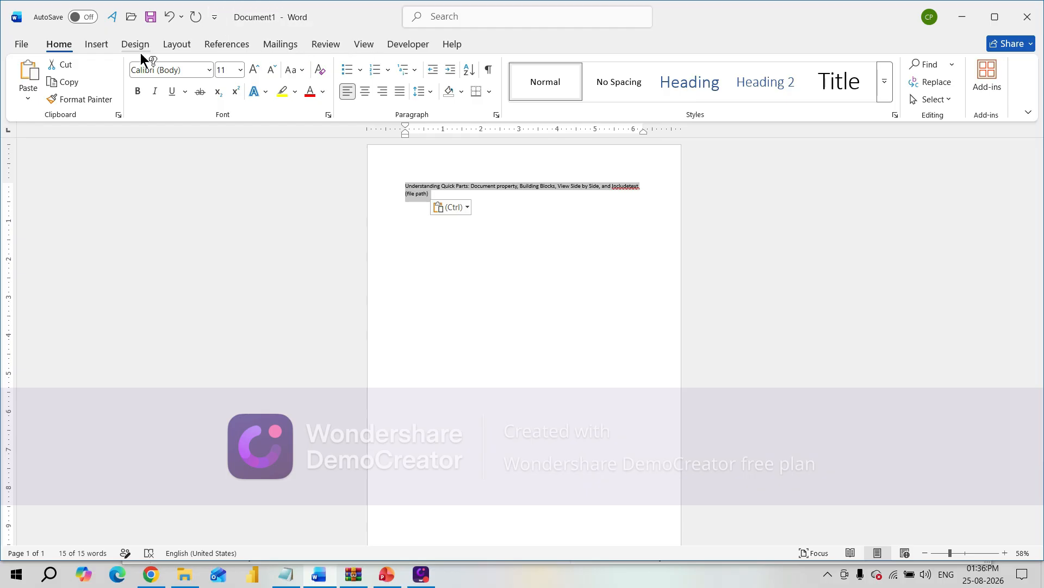
Step: Save the selected Quick Parts heading text to the AutoText gallery as p1, in the General category
{"action": "left_click", "coordinate": [98, 43]}
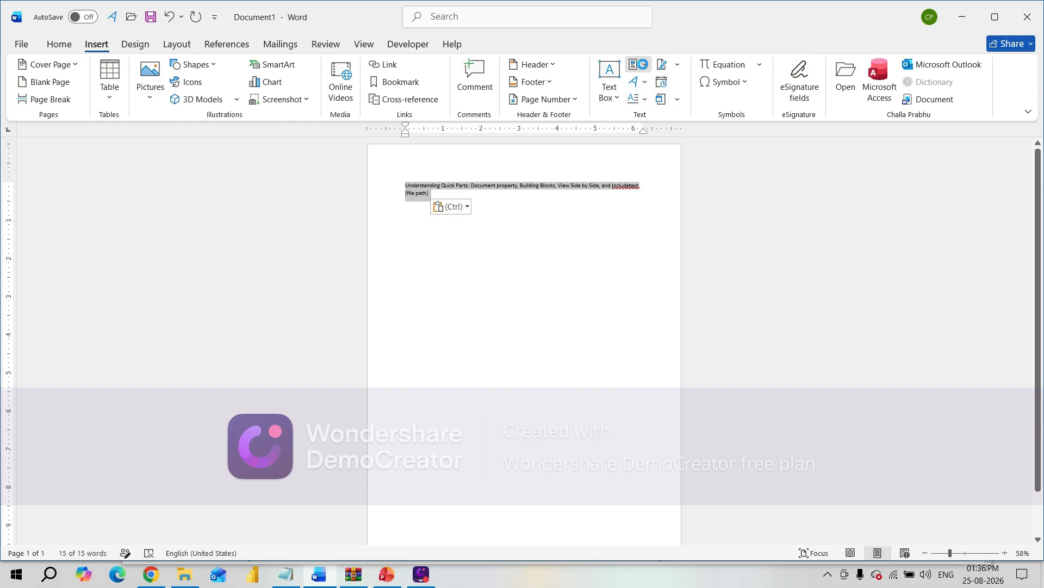
{"action": "left_click", "coordinate": [643, 64]}
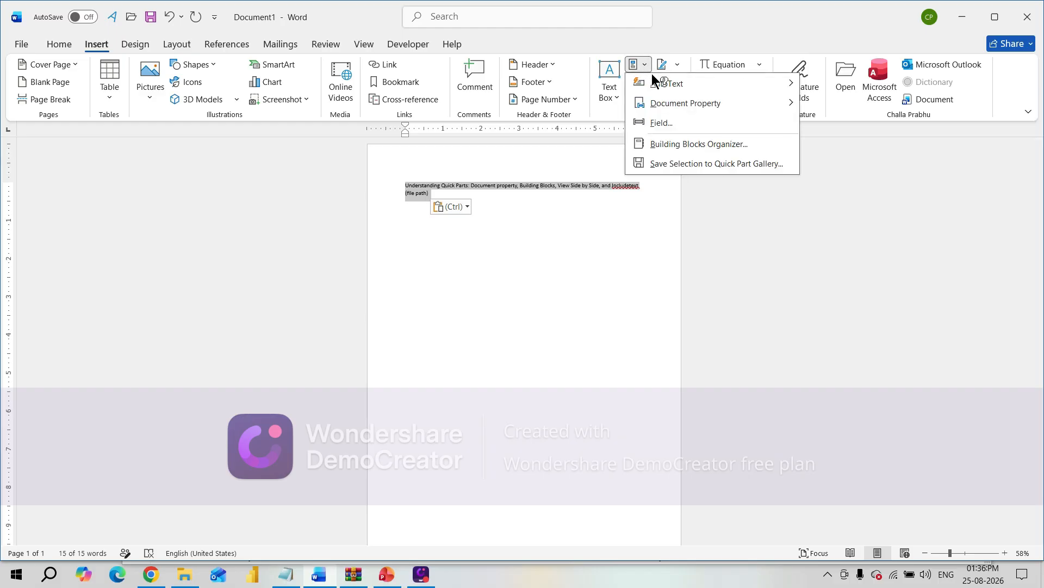
{"action": "mouse_move", "coordinate": [665, 80]}
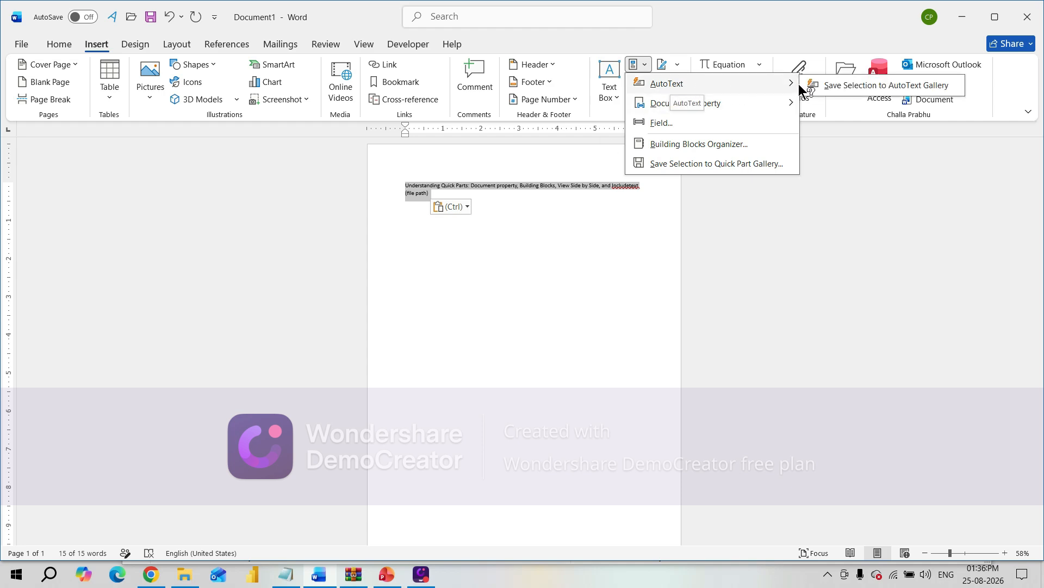
{"action": "left_click", "coordinate": [860, 85]}
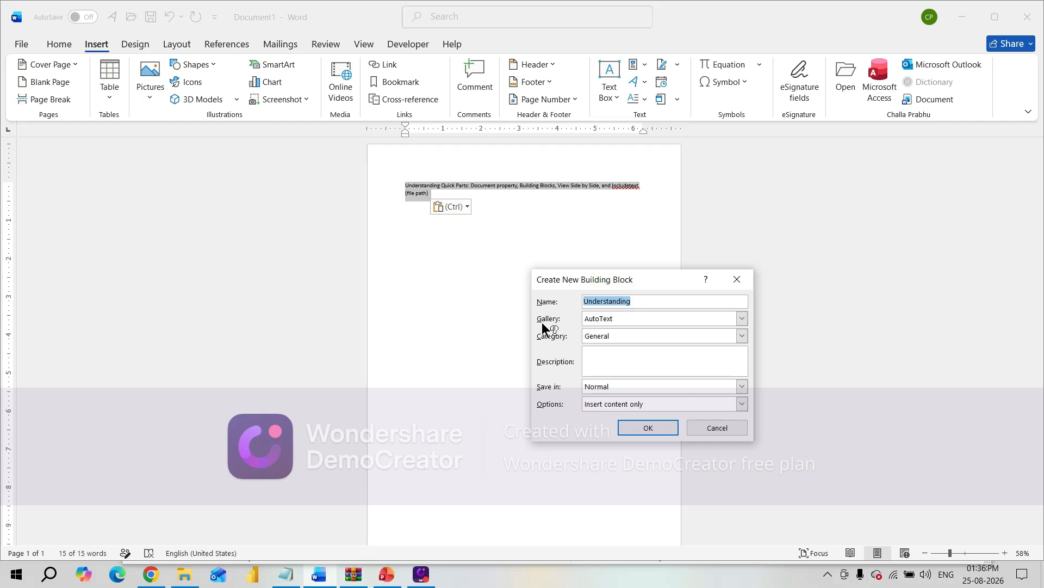
{"action": "type", "text": "p1"}
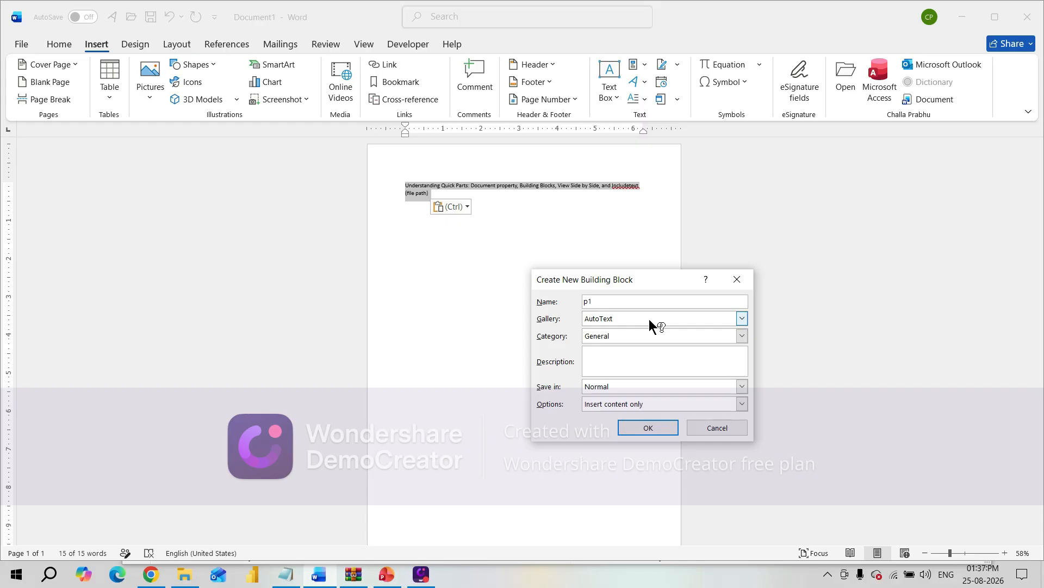
{"action": "left_click", "coordinate": [741, 336]}
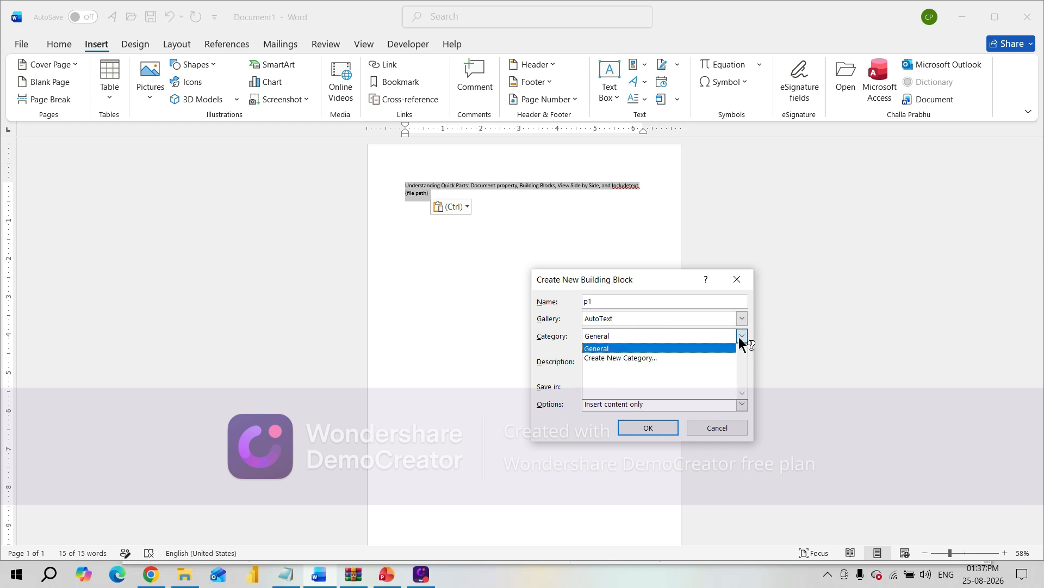
{"action": "left_click", "coordinate": [652, 427]}
{"action": "left_click", "coordinate": [651, 427]}
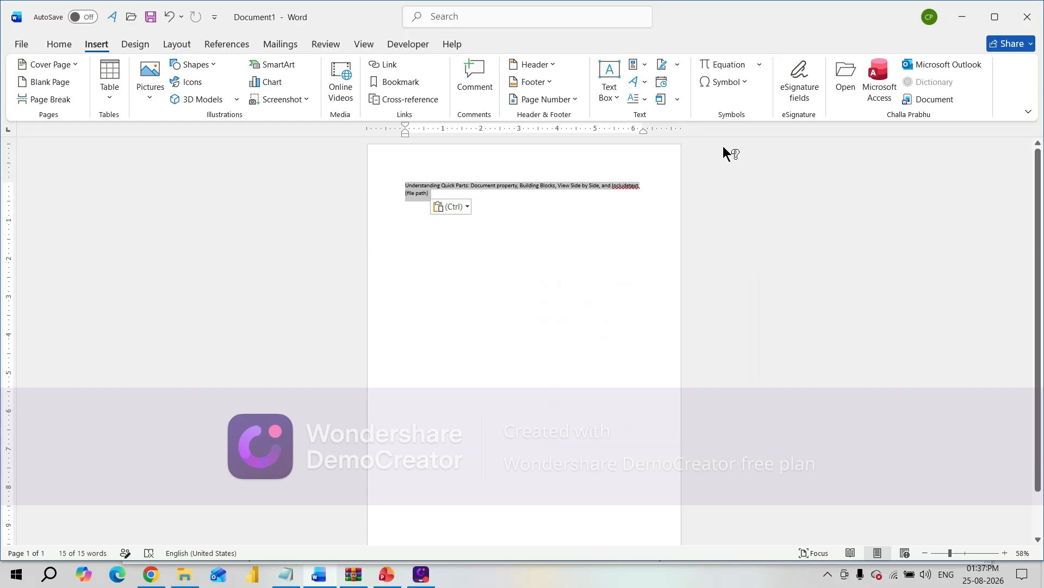
Step: Add blank lines below the heading text and insert the p1 AutoText entry there
{"action": "left_click", "coordinate": [646, 65]}
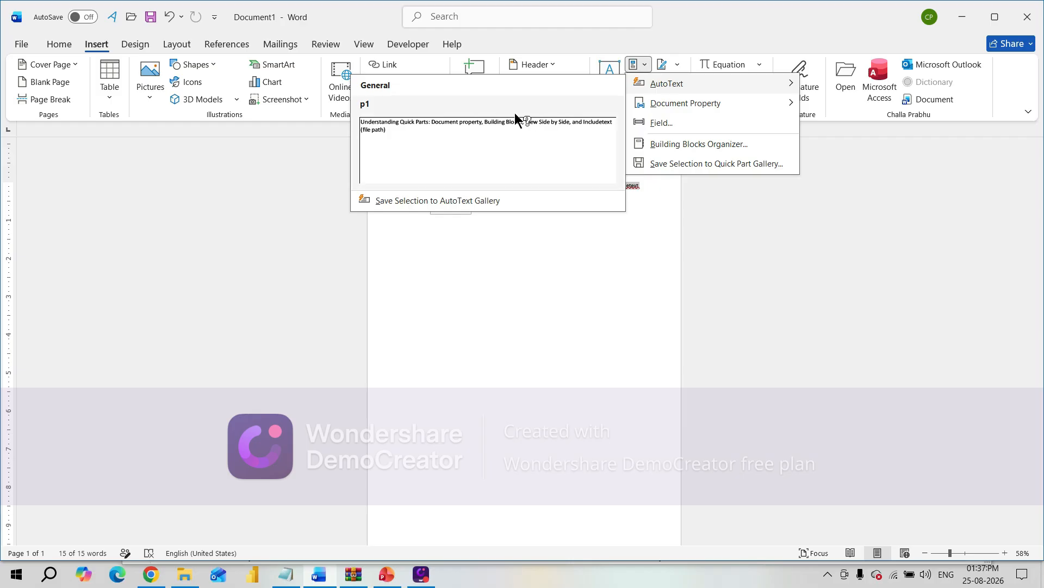
{"action": "left_click", "coordinate": [426, 126]}
{"action": "key", "text": "Return"}
{"action": "key", "text": "Return"}
{"action": "key", "text": "Return"}
{"action": "left_click", "coordinate": [648, 65]}
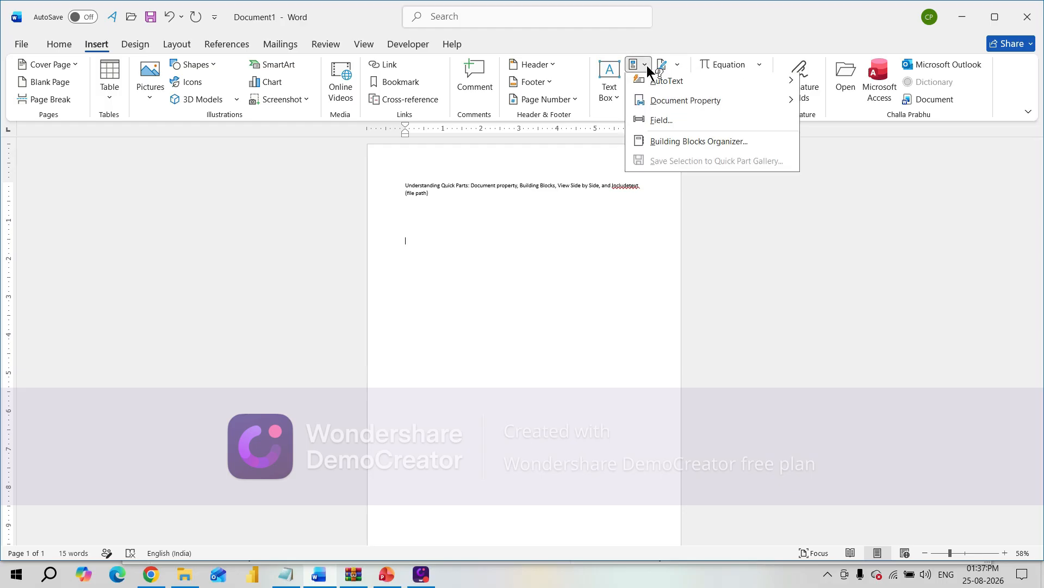
{"action": "mouse_move", "coordinate": [652, 84]}
{"action": "left_click", "coordinate": [399, 130]}
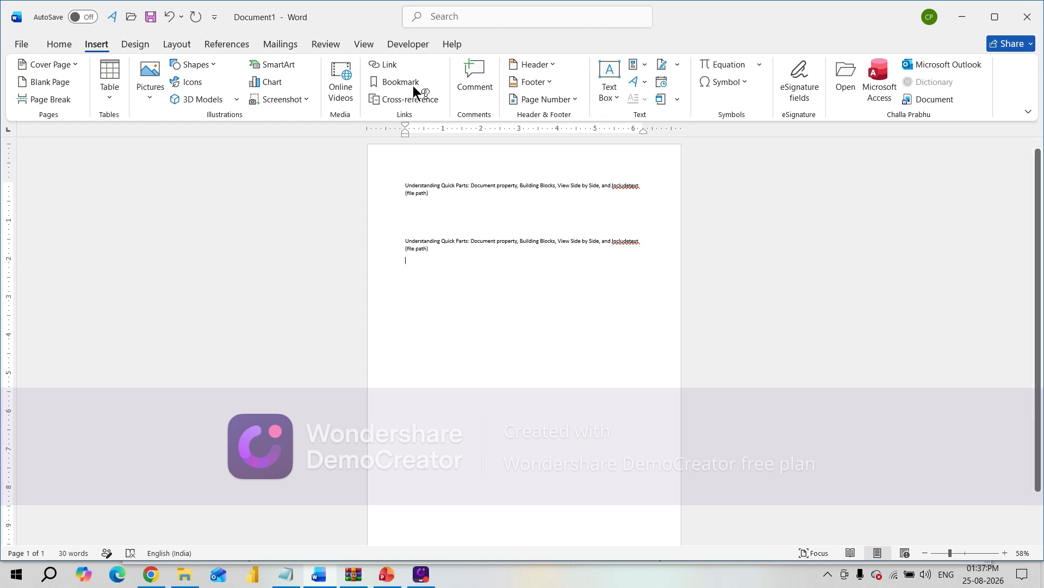
Step: Switch to the PowerPoint presentation, view the "Understanding Document property" slide, and return to the Word document
{"action": "key", "text": "alt+Tab"}
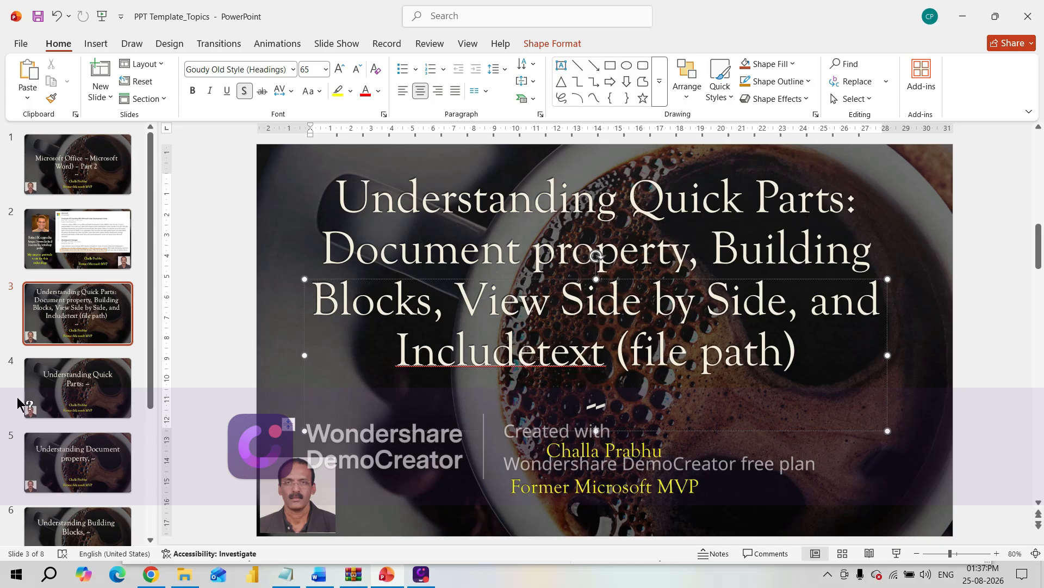
{"action": "left_click", "coordinate": [93, 392]}
{"action": "left_click", "coordinate": [69, 460]}
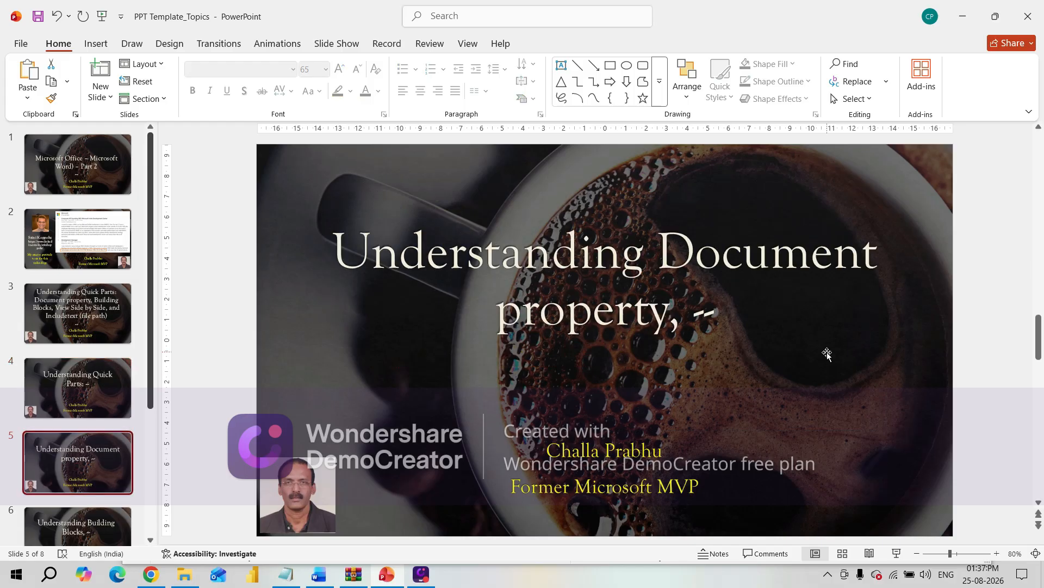
{"action": "key", "text": "alt+Tab"}
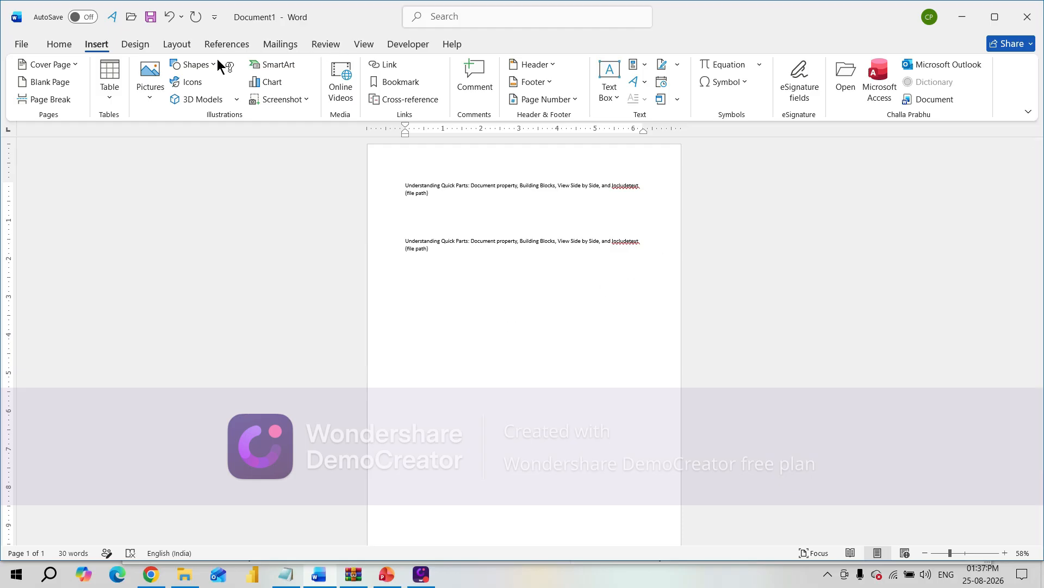
{"action": "left_click", "coordinate": [642, 65]}
{"action": "mouse_move", "coordinate": [689, 103]}
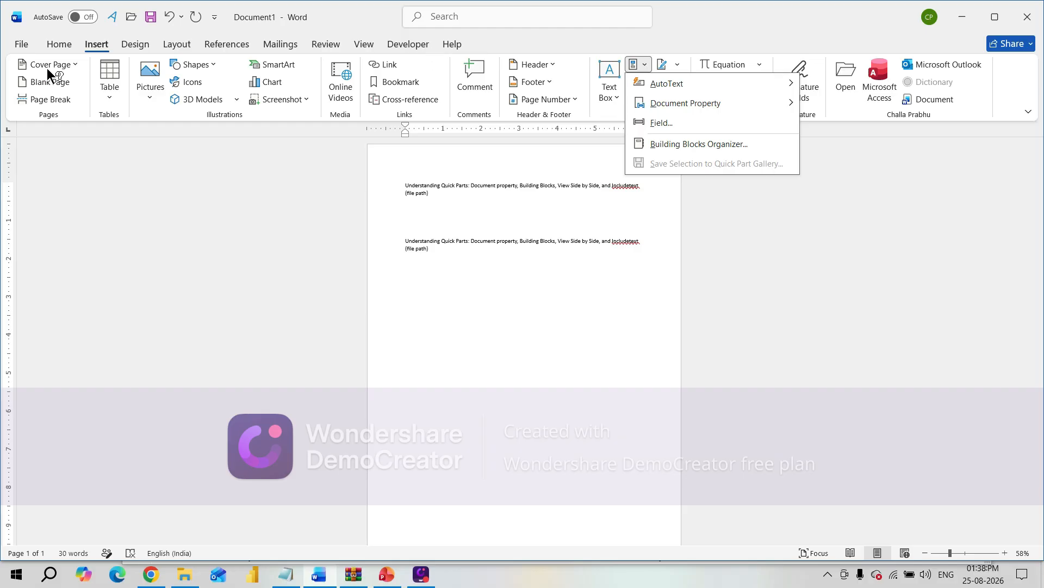
{"action": "left_click", "coordinate": [19, 44]}
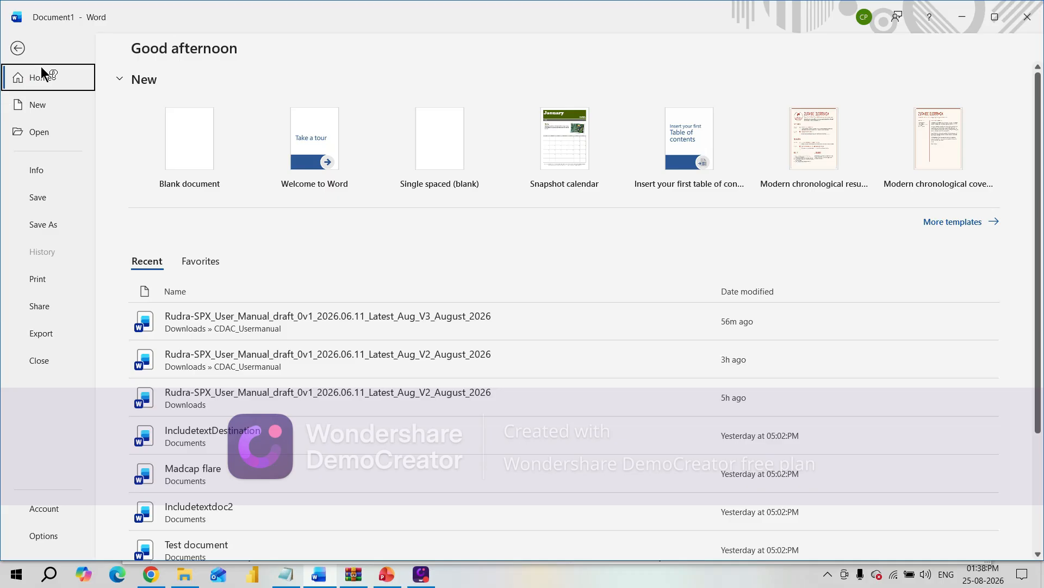
{"action": "left_click", "coordinate": [18, 48]}
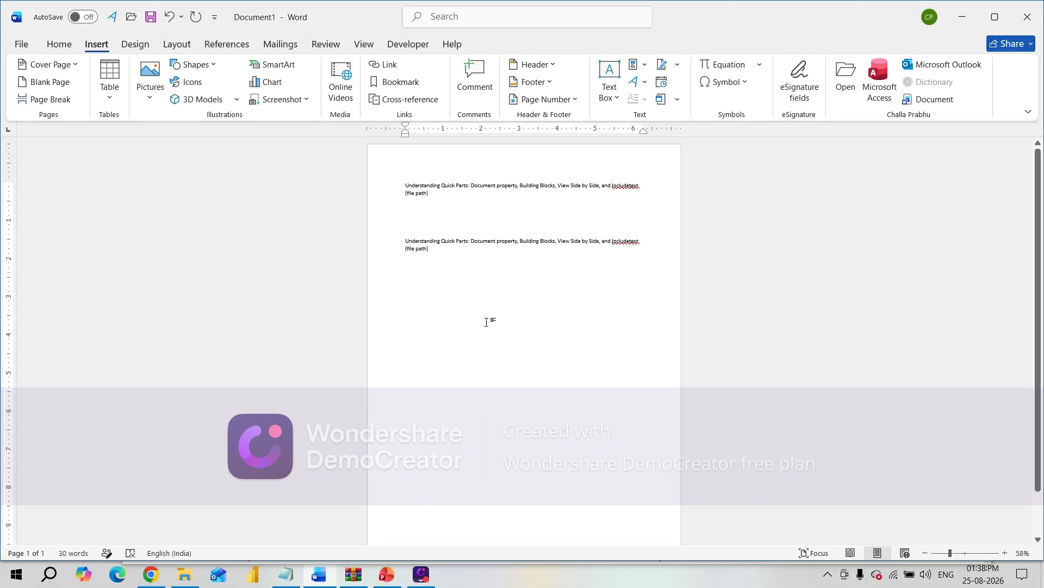
Step: Delete the second copy of the heading text and insert the Abstract document property in its place
{"action": "left_click_drag", "start_coordinate": [439, 220], "coordinate": [497, 303]}
{"action": "key", "text": "Delete"}
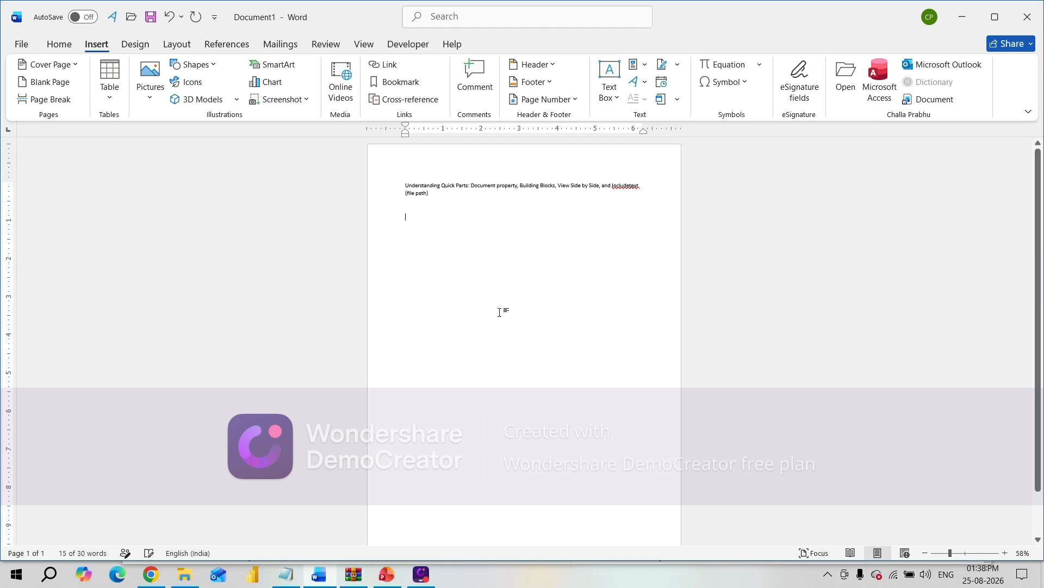
{"action": "left_click", "coordinate": [646, 66]}
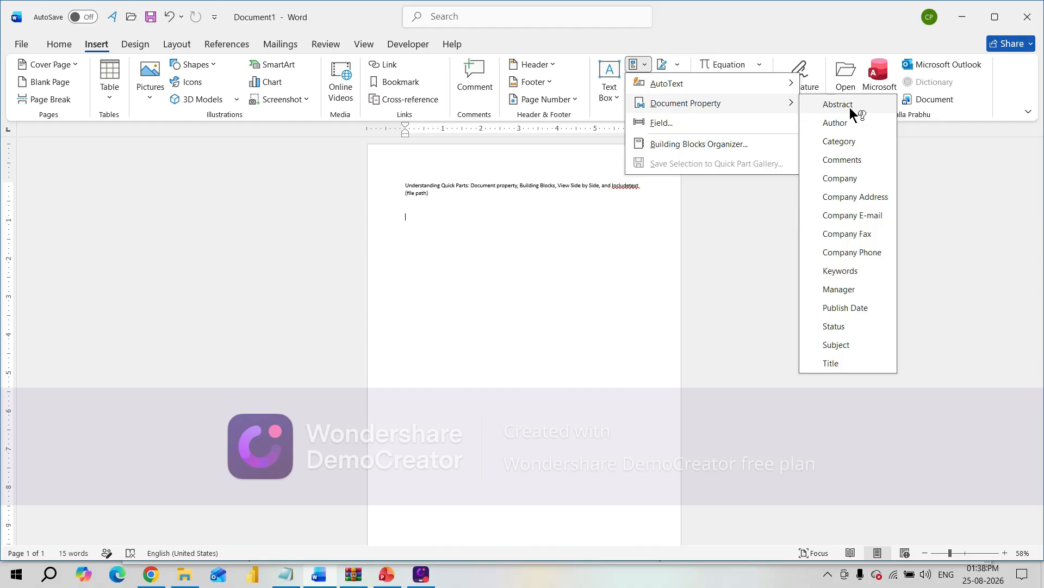
{"action": "left_click", "coordinate": [837, 105]}
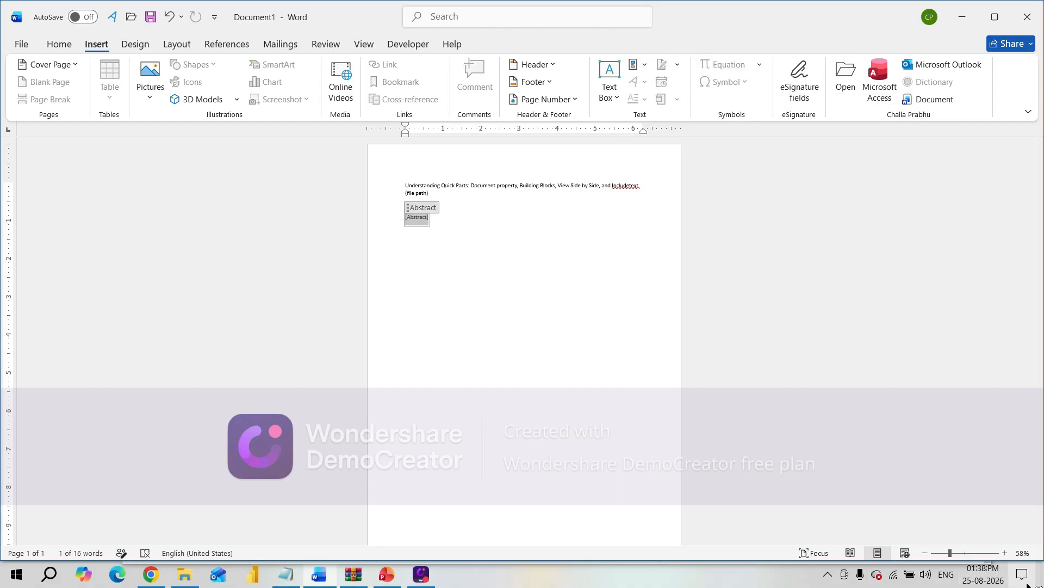
Step: Fill the Abstract control with the text "This is a presentation on Microsot WOrd"
{"action": "left_click", "coordinate": [971, 553]}
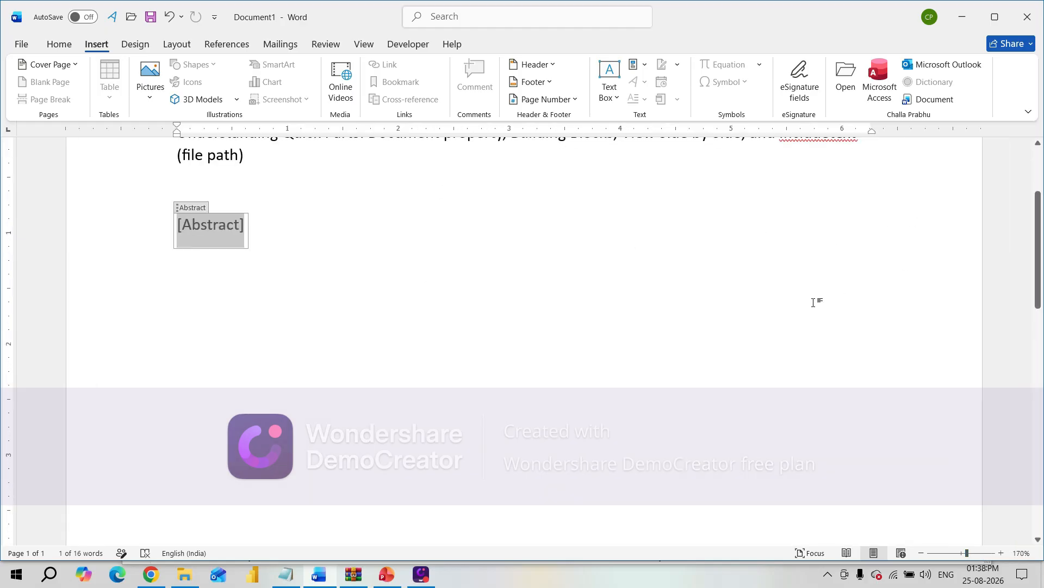
{"action": "scroll", "coordinate": [1037, 212], "scroll_direction": "up", "scroll_amount": 2}
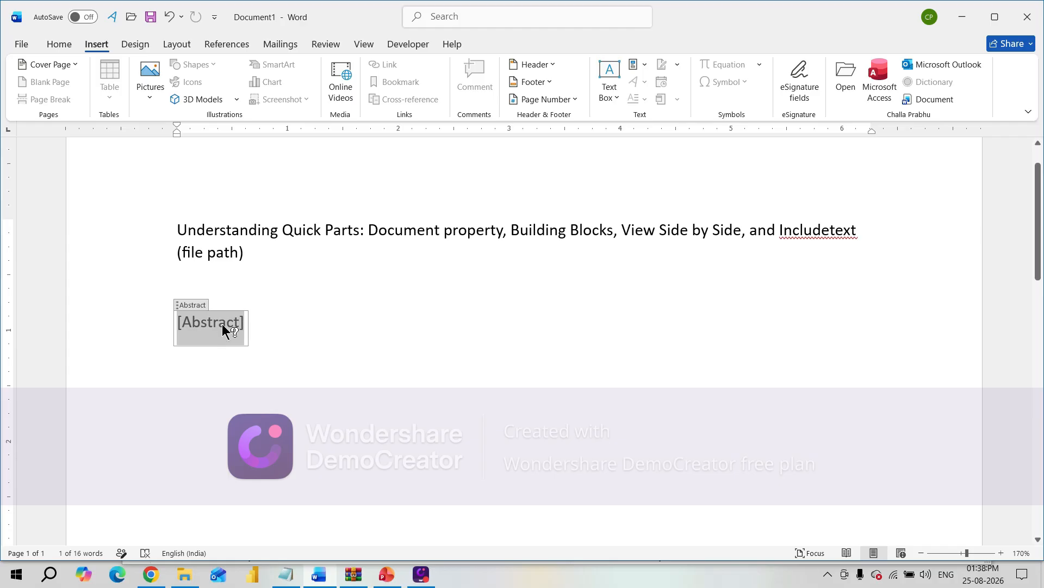
{"action": "type", "text": "Th"}
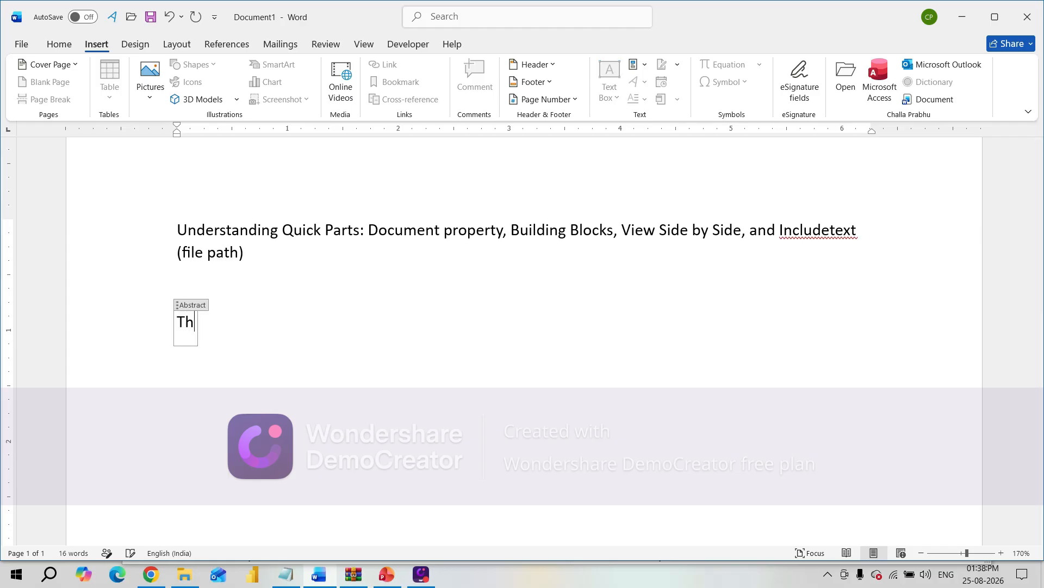
{"action": "type", "text": "is is a predent"}
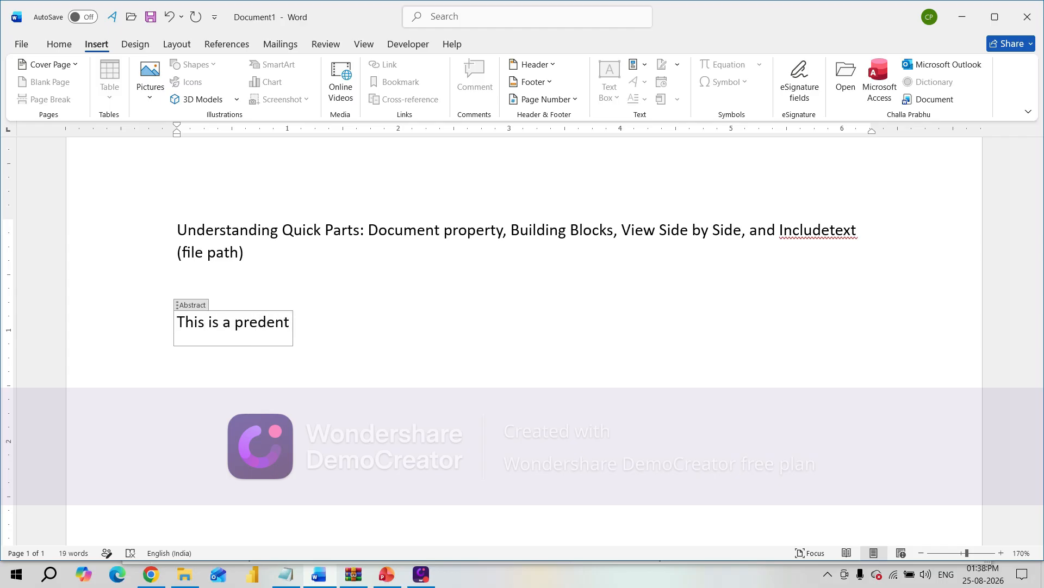
{"action": "key", "text": "BackSpace"}
{"action": "key", "text": "BackSpace"}
{"action": "key", "text": "BackSpace"}
{"action": "key", "text": "BackSpace"}
{"action": "type", "text": "sentation"}
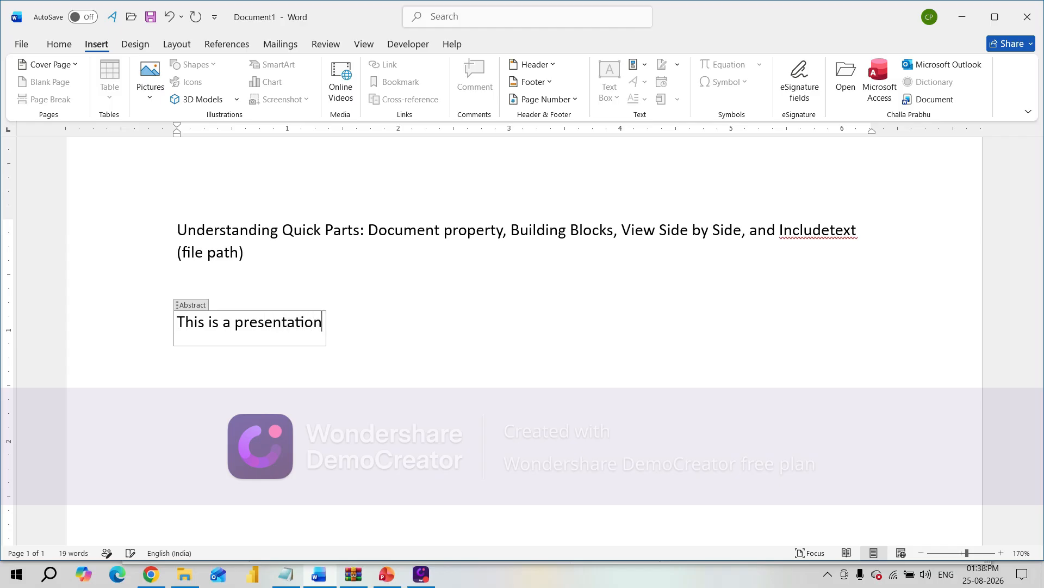
{"action": "type", "text": " on Microso"}
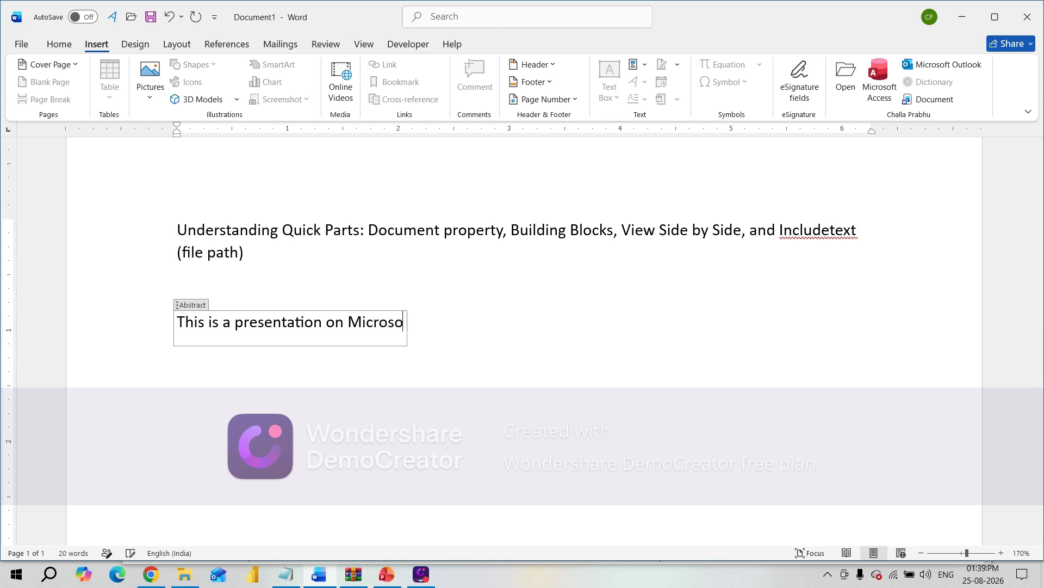
{"action": "type", "text": "t WOrd"}
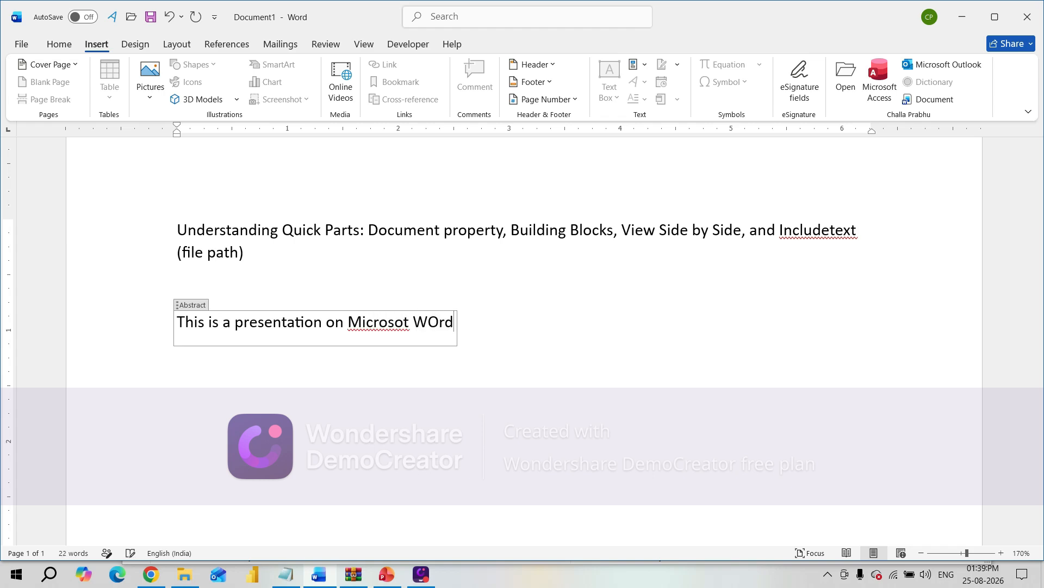
Step: Correct the two misspelled words in the Abstract text to "Microsoft" and "Word" using the spelling suggestions
{"action": "left_click", "coordinate": [380, 322]}
{"action": "right_click", "coordinate": [381, 323]}
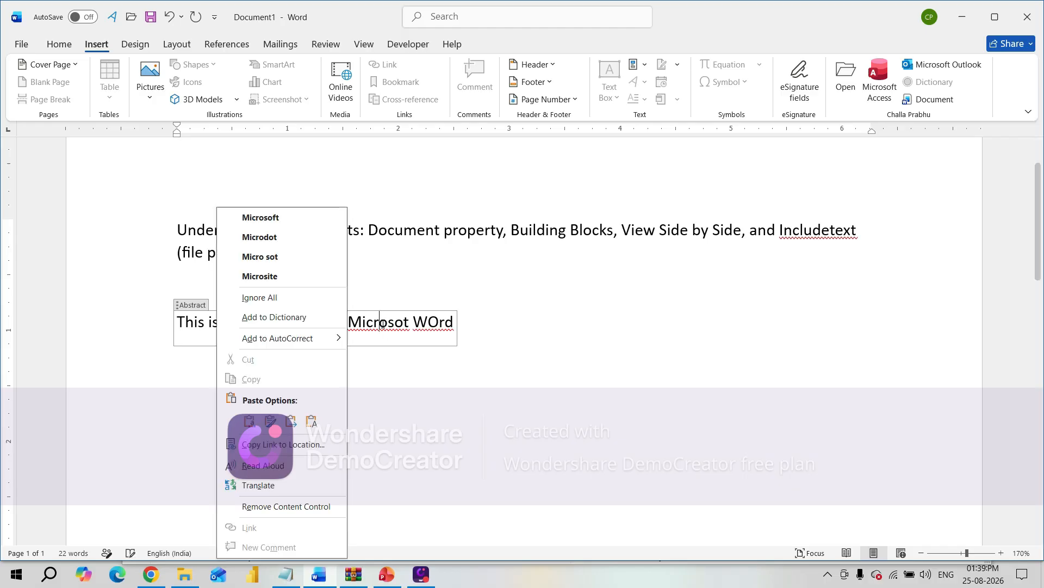
{"action": "left_click", "coordinate": [289, 222]}
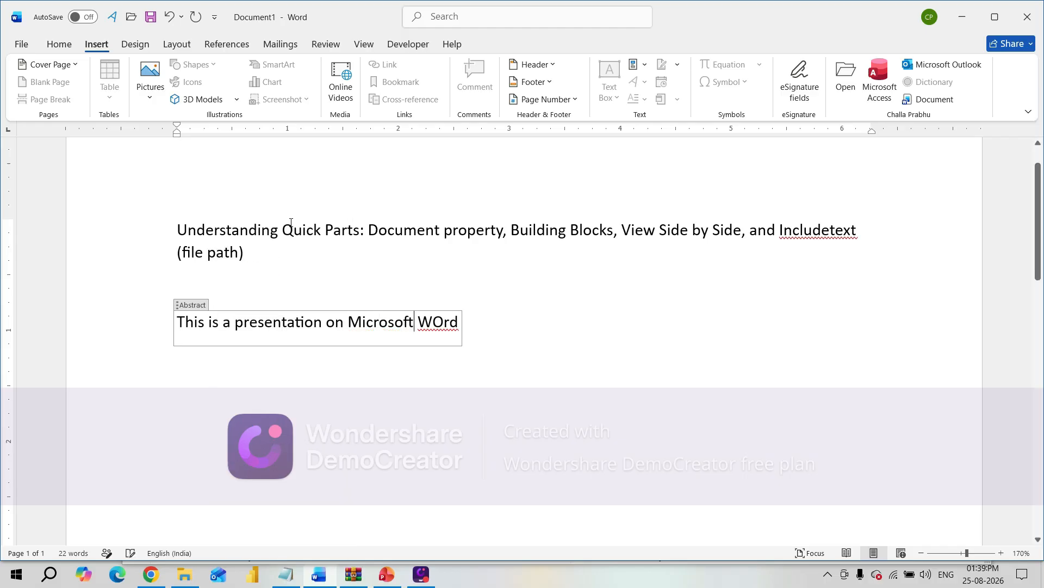
{"action": "right_click", "coordinate": [445, 325]}
{"action": "left_click", "coordinate": [338, 197]}
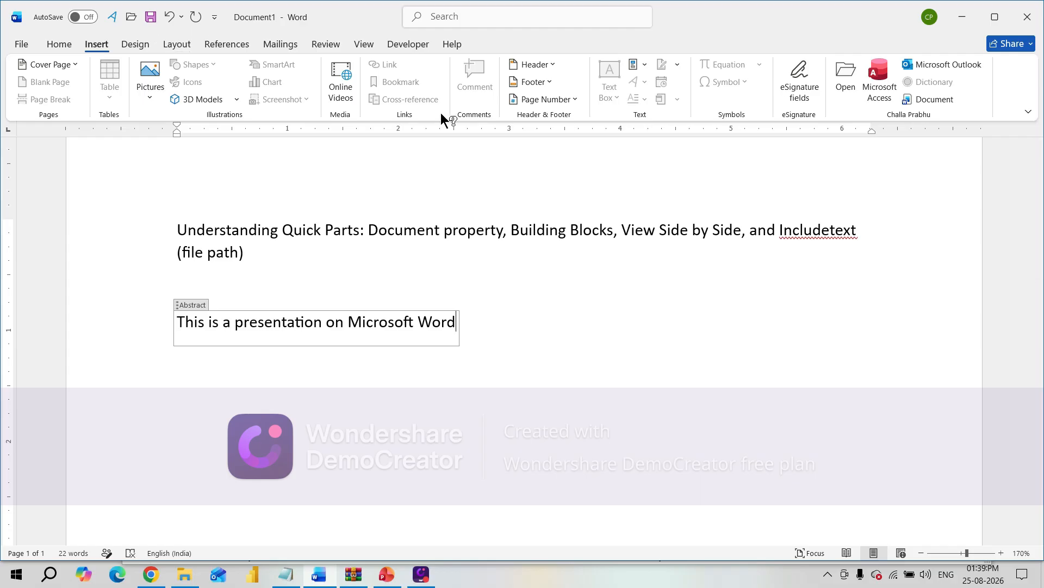
Step: In the Abstract content control's properties, set the title and tag to the presenter's full name and allow carriage returns
{"action": "left_click", "coordinate": [407, 43]}
{"action": "left_click", "coordinate": [381, 80]}
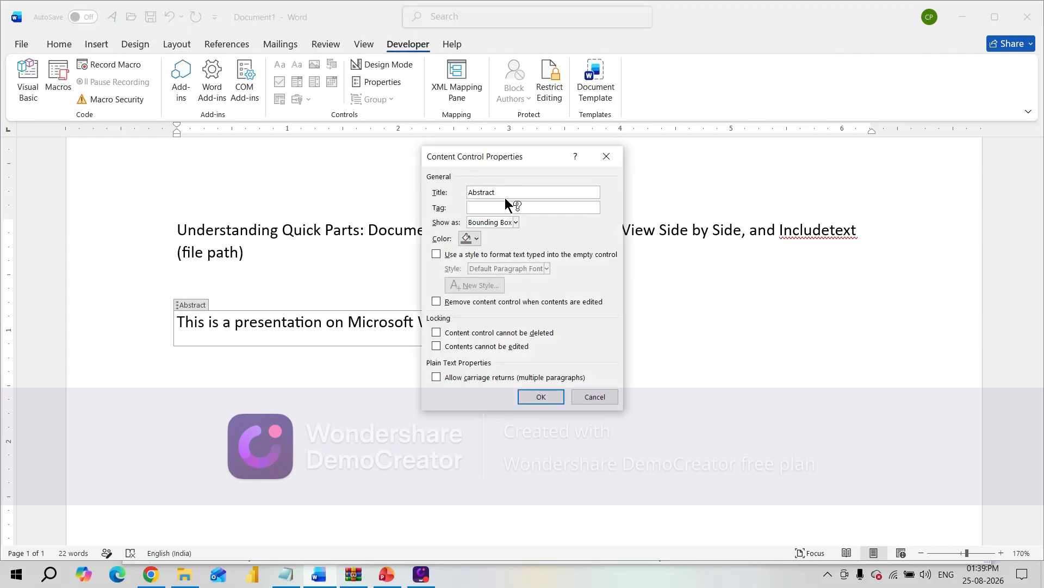
{"action": "double_click", "coordinate": [491, 189]}
{"action": "type", "text": "Challa Prabhu"}
{"action": "type", "text": "Challa Prabhu"}
{"action": "left_click", "coordinate": [437, 377]}
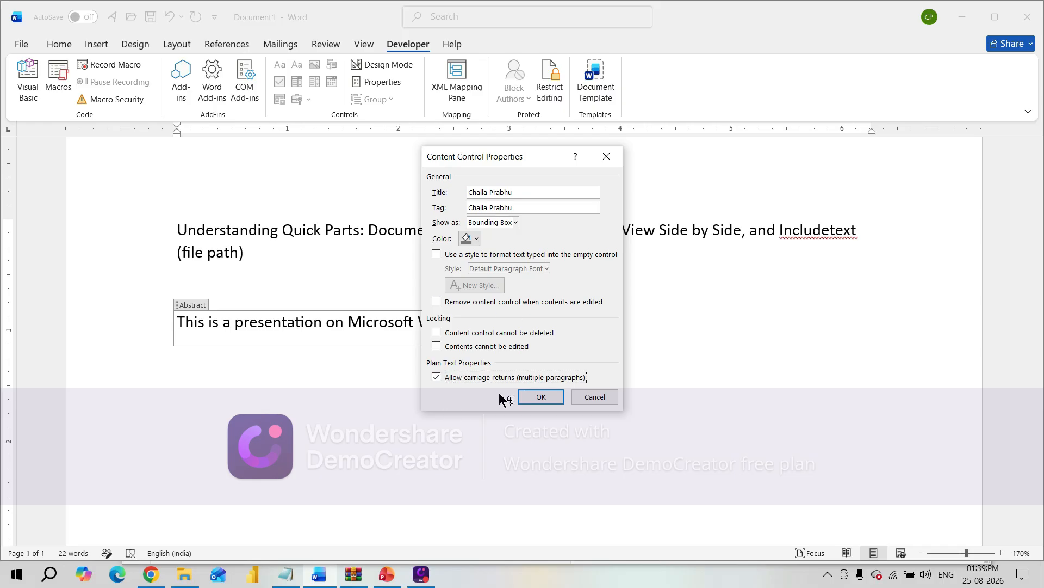
{"action": "left_click", "coordinate": [543, 397]}
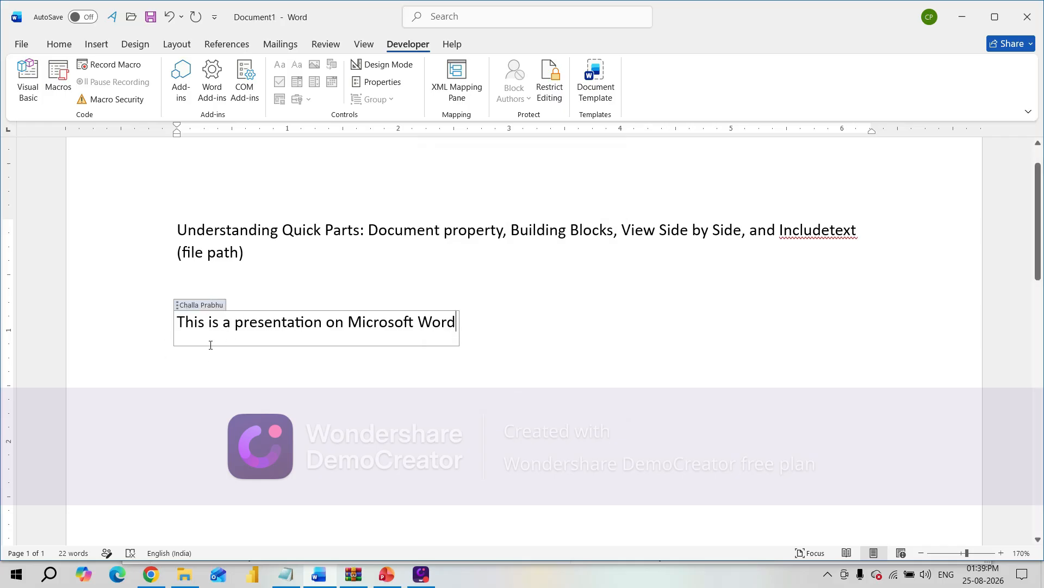
Step: Copy the sentence "This is a presentation on Microsoft Word" and paste it below the original, leaving a blank line between
{"action": "left_click", "coordinate": [515, 329]}
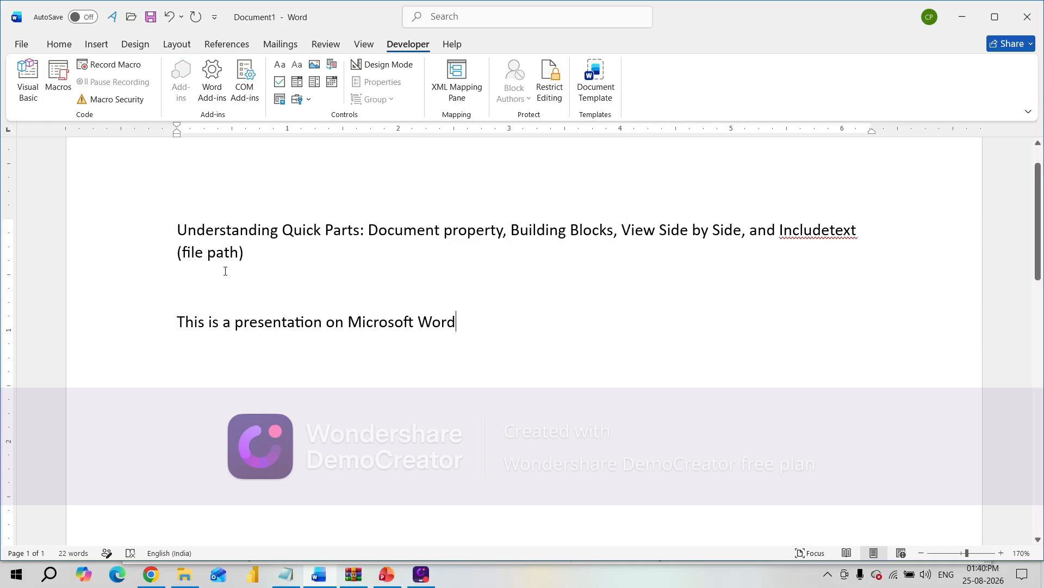
{"action": "left_click_drag", "start_coordinate": [178, 327], "coordinate": [440, 329]}
{"action": "key", "text": "ctrl+c"}
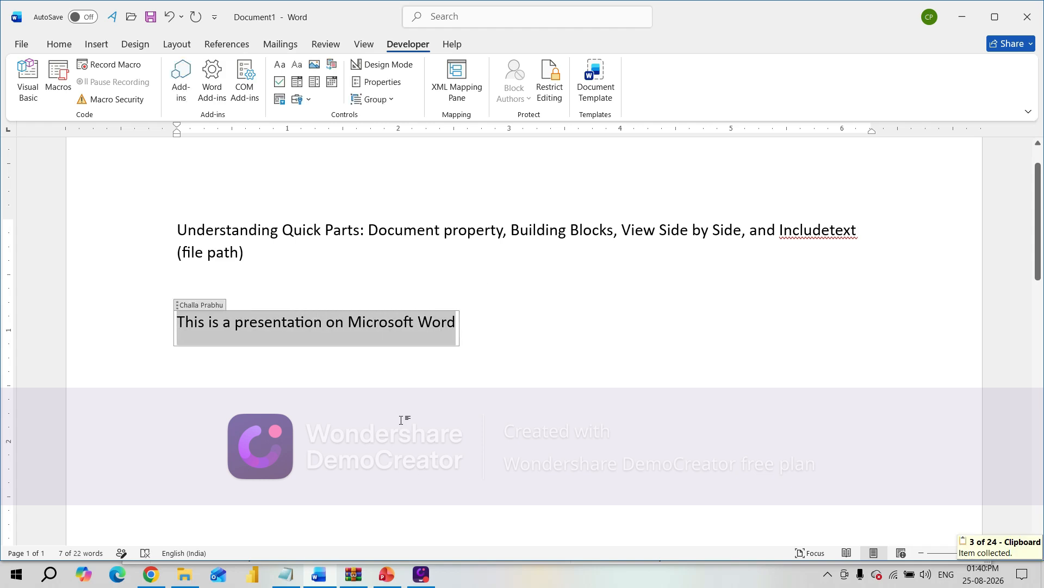
{"action": "left_click", "coordinate": [401, 419]}
{"action": "left_click", "coordinate": [533, 377]}
{"action": "key", "text": "Return"}
{"action": "key", "text": "Return"}
{"action": "key", "text": "ctrl+v"}
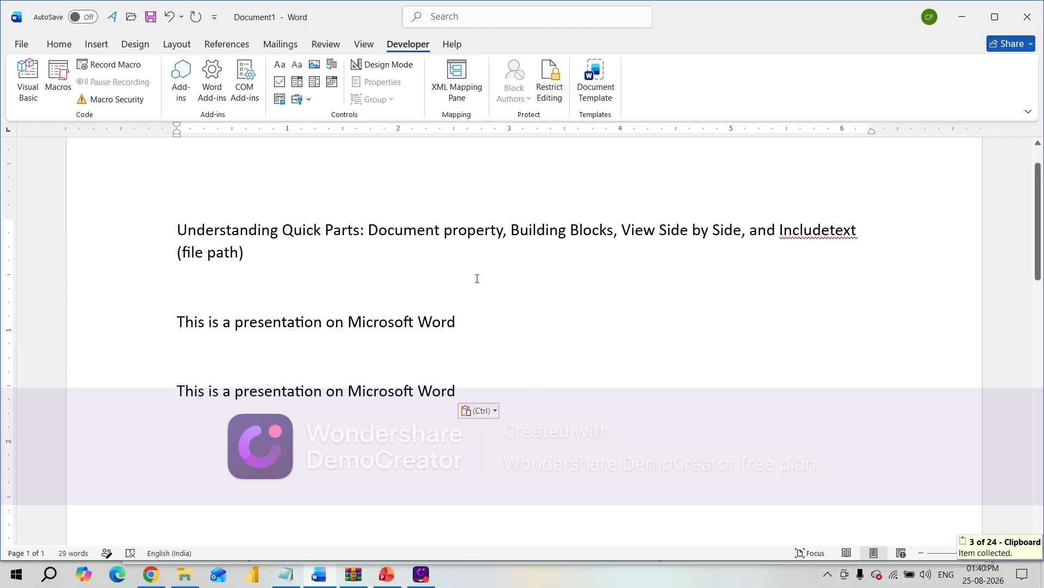
Step: Paste three more copies of the sentence "This is a presentation on Microsoft Word" below the existing ones, separated by blank lines
{"action": "key", "text": "Return"}
{"action": "key", "text": "ctrl+v"}
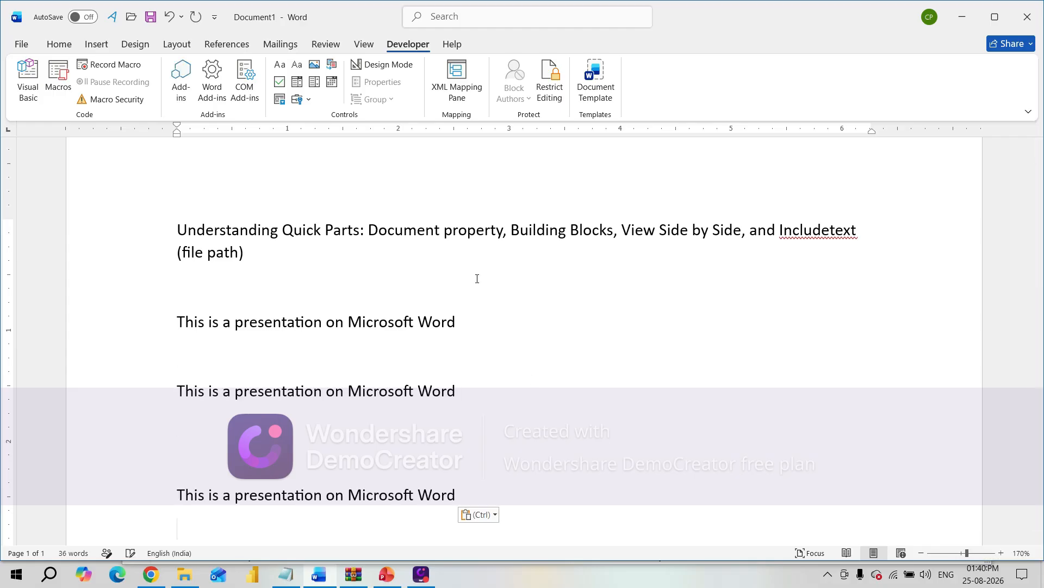
{"action": "key", "text": "Return"}
{"action": "key", "text": "ctrl+v"}
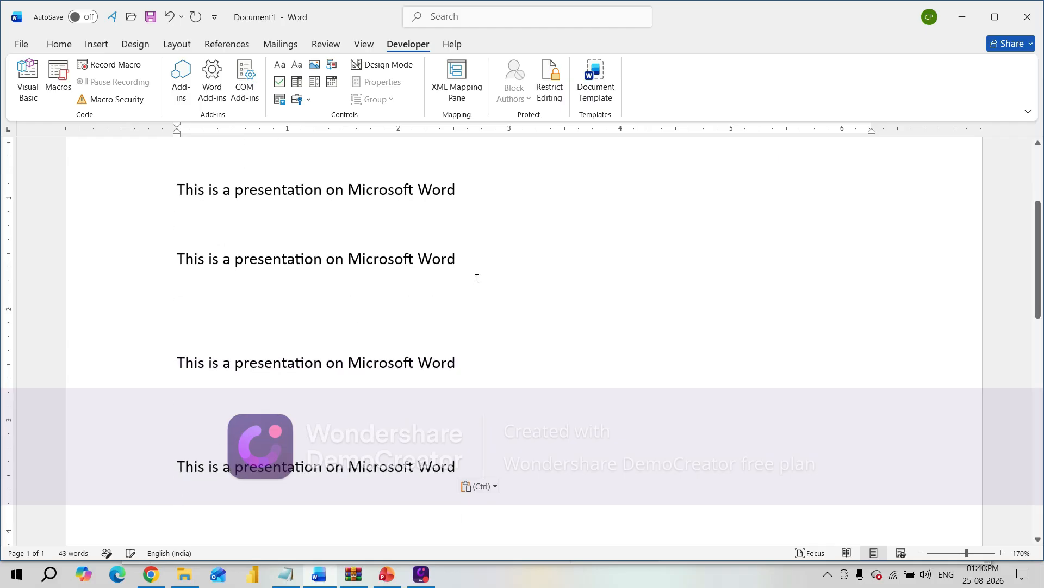
{"action": "key", "text": "Return"}
{"action": "key", "text": "ctrl+v"}
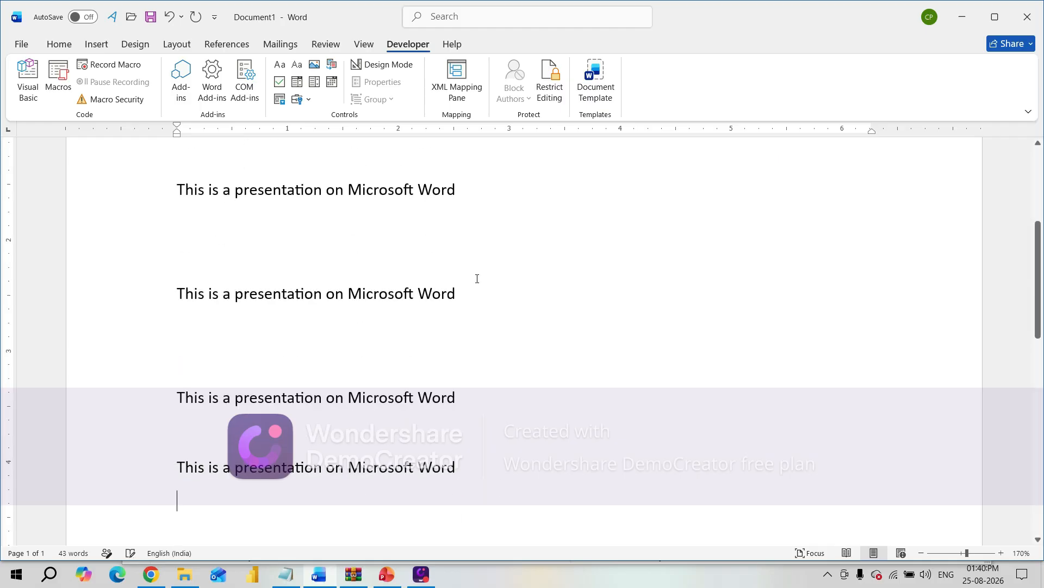
{"action": "left_click", "coordinate": [665, 333]}
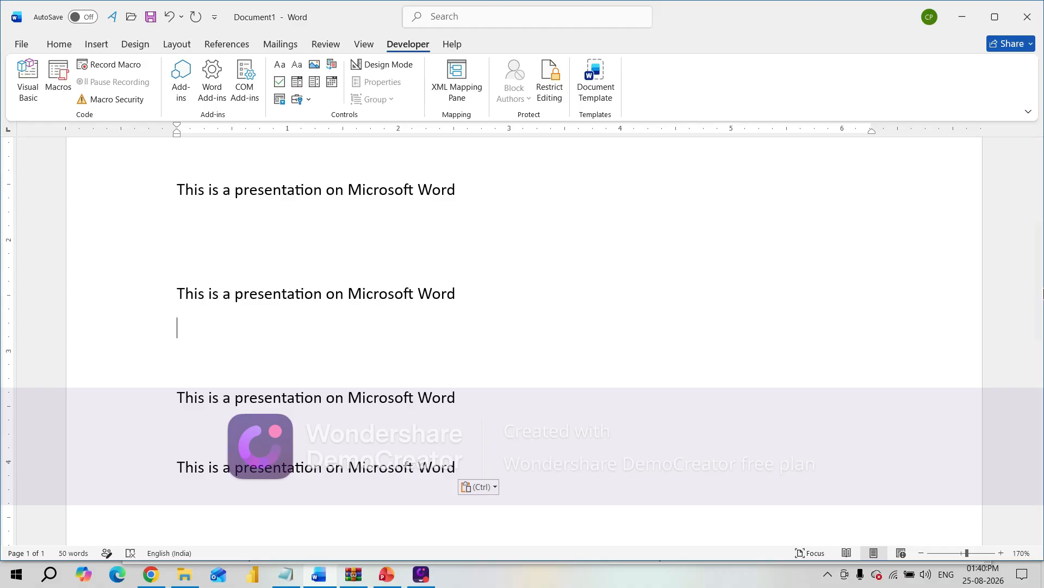
Step: Replace the word "presentation" in the first Abstract control with "demonstratopn" and apply the edit to the linked copies
{"action": "scroll", "coordinate": [1042, 279], "scroll_direction": "up", "scroll_amount": 4}
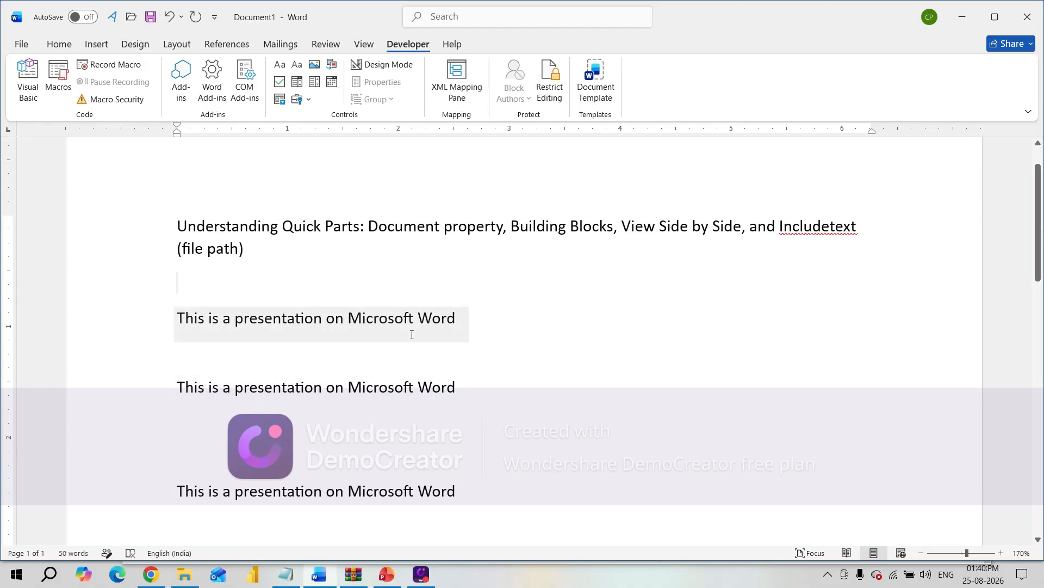
{"action": "left_click", "coordinate": [293, 317]}
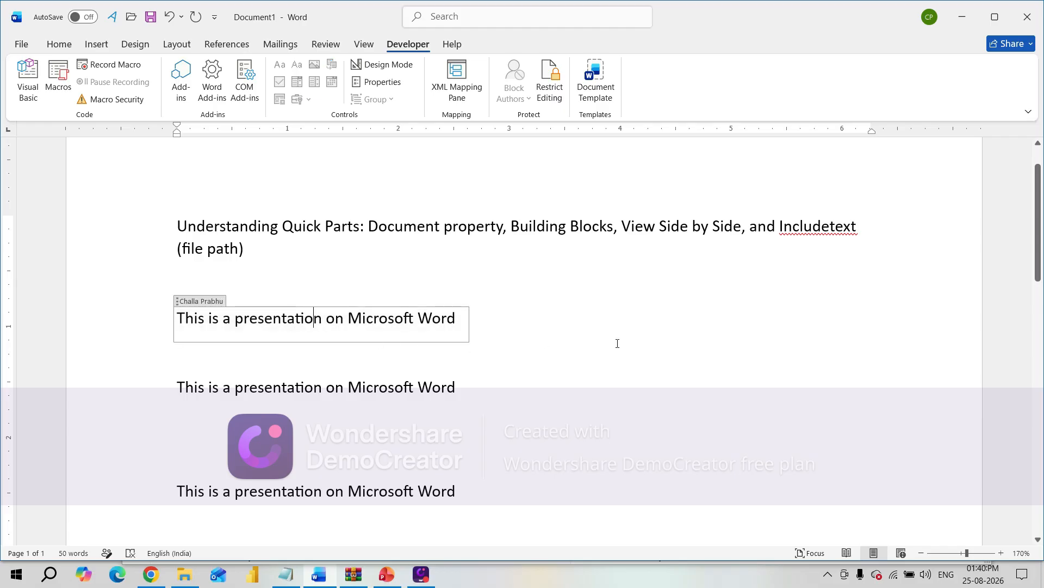
{"action": "key", "text": "BackSpace"}
{"action": "key", "text": "BackSpace"}
{"action": "key", "text": "BackSpace"}
{"action": "key", "text": "BackSpace"}
{"action": "key", "text": "BackSpace"}
{"action": "key", "text": "BackSpace"}
{"action": "key", "text": "BackSpace"}
{"action": "key", "text": "BackSpace"}
{"action": "key", "text": "BackSpace"}
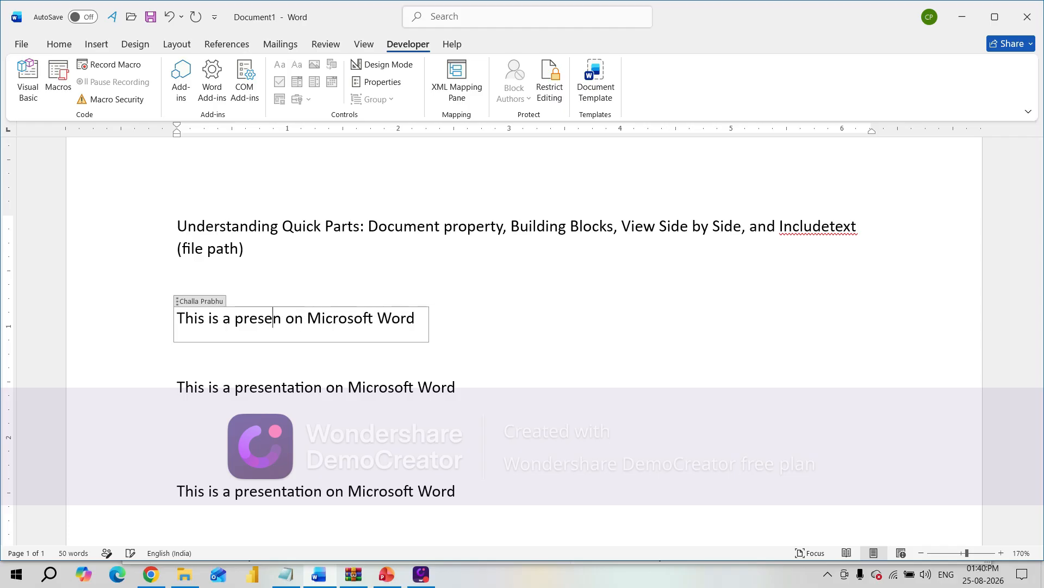
{"action": "key", "text": "BackSpace"}
{"action": "key", "text": "BackSpace"}
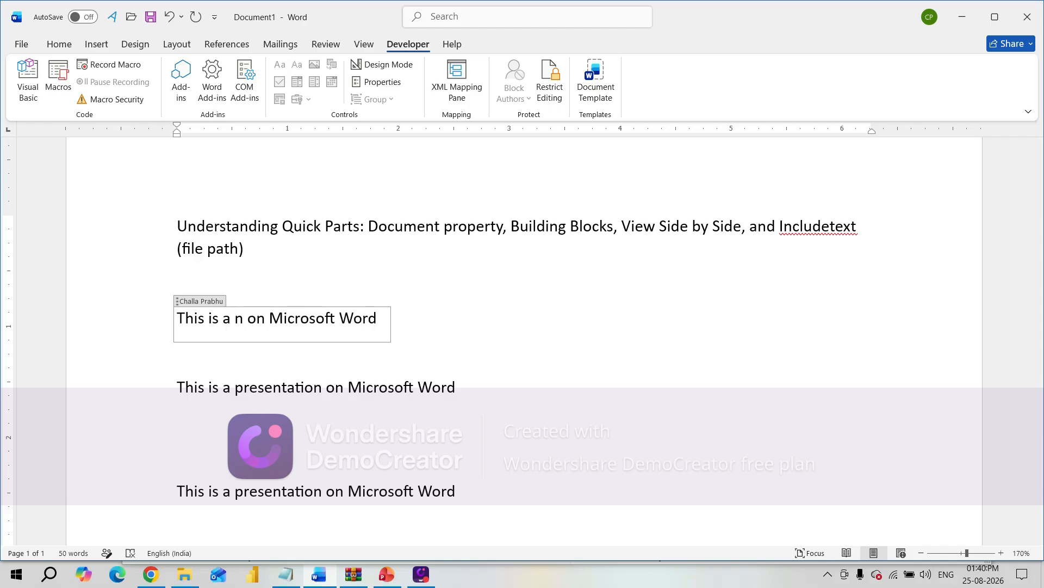
{"action": "type", "text": "demonstra"}
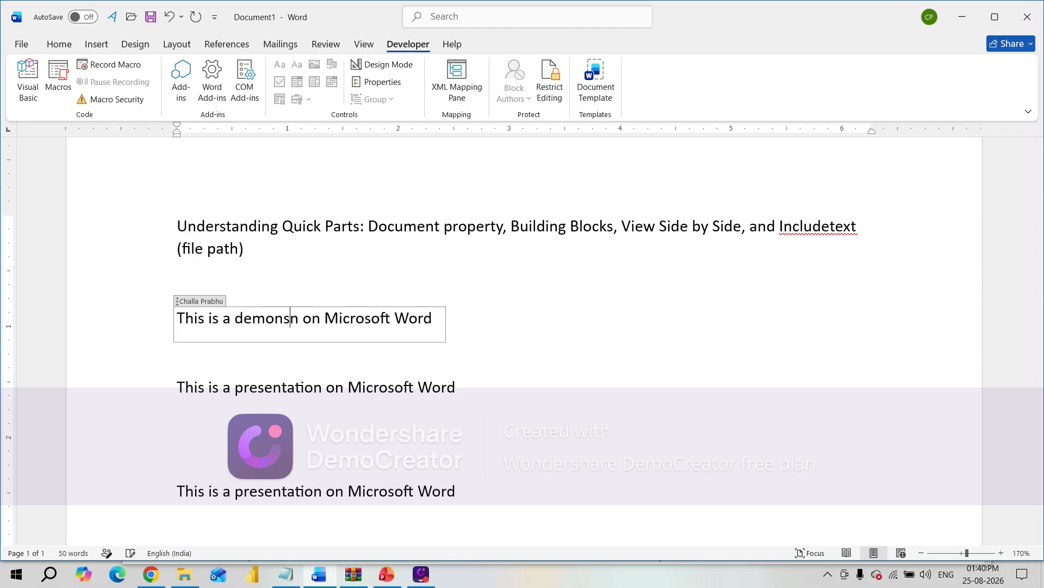
{"action": "type", "text": "t"}
{"action": "key", "text": "BackSpace"}
{"action": "type", "text": "top"}
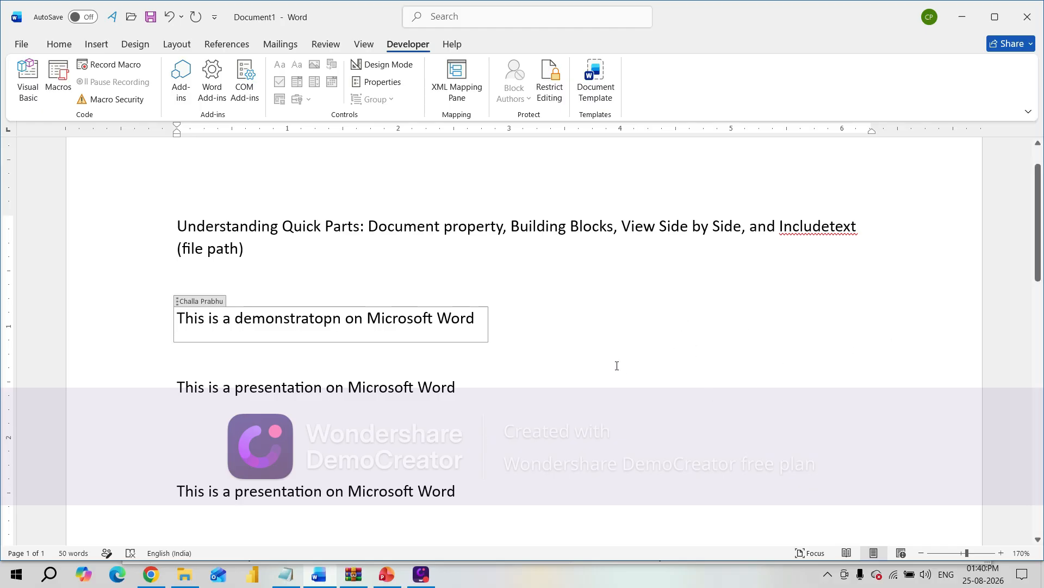
{"action": "left_click", "coordinate": [538, 326]}
Step: Correct the misspelled word in the Abstract controls to "demonstration" using the spelling suggestion
{"action": "left_click", "coordinate": [275, 320]}
{"action": "right_click", "coordinate": [275, 320]}
{"action": "left_click", "coordinate": [264, 11]}
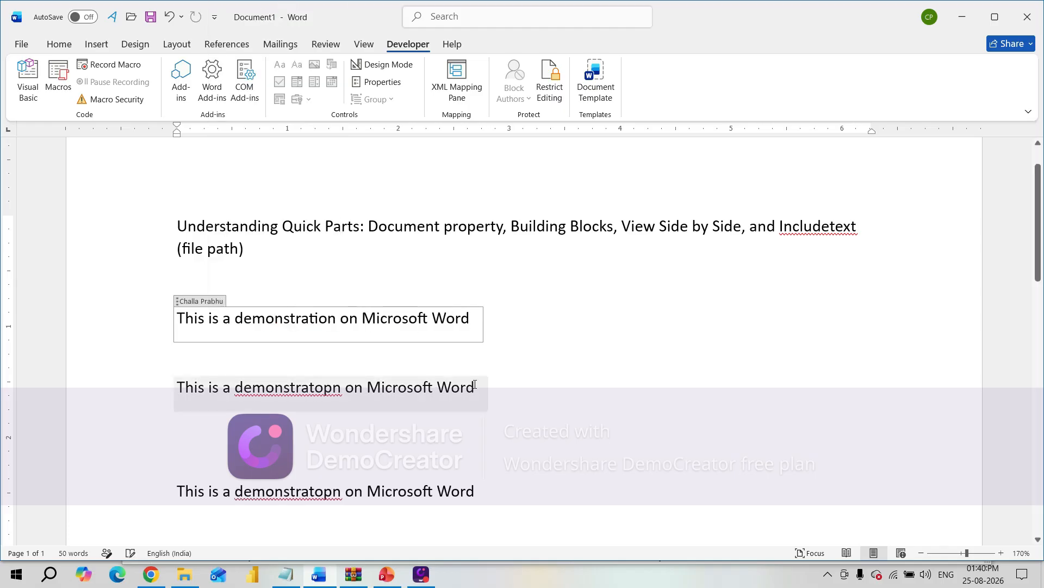
{"action": "right_click", "coordinate": [324, 390]}
{"action": "left_click", "coordinate": [567, 347]}
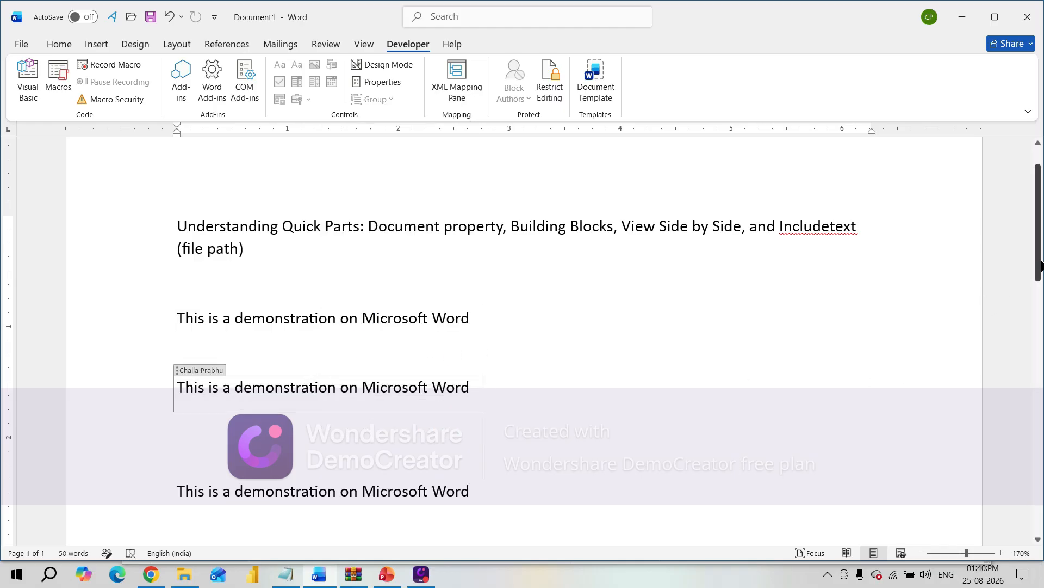
Step: Examine which built-in document properties Quick Parts offers, with the insertion point inside and outside a content control
{"action": "mouse_move", "coordinate": [1037, 269]}
{"action": "left_mouse_down"}
{"action": "mouse_move", "coordinate": [1037, 336]}
{"action": "mouse_move", "coordinate": [1037, 255]}
{"action": "left_mouse_up"}
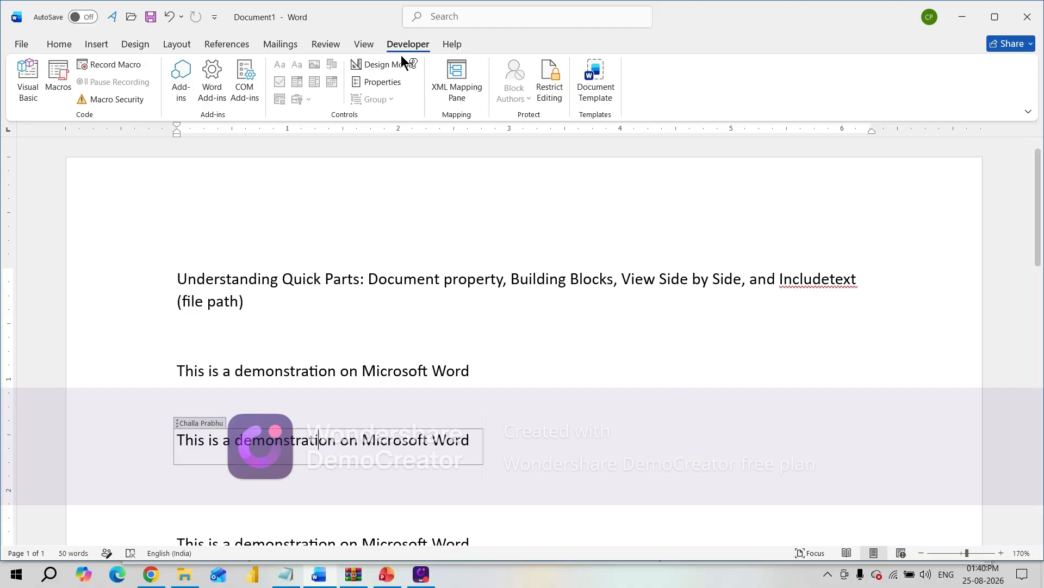
{"action": "left_click", "coordinate": [97, 44]}
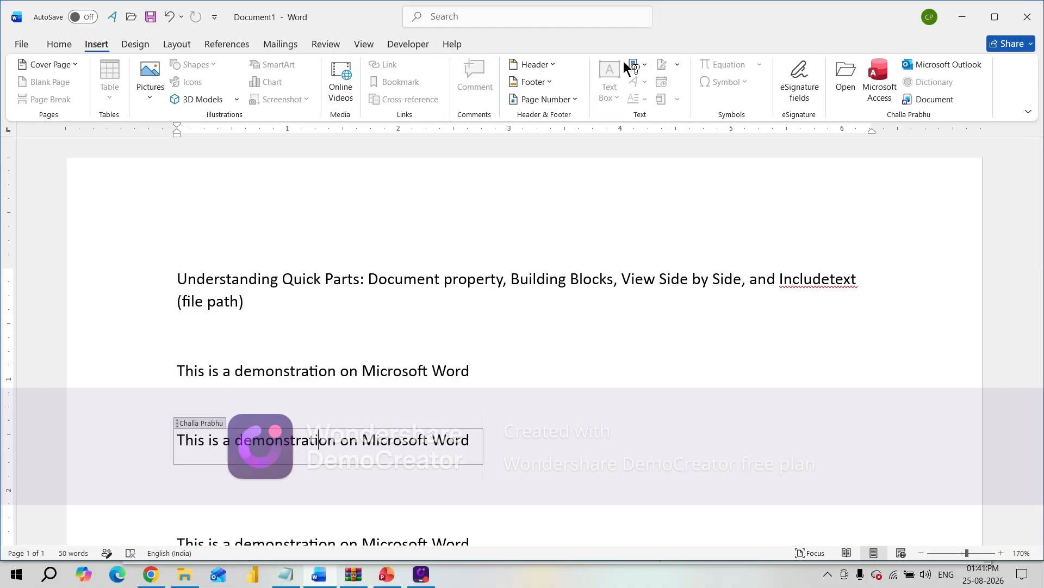
{"action": "left_click", "coordinate": [645, 66]}
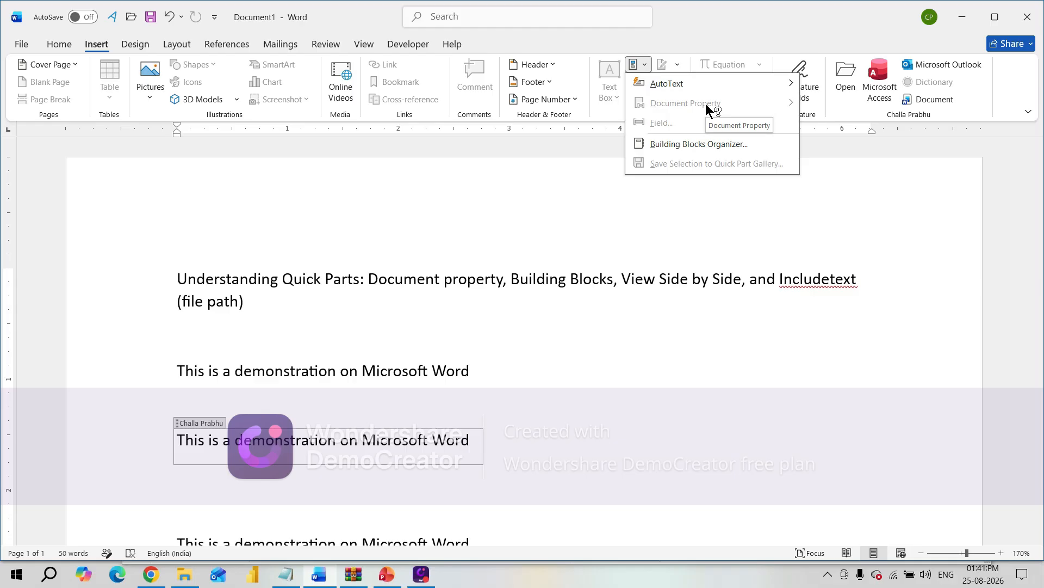
{"action": "left_click", "coordinate": [654, 386]}
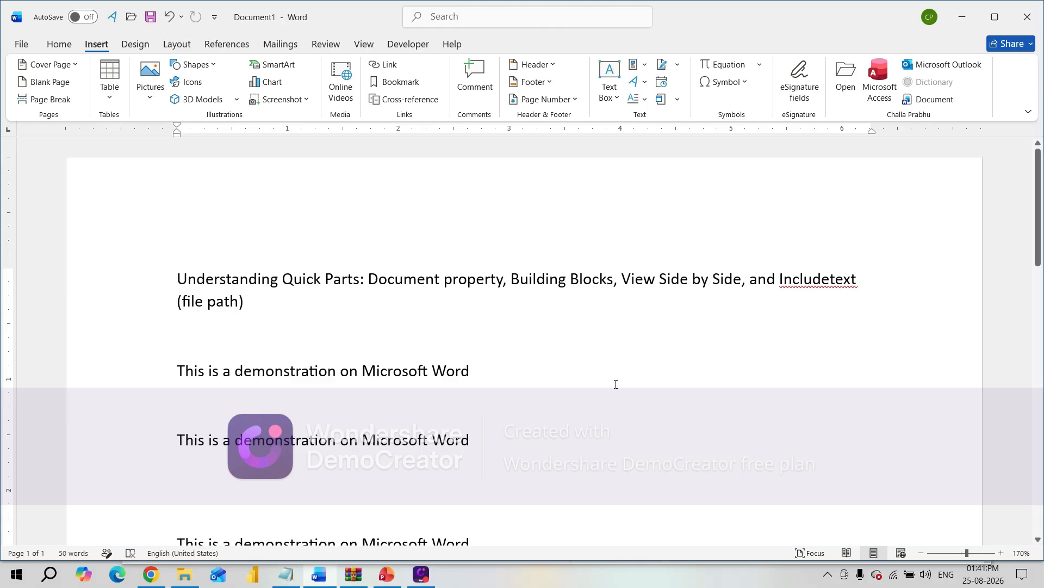
{"action": "left_click", "coordinate": [622, 364]}
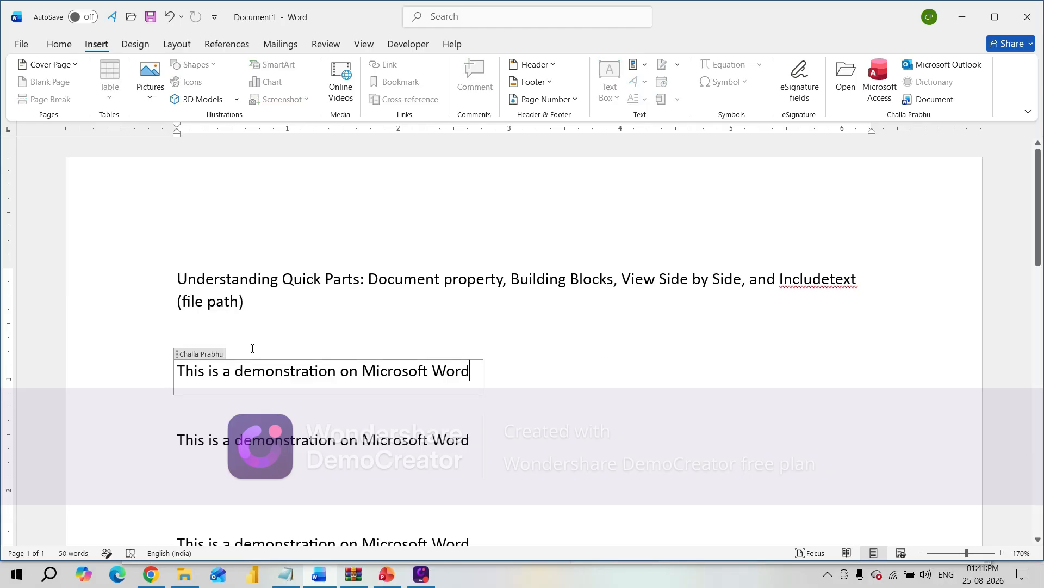
{"action": "left_click_drag", "start_coordinate": [183, 311], "coordinate": [517, 435]}
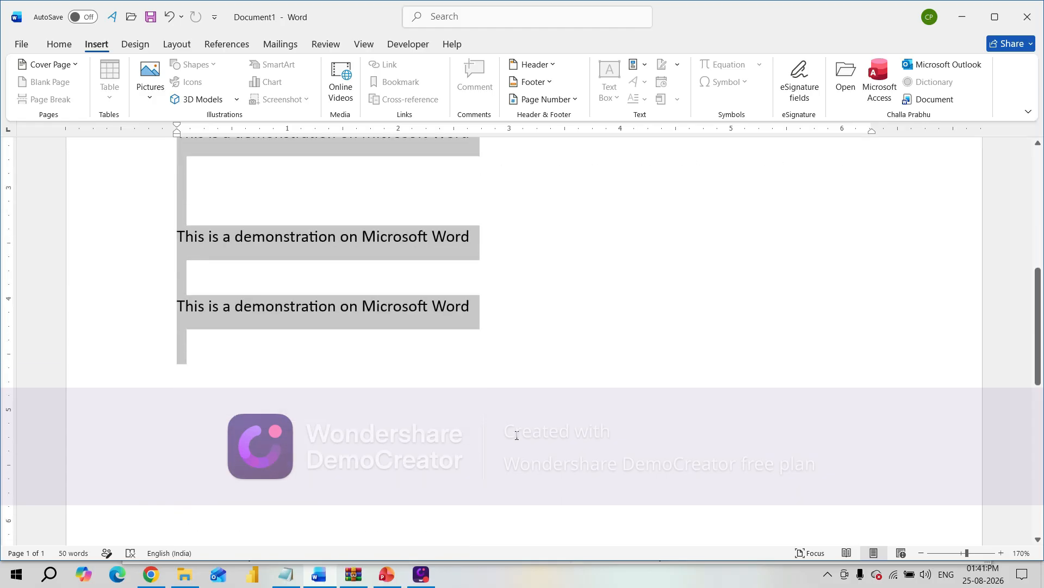
{"action": "left_click", "coordinate": [662, 366]}
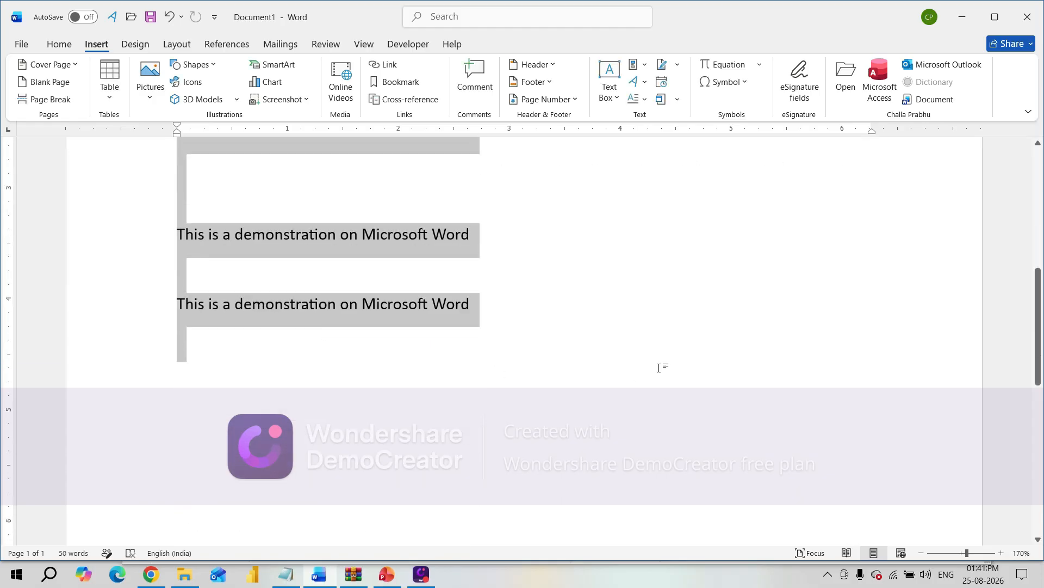
{"action": "left_click", "coordinate": [643, 64]}
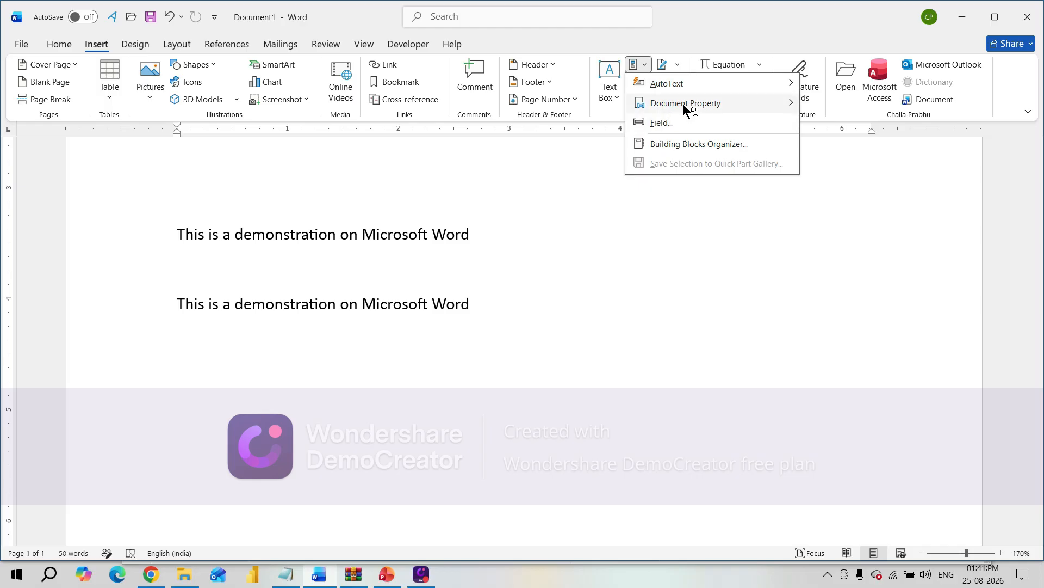
{"action": "mouse_move", "coordinate": [684, 103]}
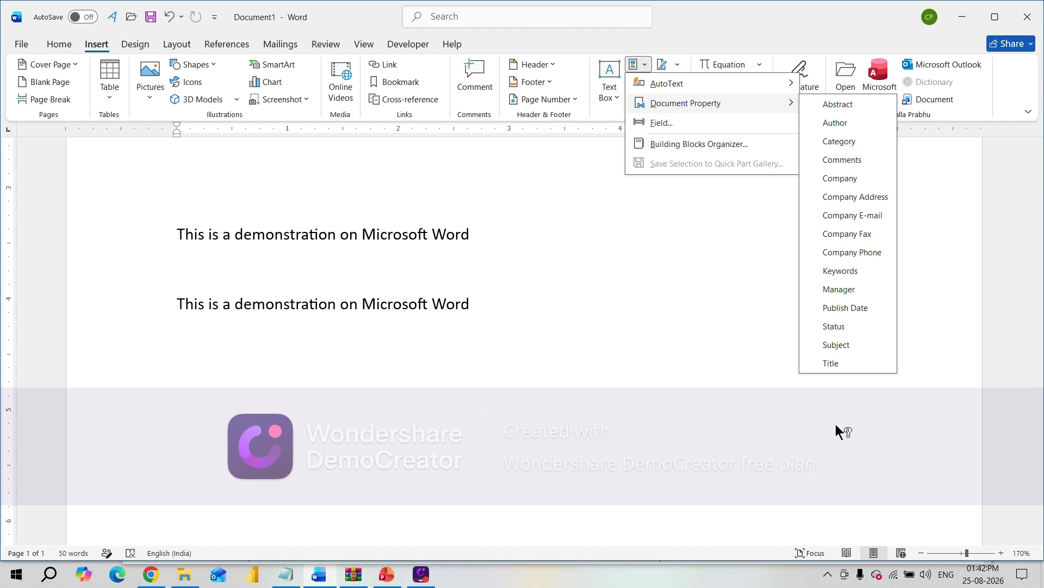
{"action": "left_click", "coordinate": [670, 370]}
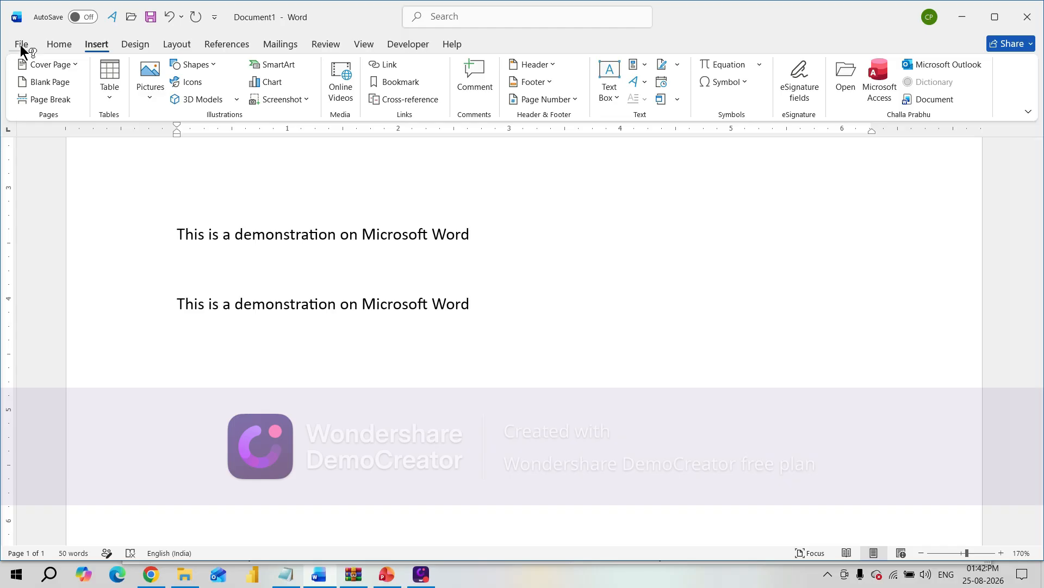
Step: Show all properties of the document on its Info page
{"action": "left_click", "coordinate": [21, 44]}
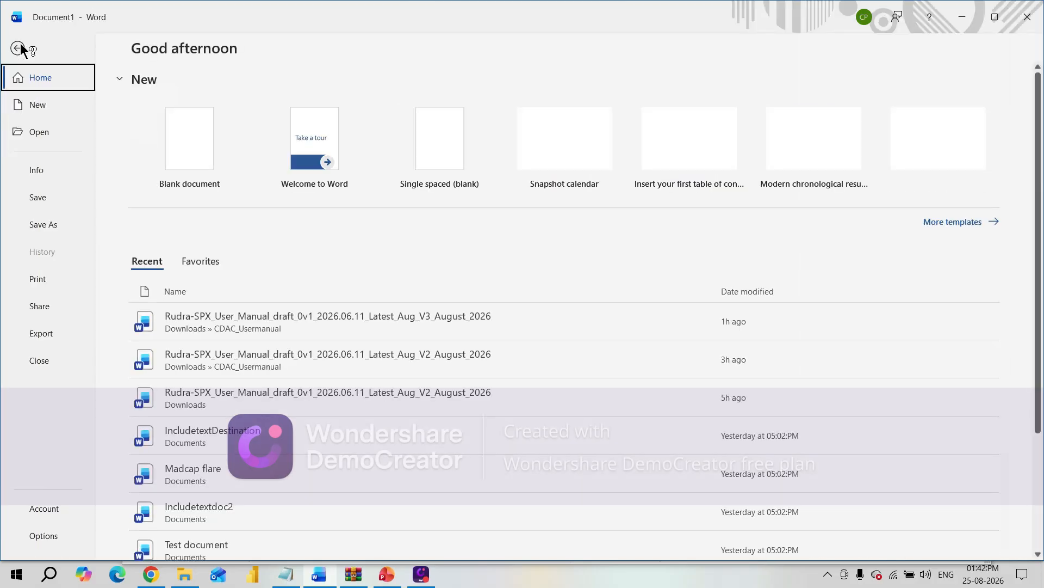
{"action": "left_click", "coordinate": [40, 173]}
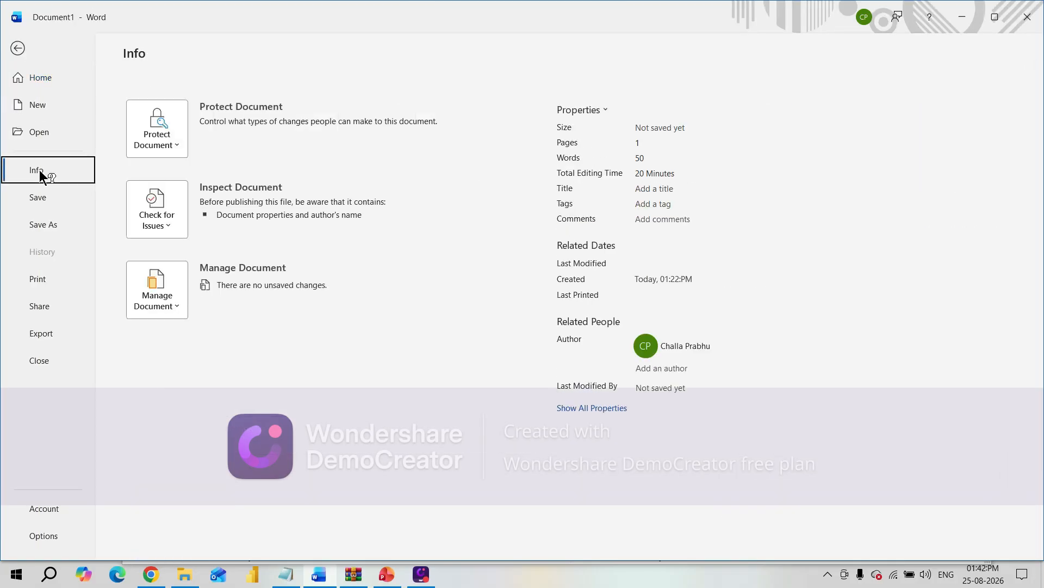
{"action": "left_click", "coordinate": [608, 411]}
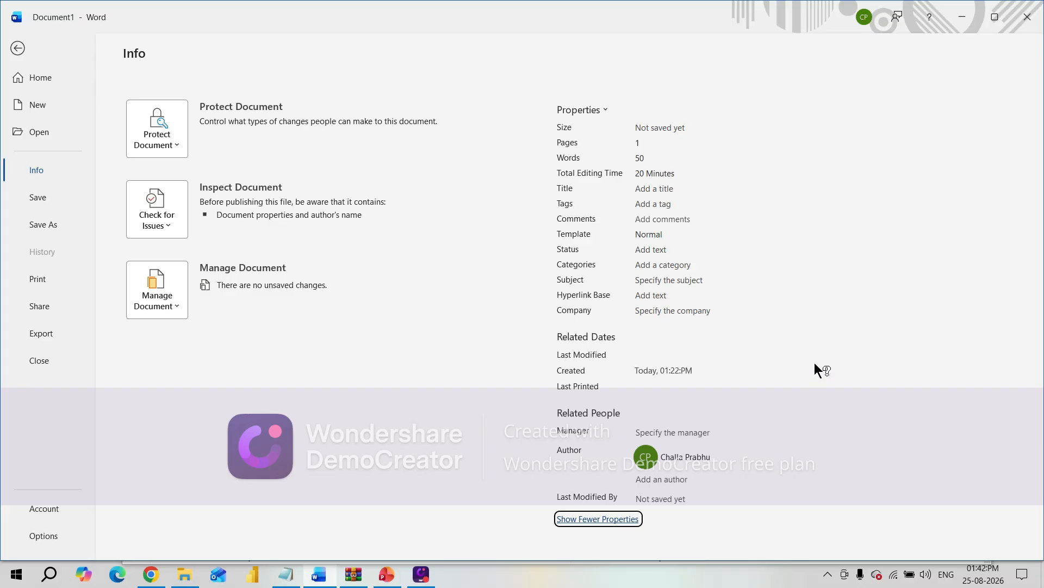
Step: Add a custom Department property of type Text with the value "Sales" in the document's advanced properties
{"action": "left_click", "coordinate": [606, 109]}
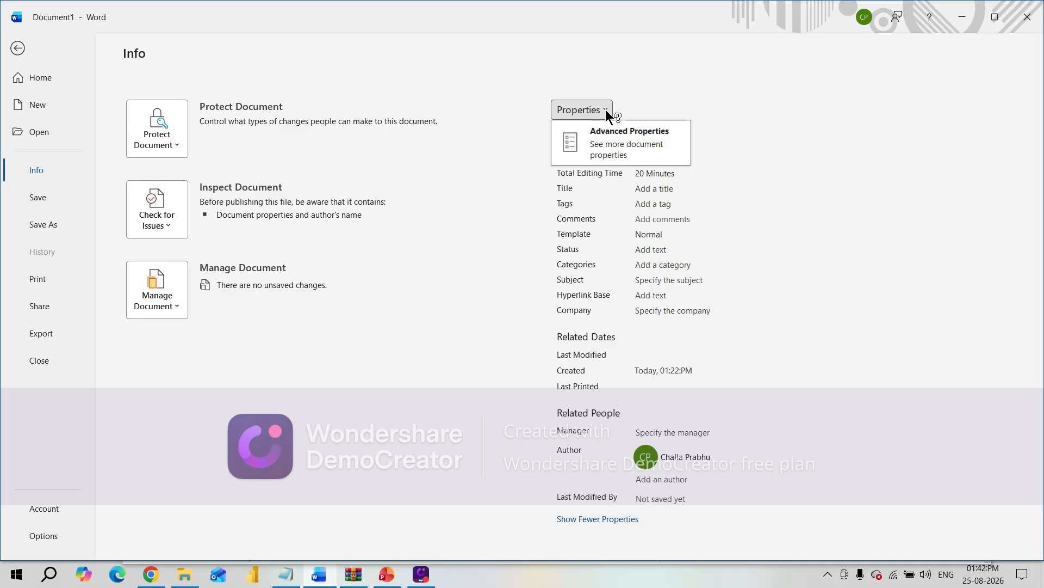
{"action": "left_click", "coordinate": [616, 134]}
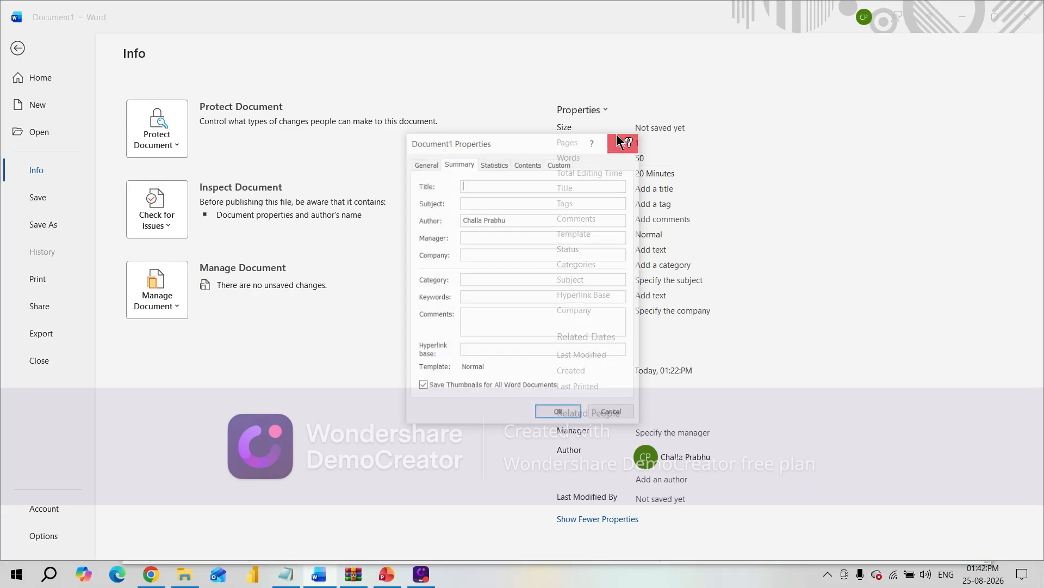
{"action": "left_click", "coordinate": [563, 164]}
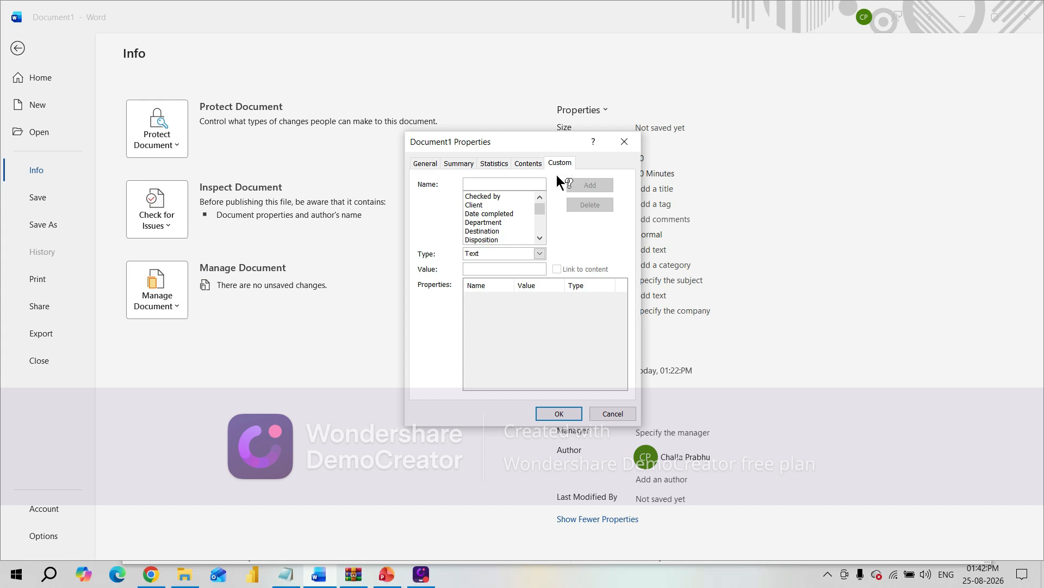
{"action": "left_click", "coordinate": [490, 223]}
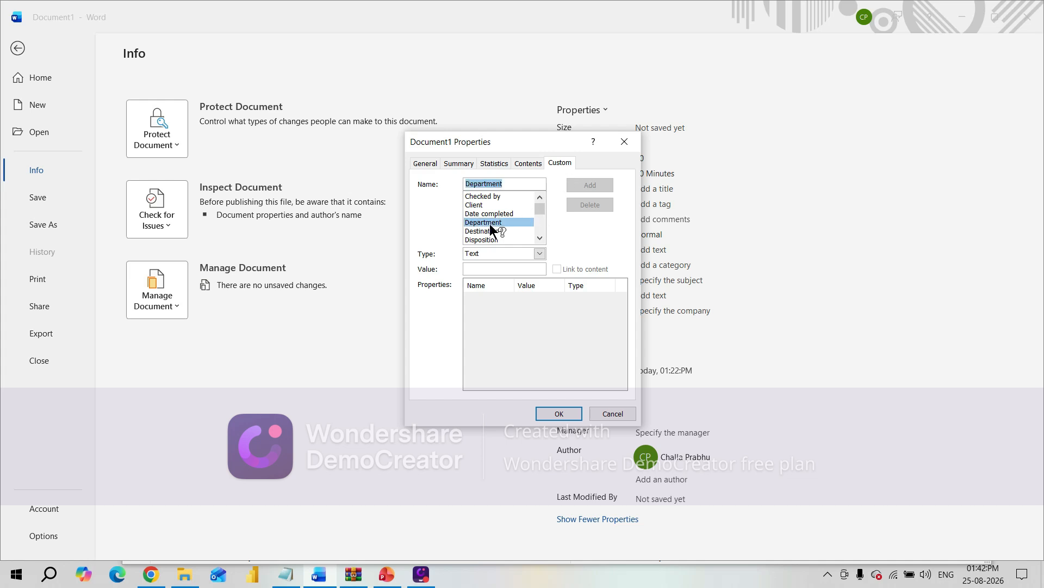
{"action": "left_click", "coordinate": [486, 267]}
{"action": "type", "text": "Sales"}
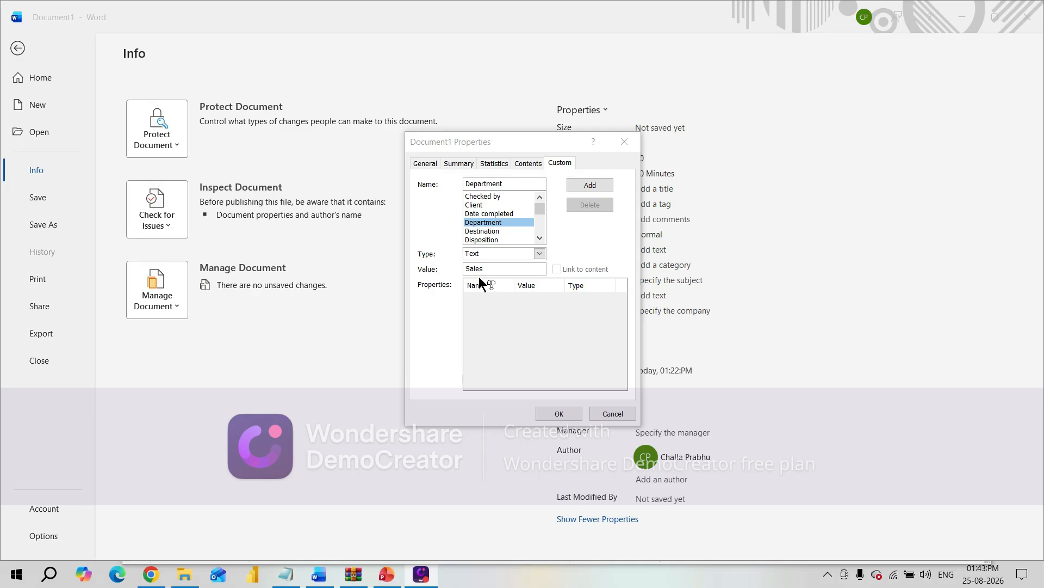
{"action": "left_click", "coordinate": [494, 267]}
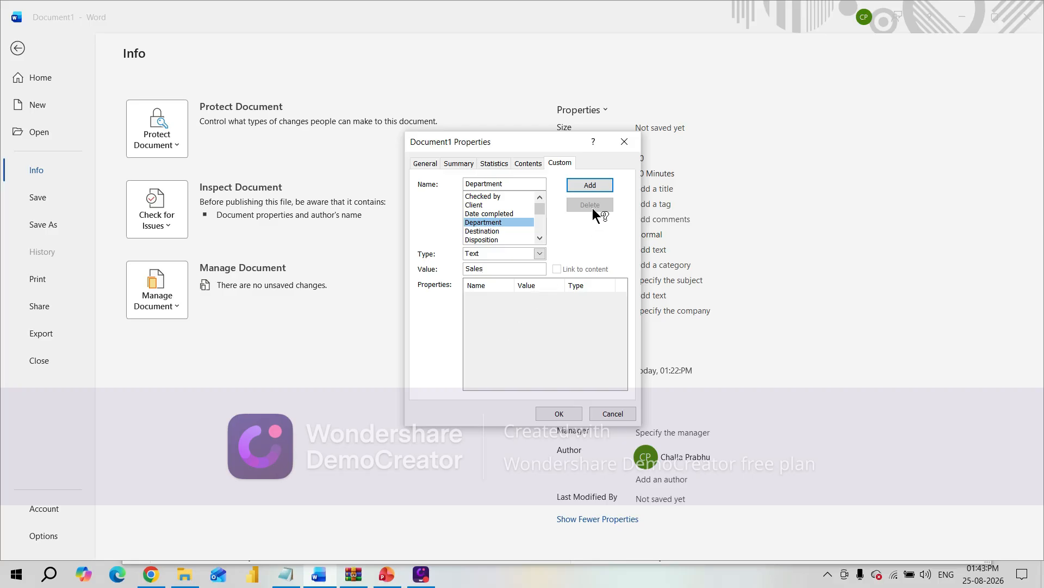
{"action": "left_click", "coordinate": [590, 185]}
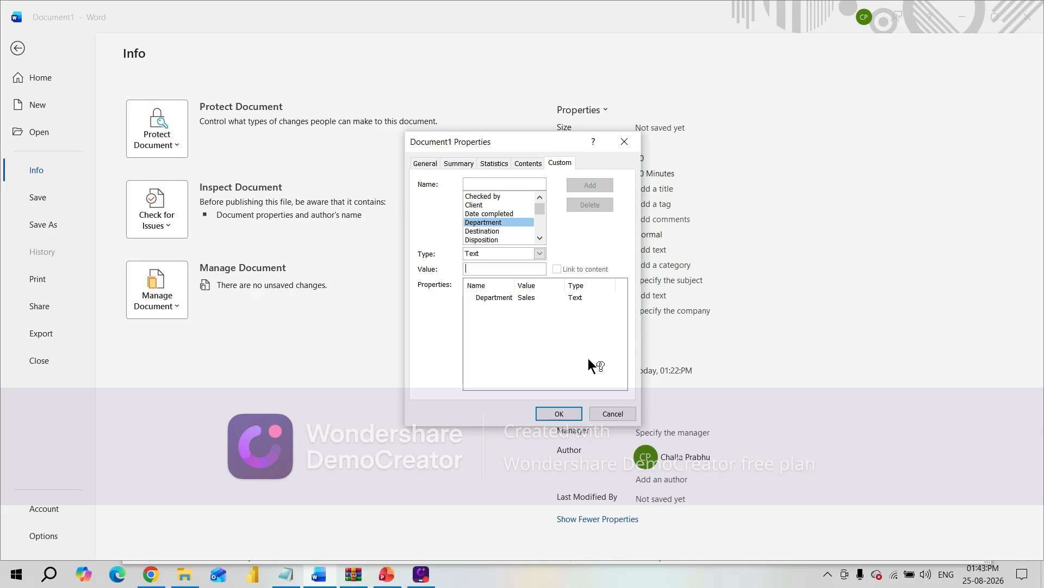
Step: Change the custom Department property's value to "Purchase"
{"action": "type", "text": "Purchase"}
{"action": "left_click", "coordinate": [513, 214]}
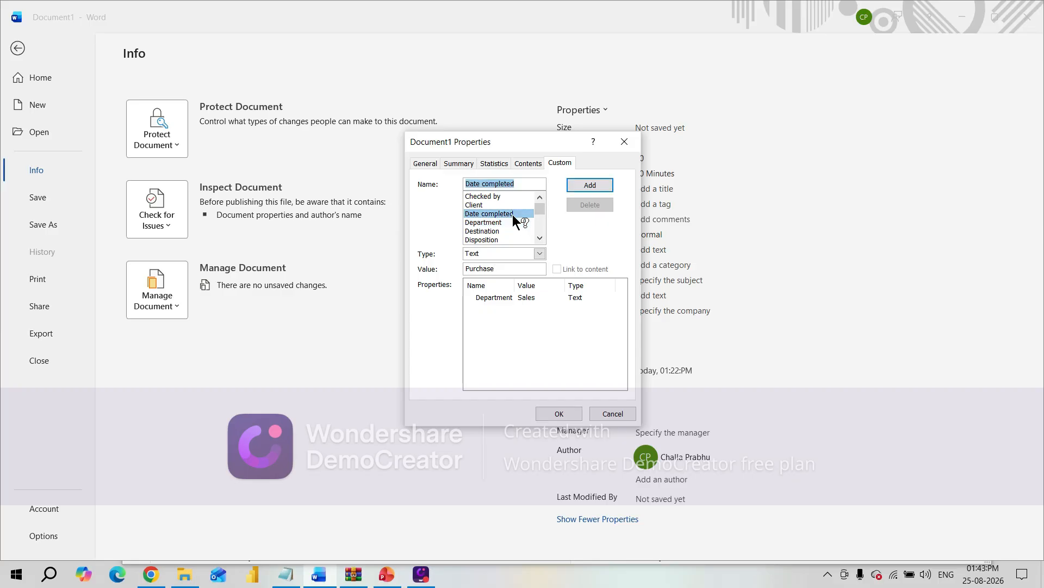
{"action": "left_click", "coordinate": [498, 221]}
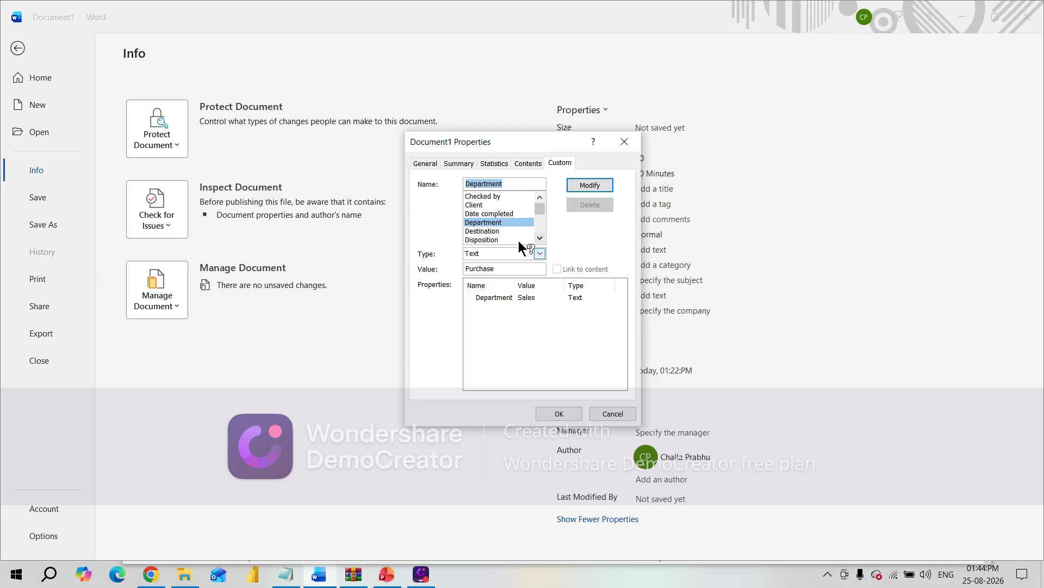
{"action": "left_click", "coordinate": [589, 185]}
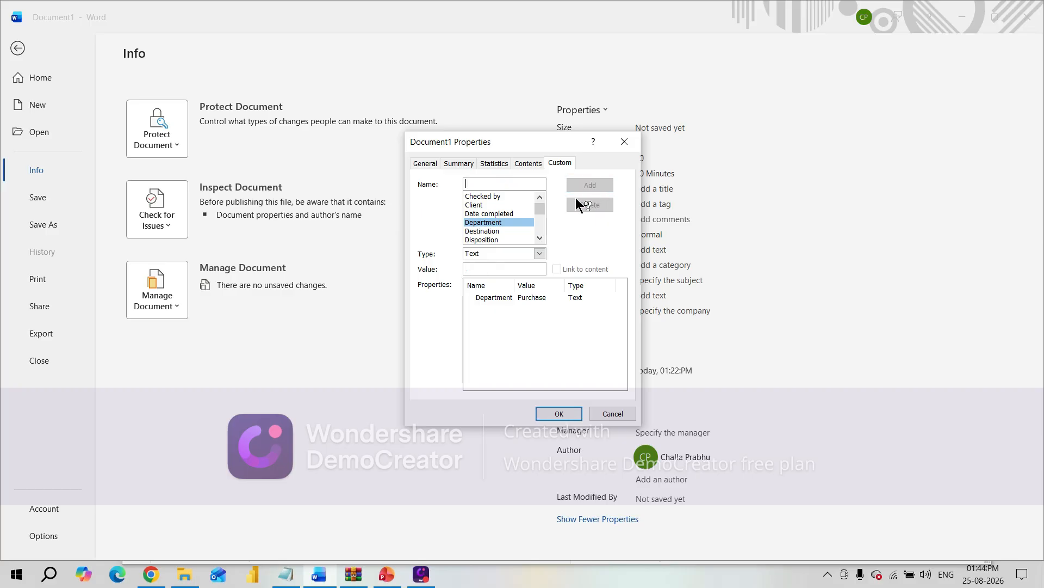
Step: Apply the custom property changes and insert a DocProperty field for Department, from the Document Information category, on the empty last line
{"action": "left_click", "coordinate": [558, 413]}
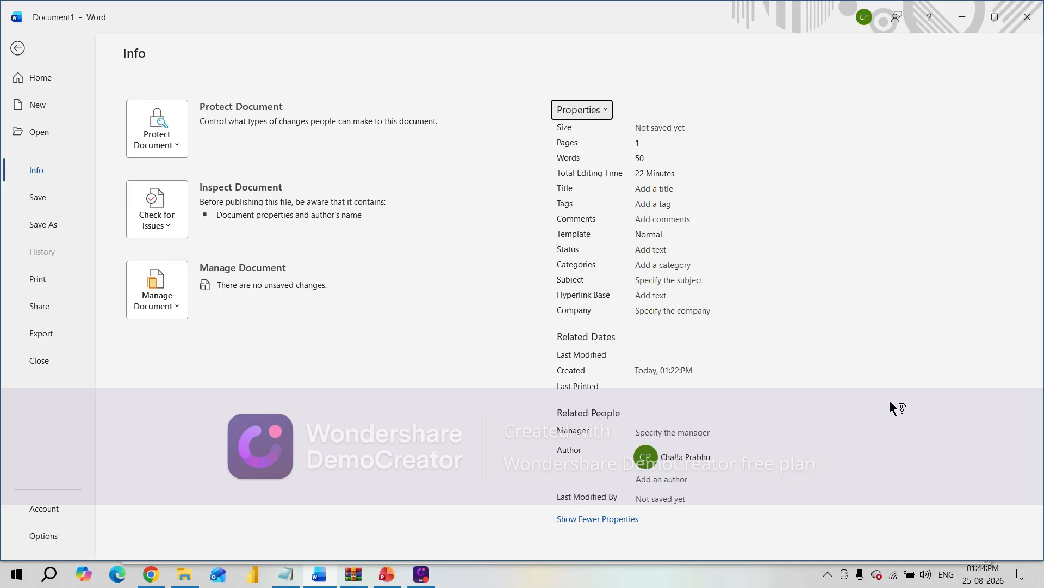
{"action": "left_click", "coordinate": [18, 48]}
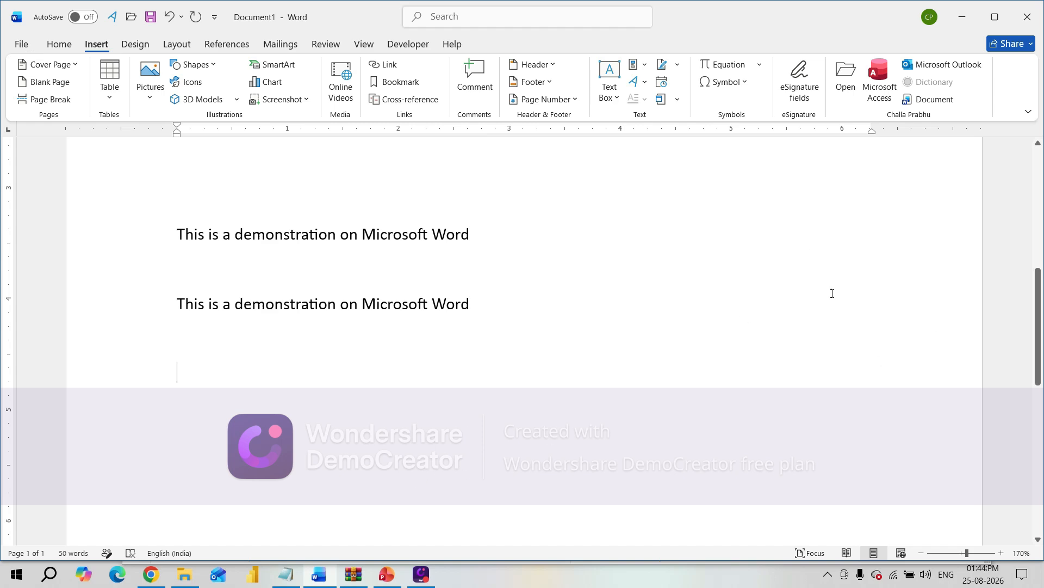
{"action": "left_click", "coordinate": [647, 65]}
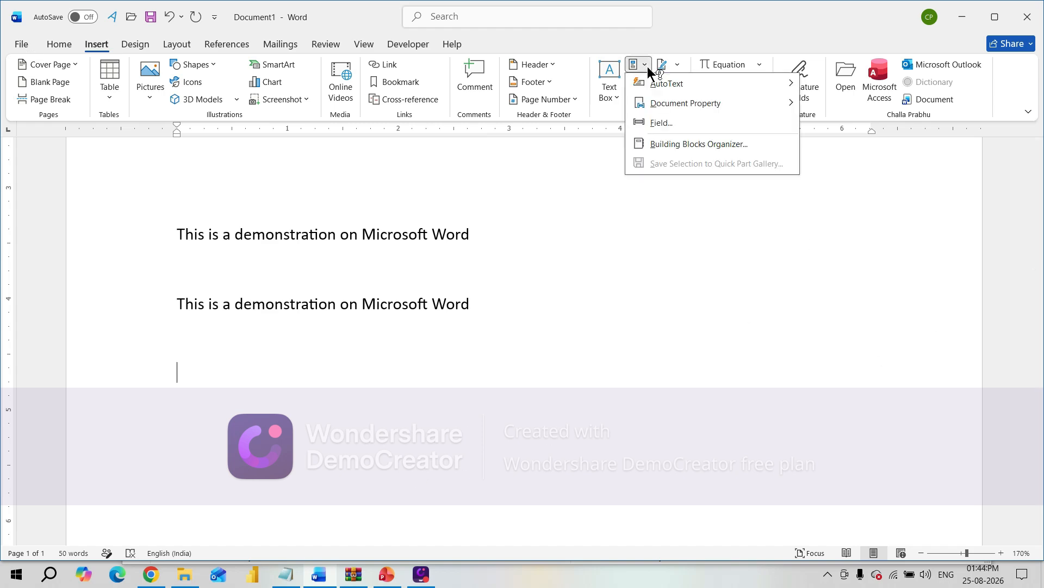
{"action": "left_click", "coordinate": [663, 122]}
{"action": "left_click_drag", "start_coordinate": [582, 201], "coordinate": [373, 143]}
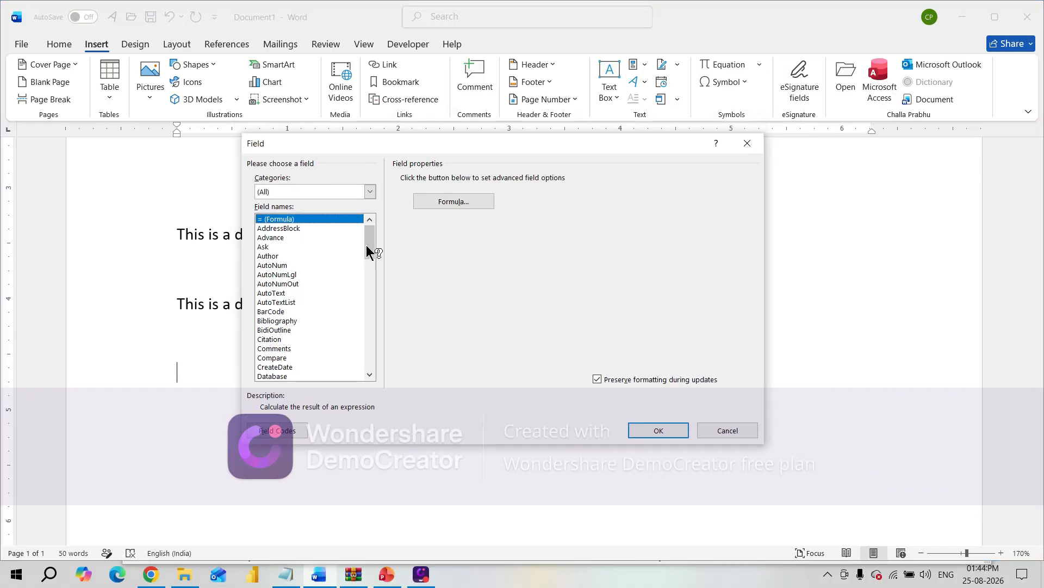
{"action": "left_click", "coordinate": [370, 191]}
{"action": "left_click", "coordinate": [322, 233]}
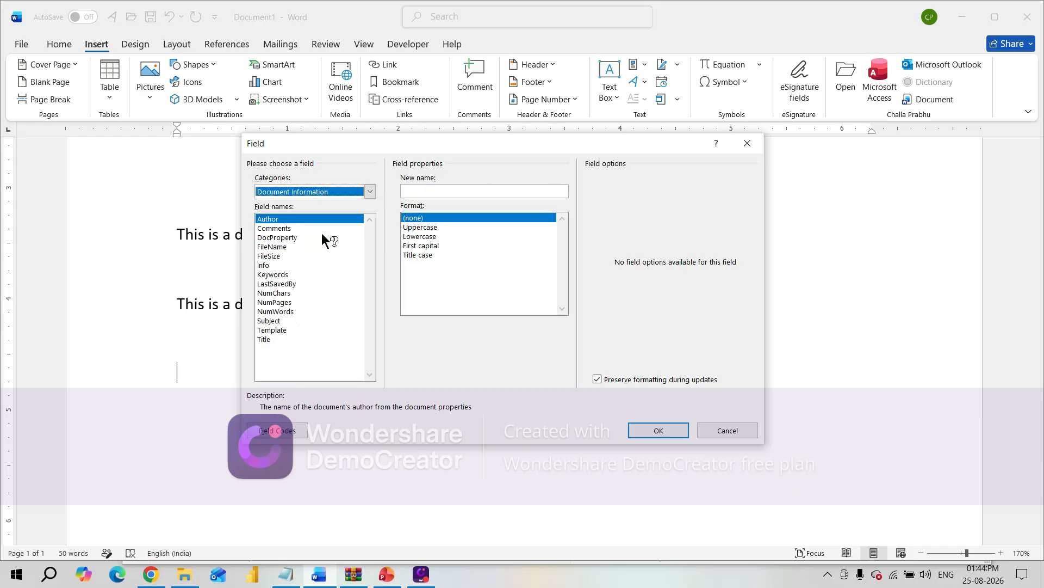
{"action": "left_click", "coordinate": [304, 237]}
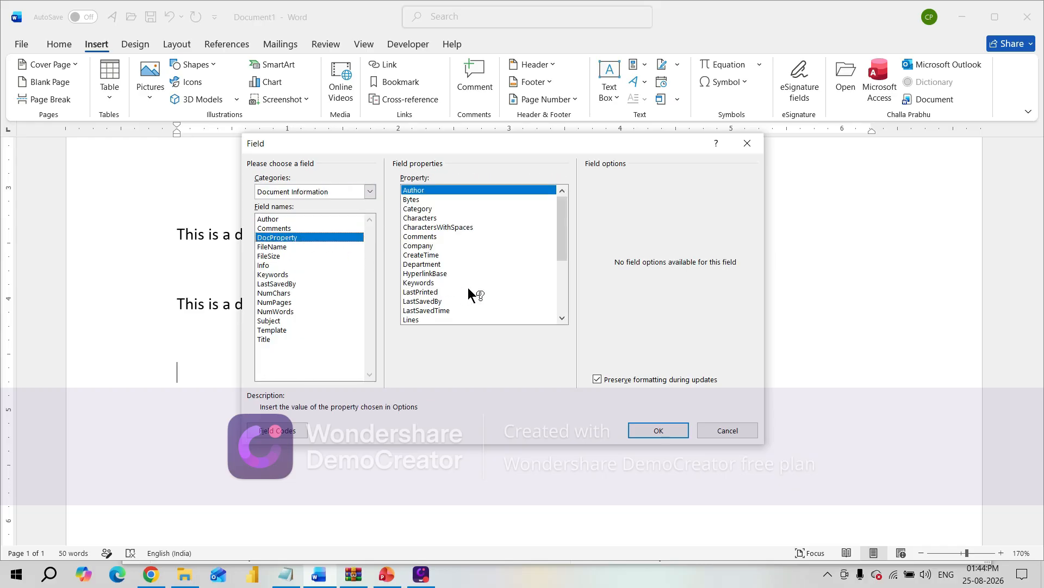
{"action": "mouse_move", "coordinate": [562, 233]}
{"action": "left_mouse_down"}
{"action": "mouse_move", "coordinate": [561, 247]}
{"action": "mouse_move", "coordinate": [559, 236]}
{"action": "left_mouse_up"}
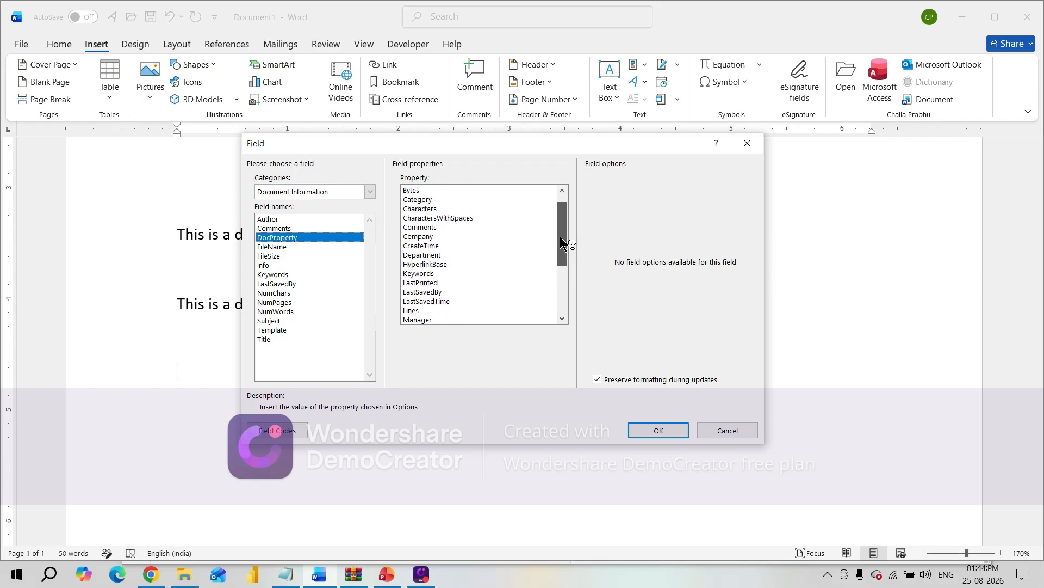
{"action": "left_click", "coordinate": [416, 256]}
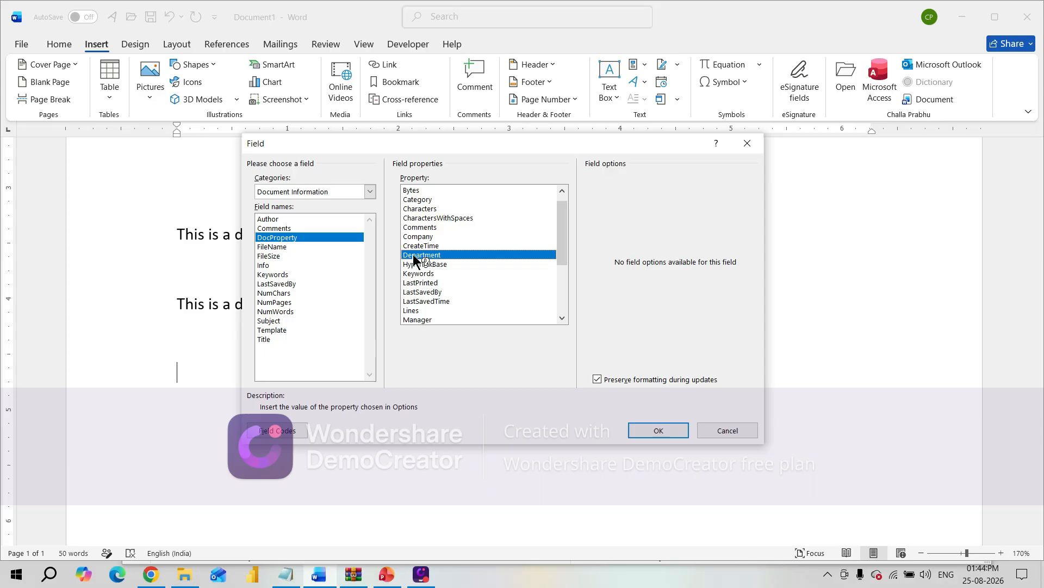
{"action": "left_click", "coordinate": [650, 430]}
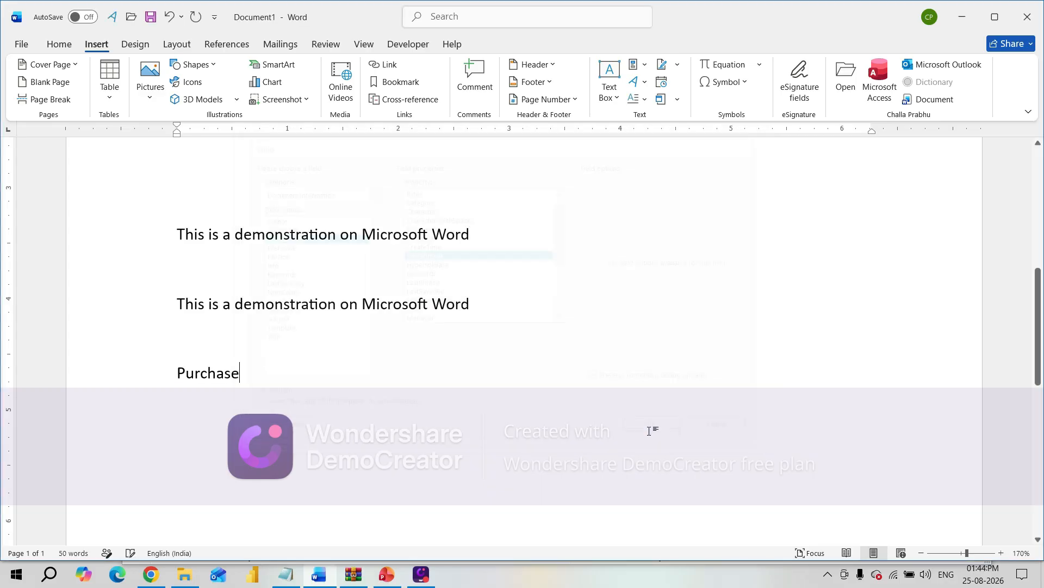
Step: Check which document properties Quick Parts offers with the insertion point inside the inserted Department field
{"action": "left_click", "coordinate": [200, 374]}
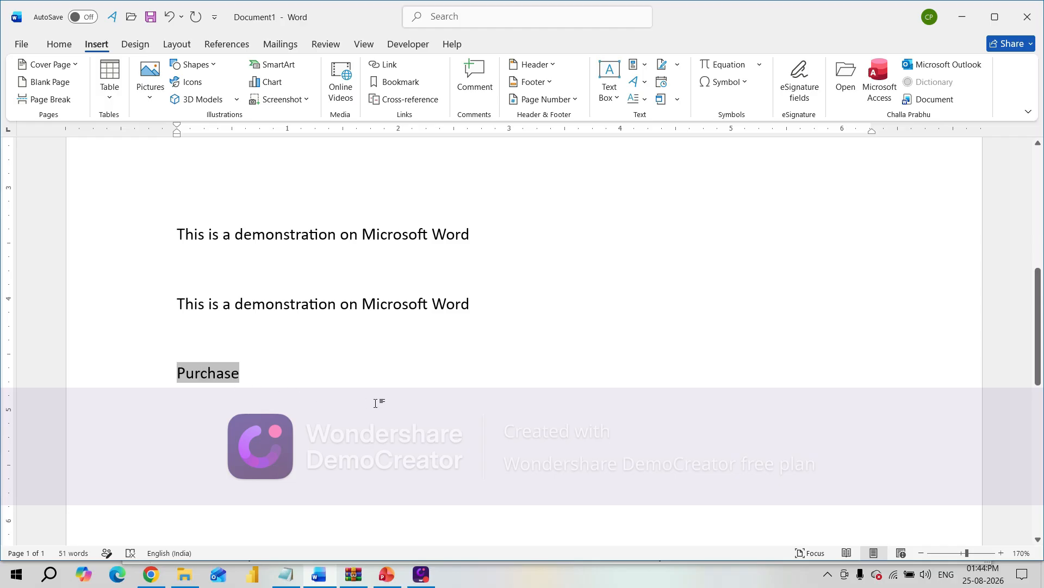
{"action": "left_click", "coordinate": [644, 63]}
{"action": "mouse_move", "coordinate": [670, 103]}
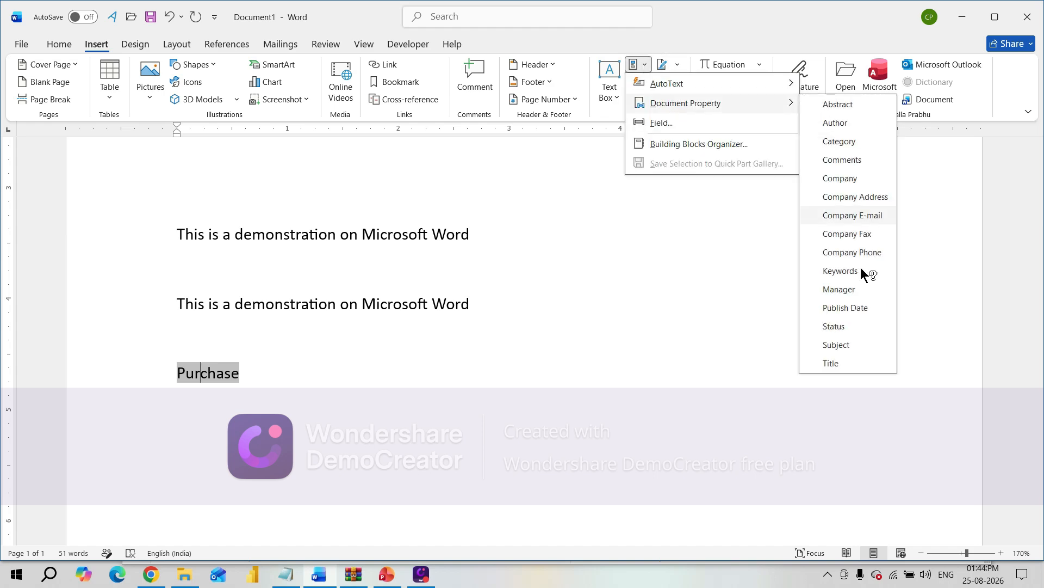
{"action": "left_click", "coordinate": [202, 424]}
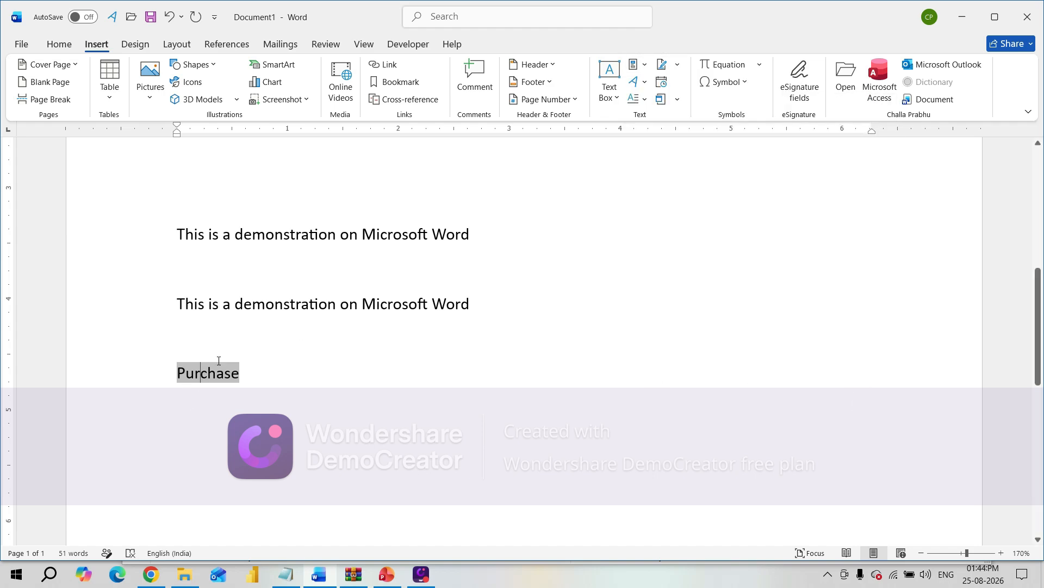
{"action": "left_click", "coordinate": [285, 303]}
{"action": "left_click", "coordinate": [235, 405]}
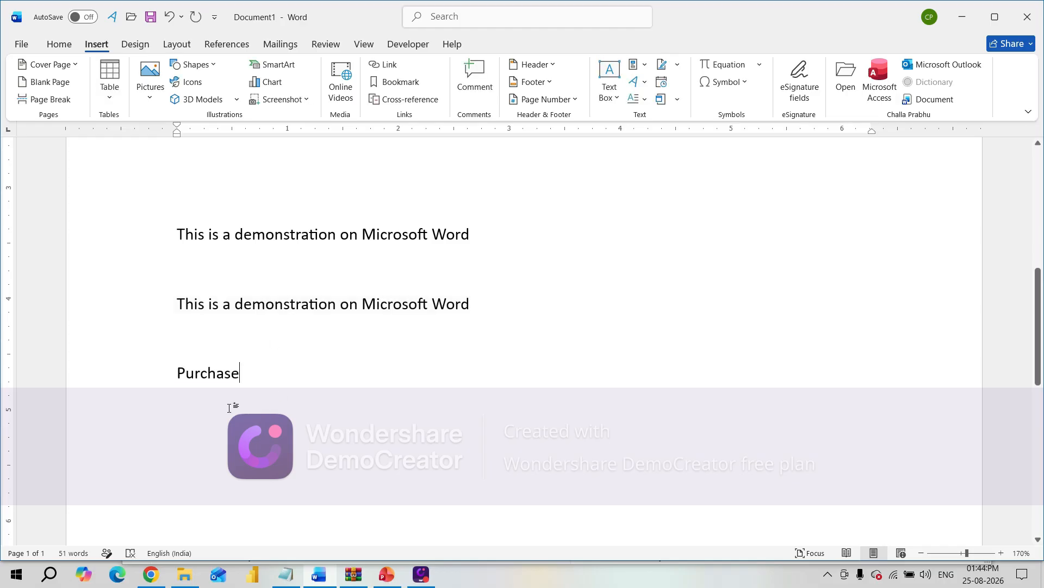
Step: Show the field code behind the inserted Department property
{"action": "double_click", "coordinate": [218, 381]}
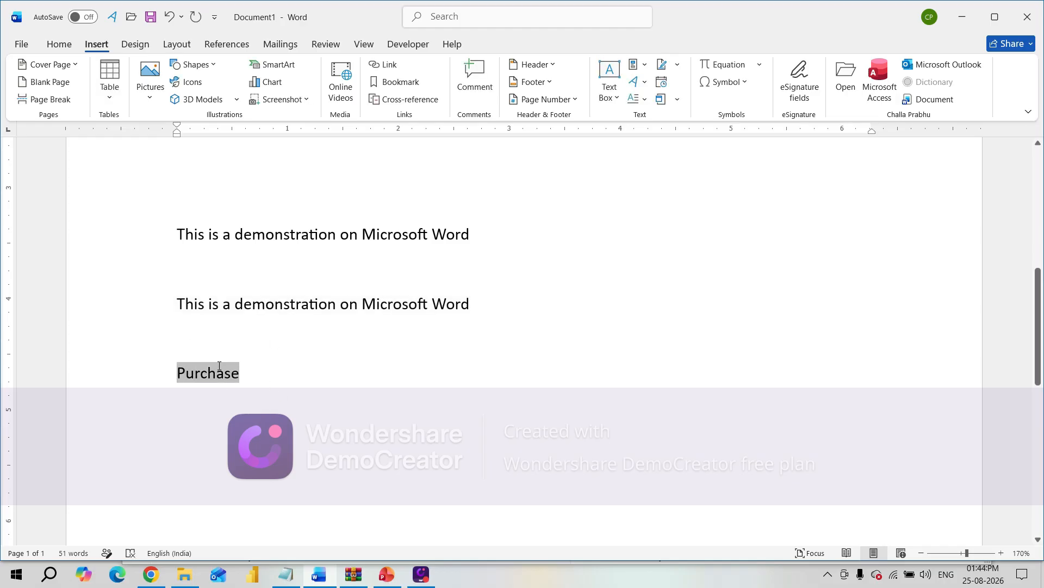
{"action": "right_click", "coordinate": [217, 378]}
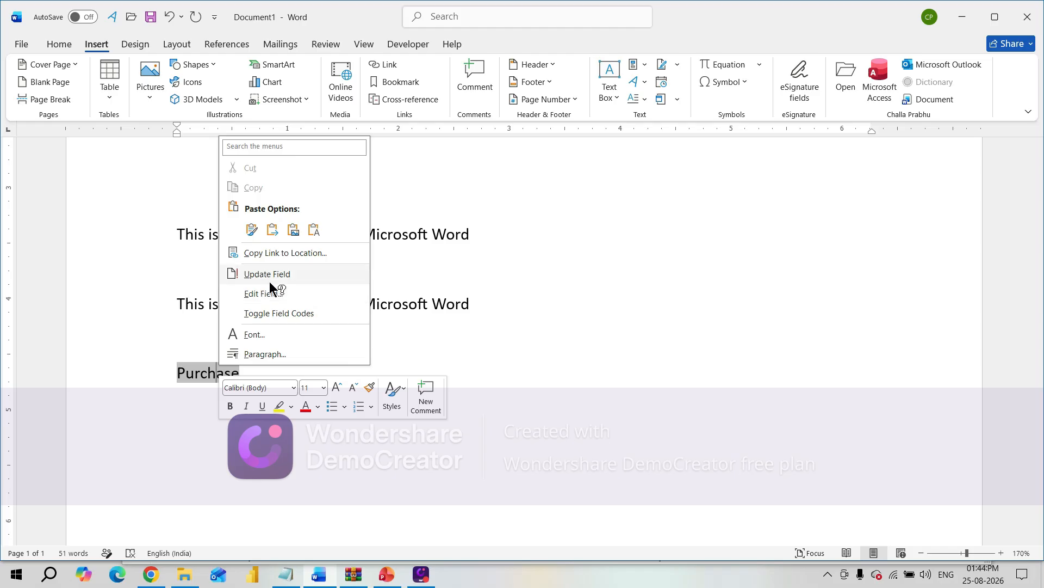
{"action": "left_click", "coordinate": [287, 312]}
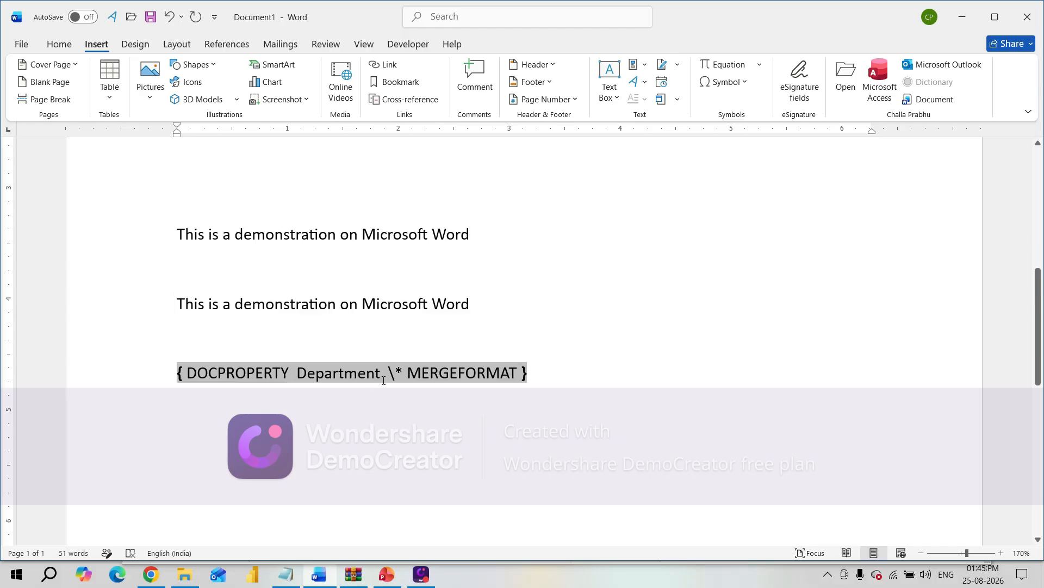
{"action": "right_click", "coordinate": [276, 375]}
{"action": "left_click", "coordinate": [631, 303]}
{"action": "right_click", "coordinate": [380, 375]}
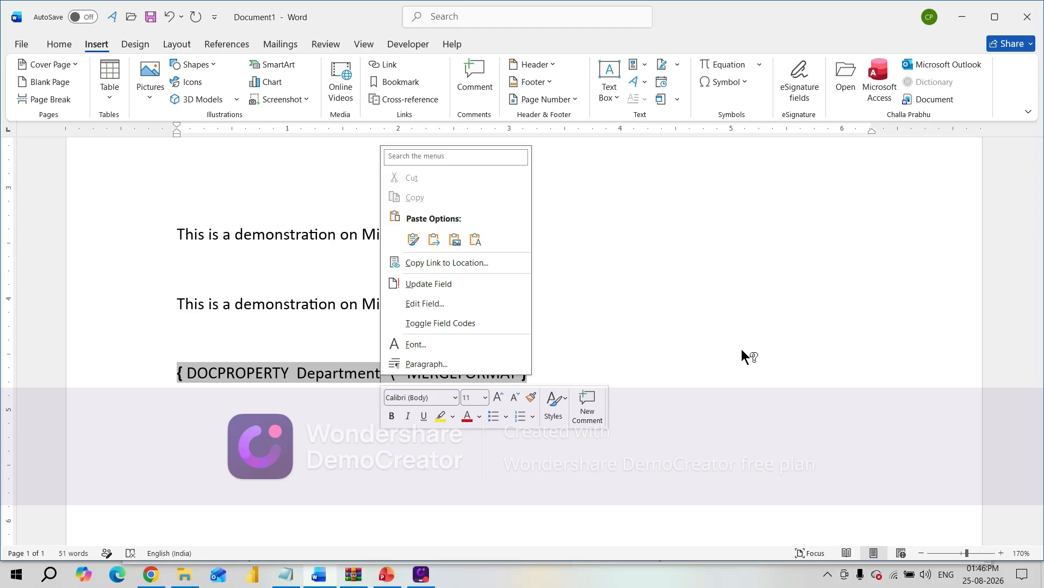
{"action": "key", "text": "Escape"}
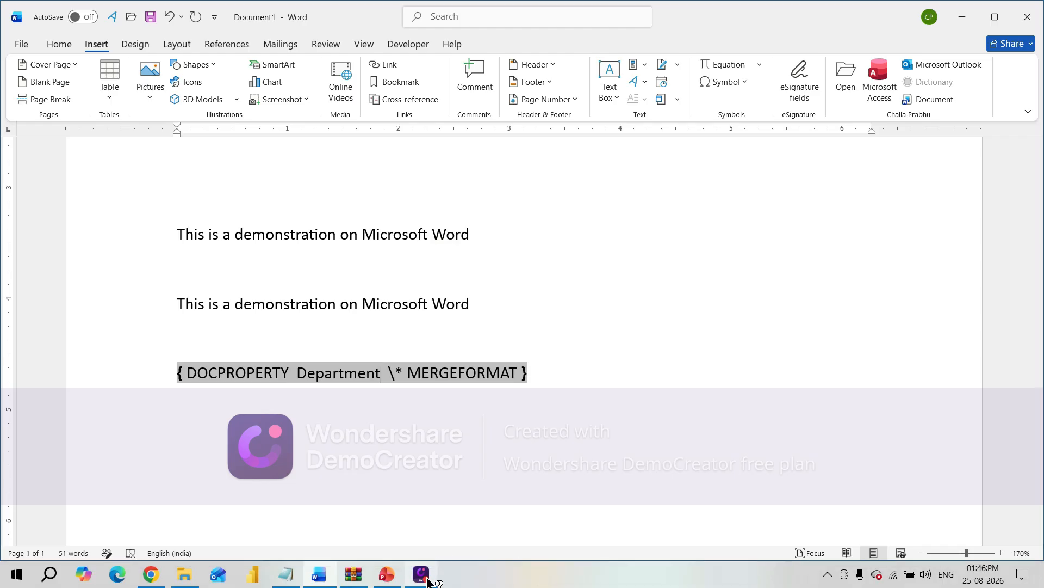
{"action": "mouse_move", "coordinate": [427, 581]}
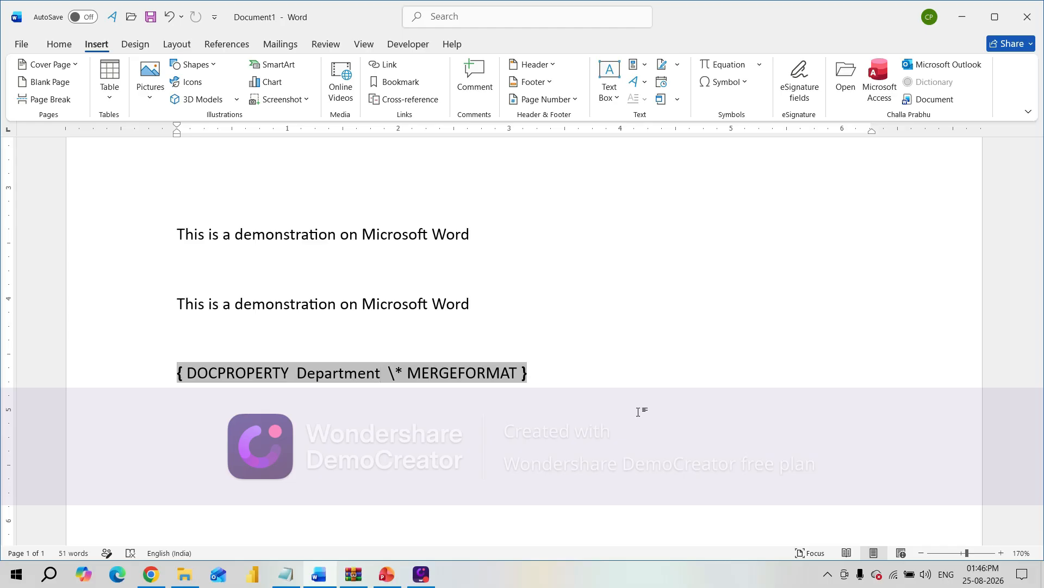
Step: Toggle the Department field from its code back to its displayed value
{"action": "right_click", "coordinate": [456, 379]}
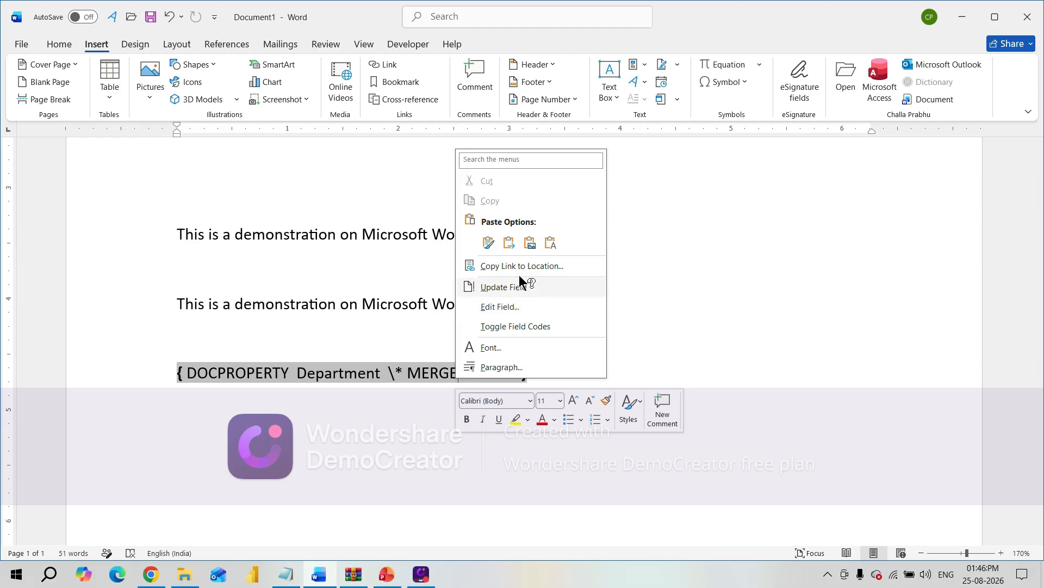
{"action": "left_click", "coordinate": [520, 327]}
{"action": "left_click", "coordinate": [545, 338]}
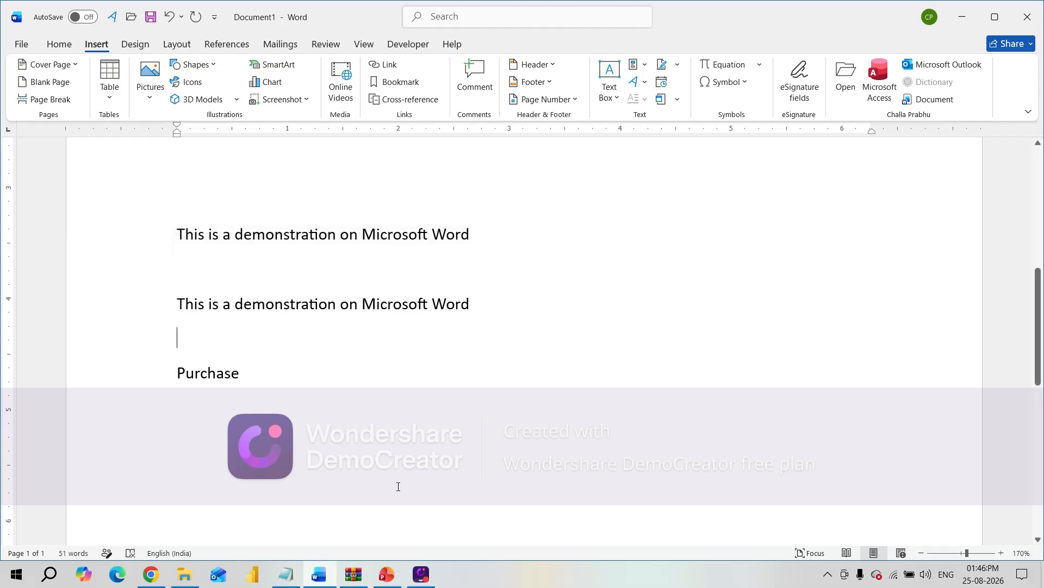
Step: Switch to the PPT Template_Topics presentation in PowerPoint and show slide 6, "Understanding Building Blocks"
{"action": "key", "text": "alt+Tab"}
{"action": "key", "text": "alt+Tab"}
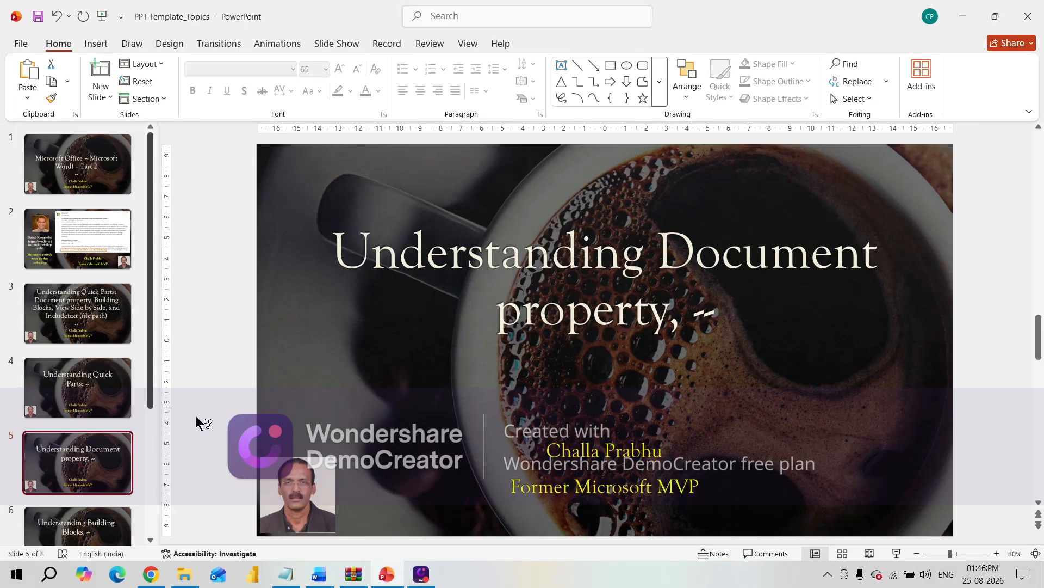
{"action": "left_click", "coordinate": [87, 402]}
{"action": "left_click", "coordinate": [99, 465]}
{"action": "left_click_drag", "start_coordinate": [151, 373], "coordinate": [154, 431]}
{"action": "left_click", "coordinate": [116, 441]}
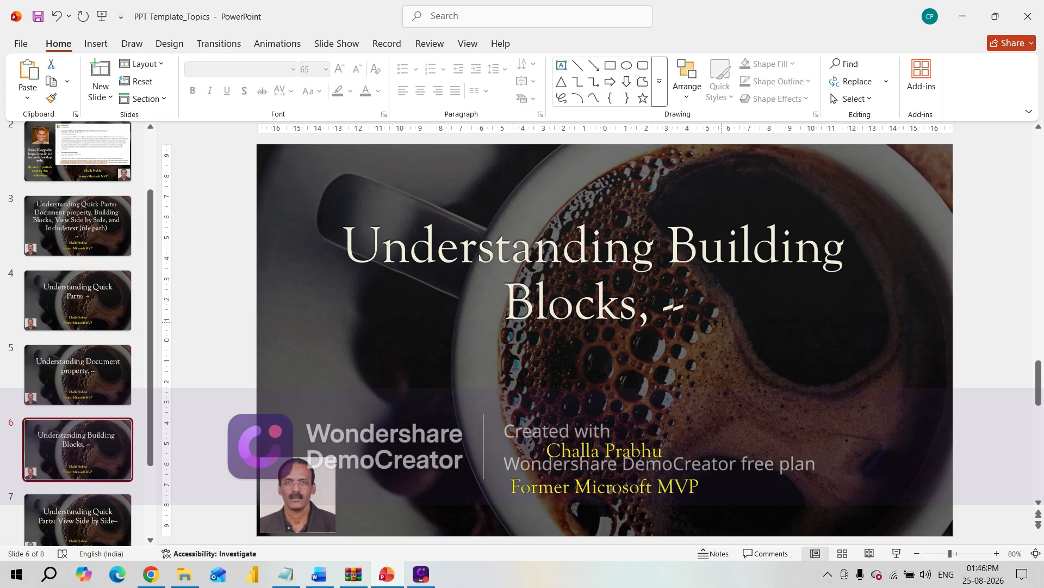
{"action": "left_click", "coordinate": [94, 374]}
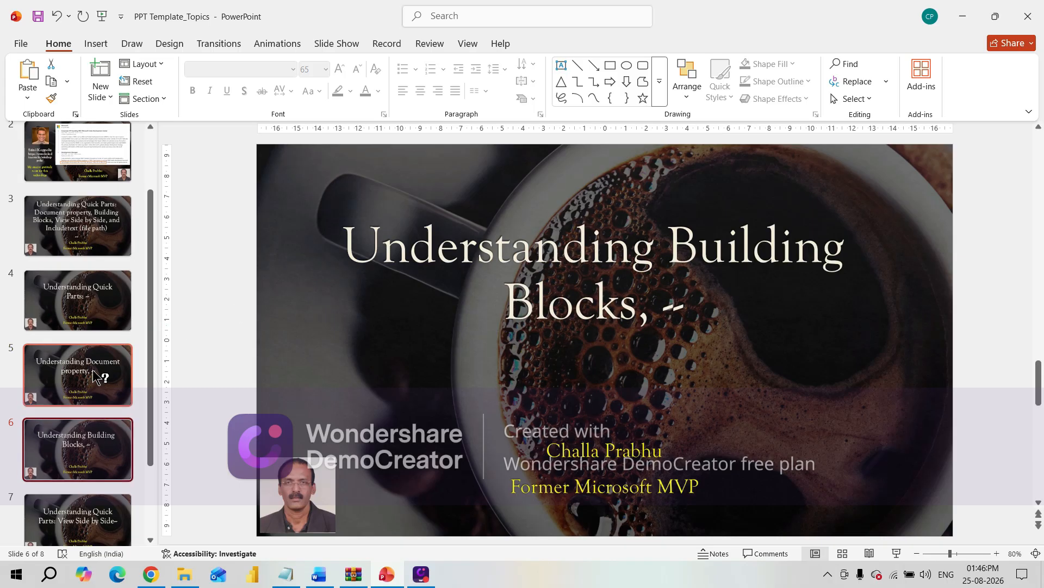
{"action": "left_click", "coordinate": [87, 441]}
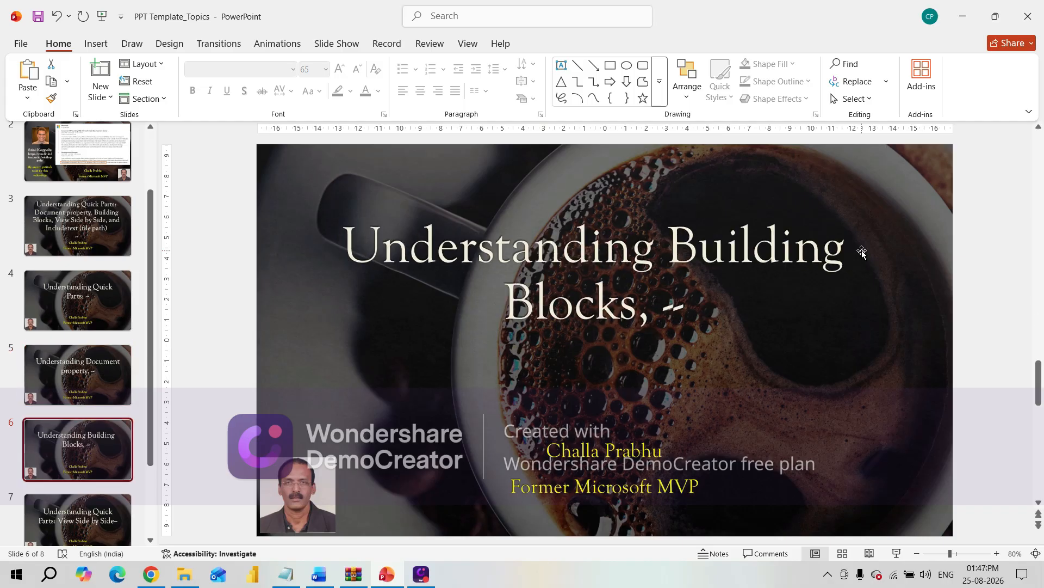
Step: Switch back to Word, open the recent document Rudra-SPX_User_Manual_draft_0v1_2026.06.11_Latest_Aug_V3_August_2026, and show several pages at 56% zoom
{"action": "key", "text": "alt+Tab"}
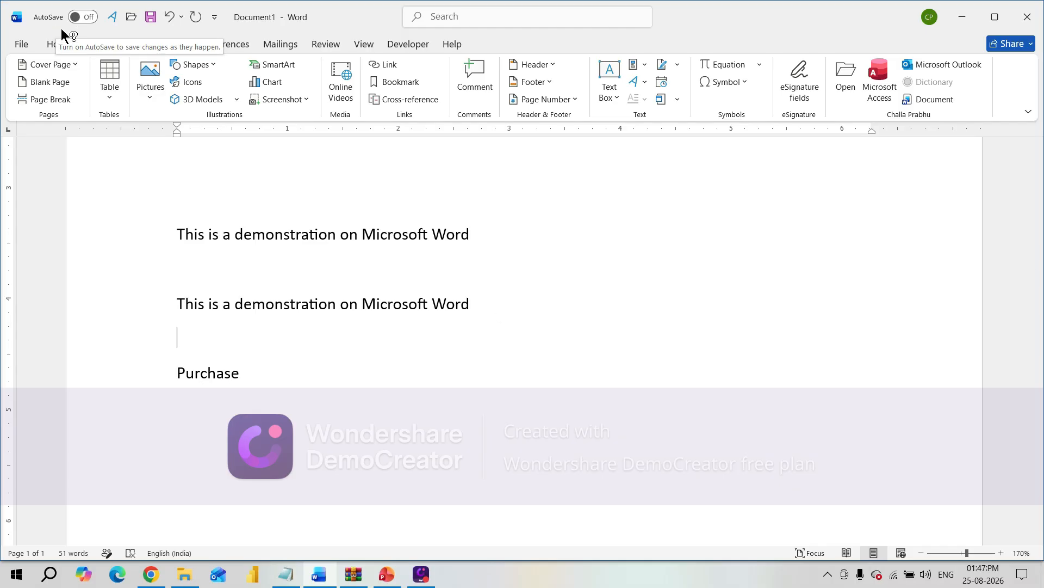
{"action": "left_click", "coordinate": [21, 44]}
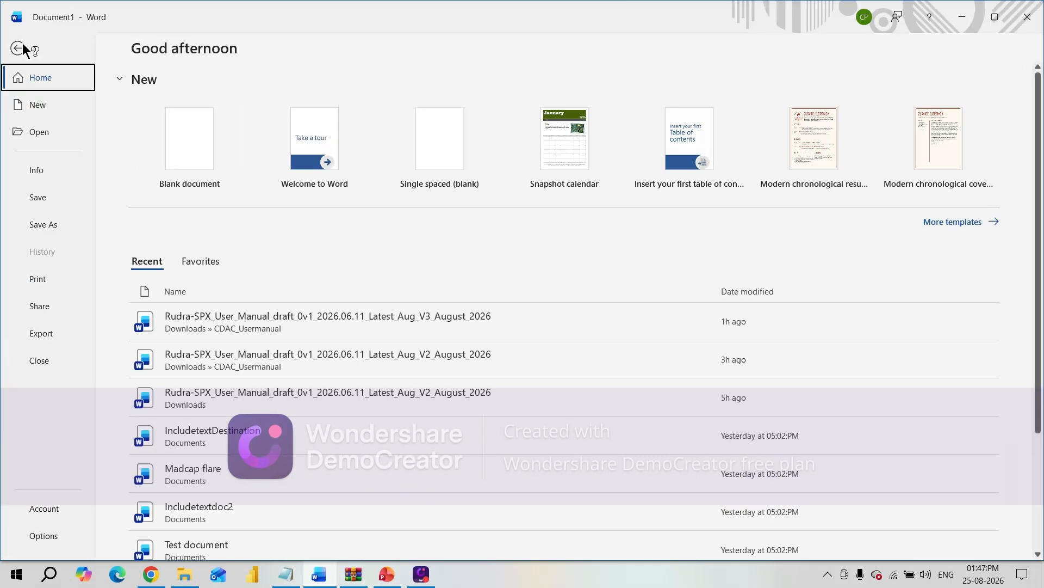
{"action": "left_click", "coordinate": [399, 326]}
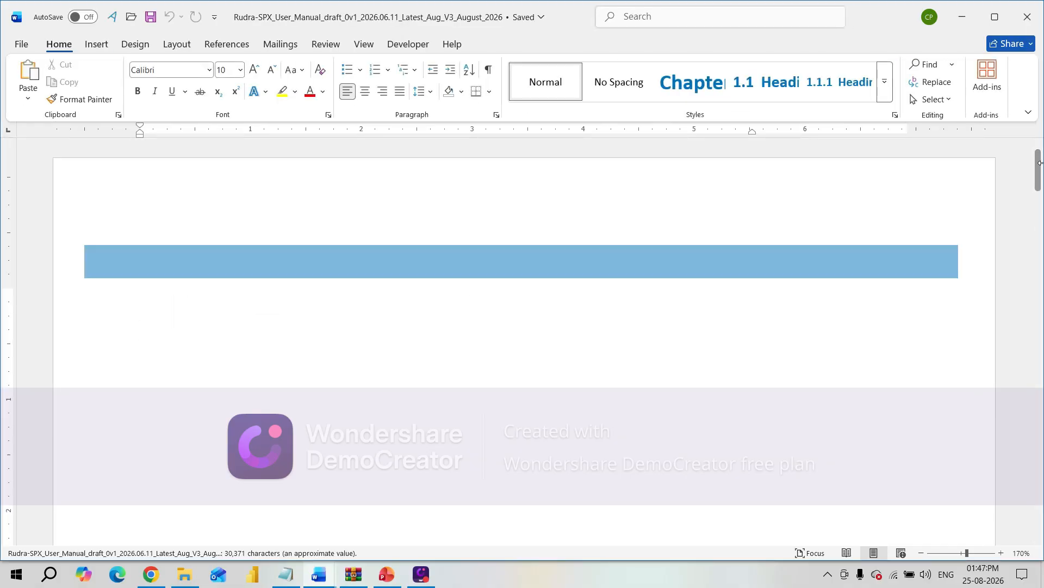
{"action": "left_click_drag", "start_coordinate": [1037, 166], "coordinate": [1013, 492]}
{"action": "left_click", "coordinate": [945, 552]}
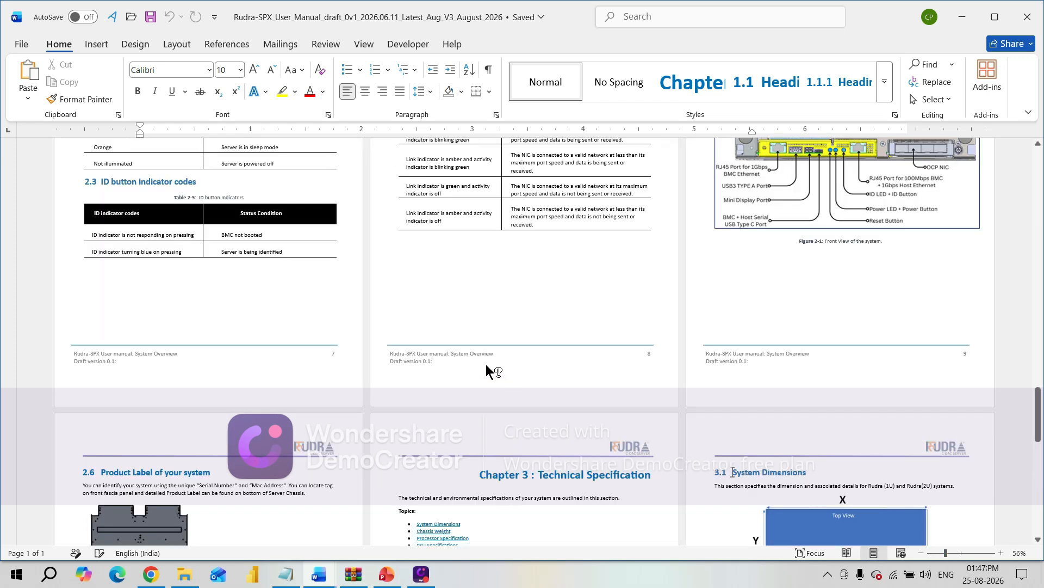
Step: Open the Section 3 footer on page 8 for editing and select its entire content
{"action": "left_click", "coordinate": [456, 358]}
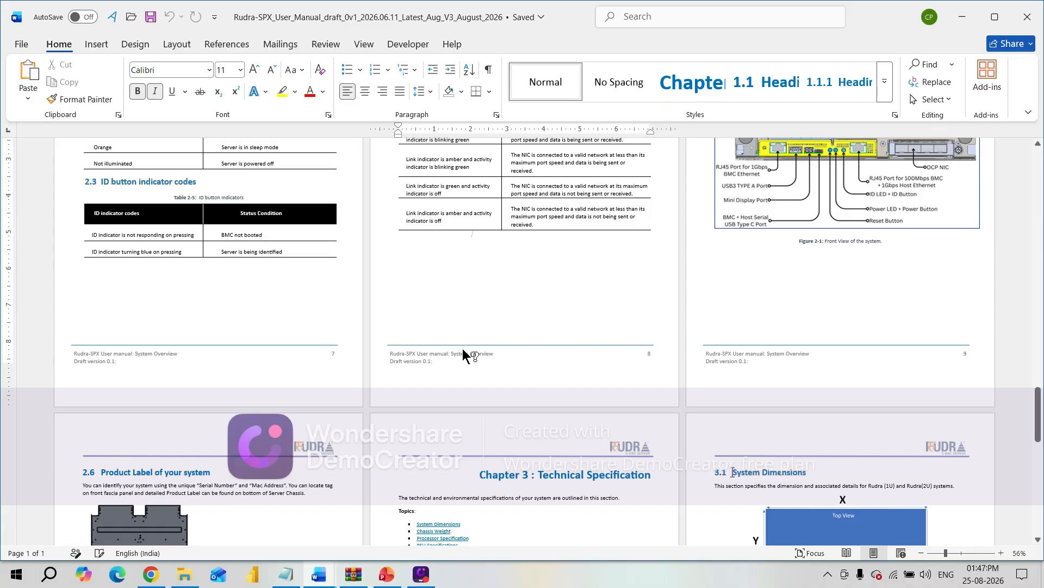
{"action": "double_click", "coordinate": [464, 350]}
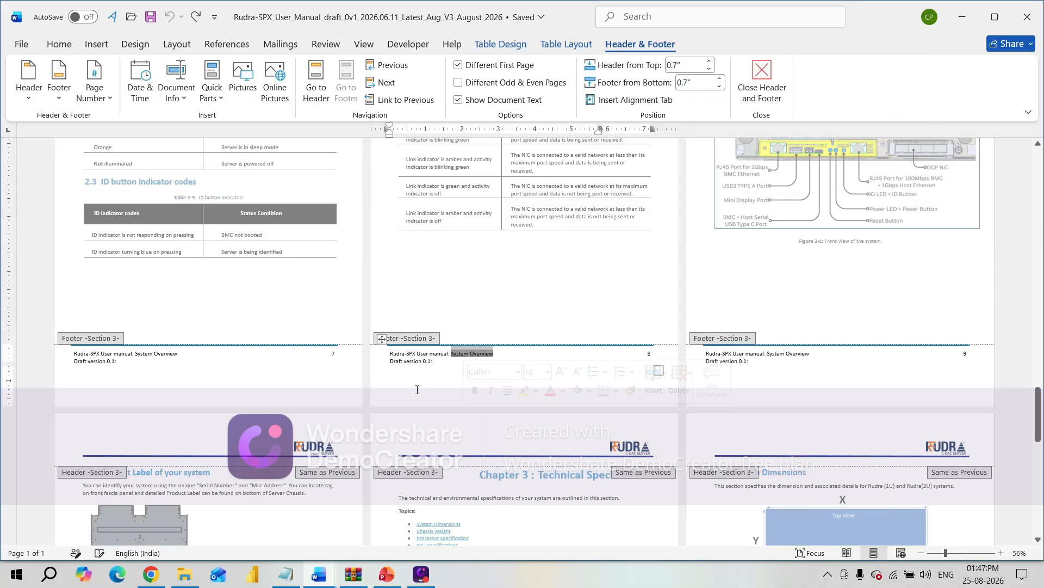
{"action": "key", "text": "ctrl+a"}
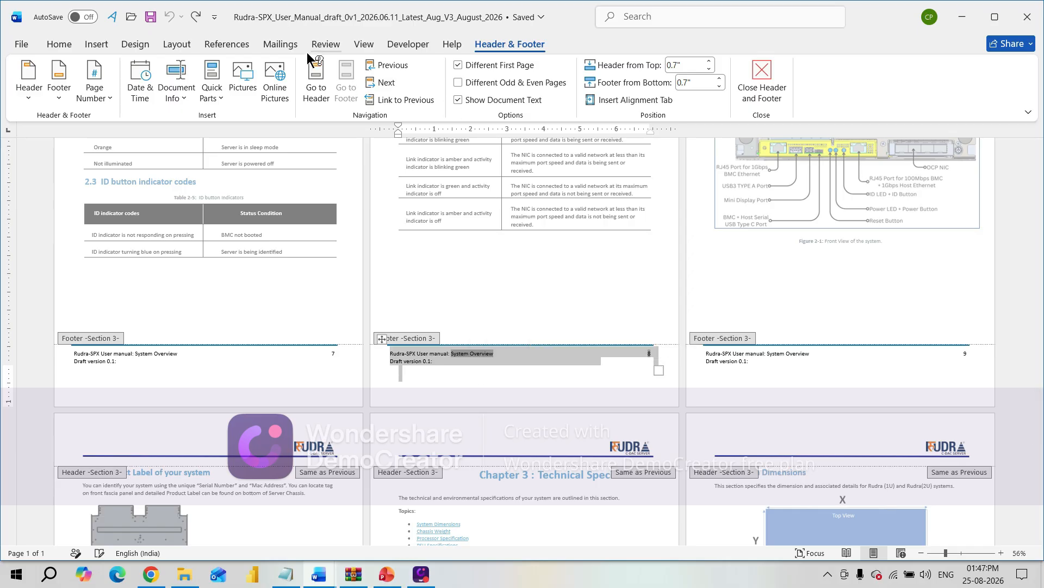
Step: Open the Building Blocks Organizer to look over the existing building blocks, then close it
{"action": "left_click", "coordinate": [91, 46]}
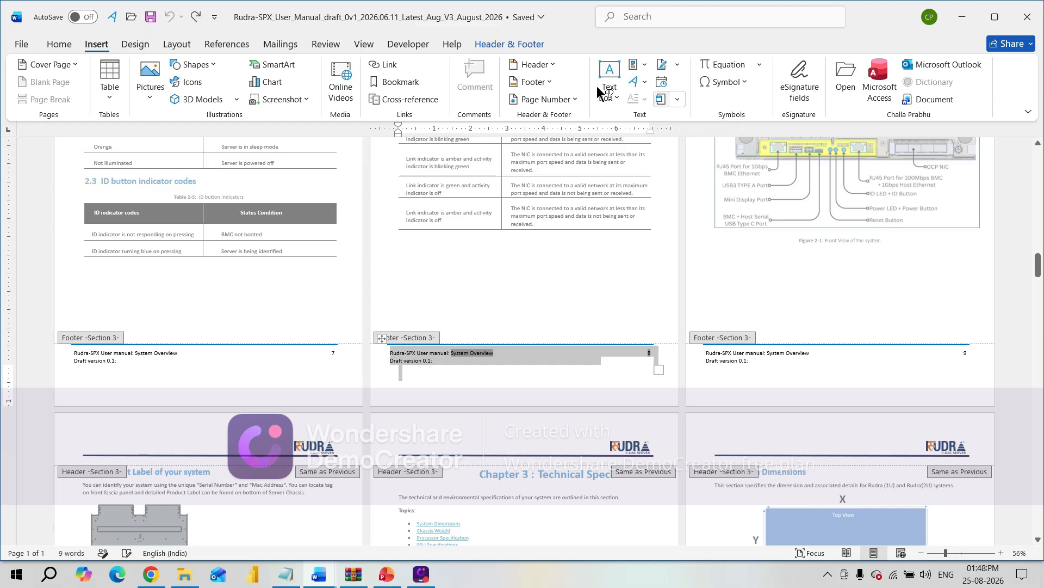
{"action": "left_click", "coordinate": [645, 63]}
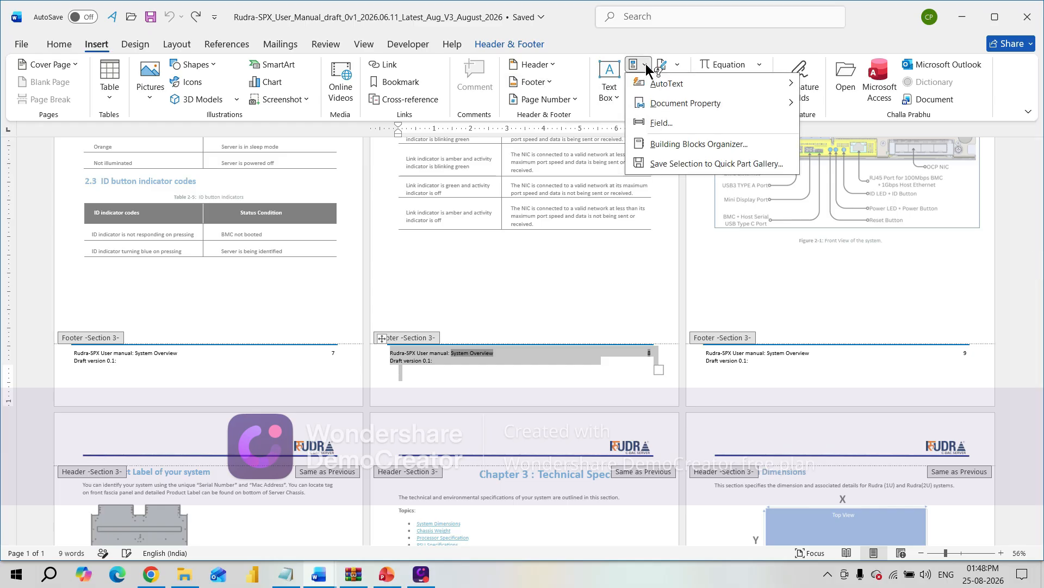
{"action": "left_click", "coordinate": [717, 144]}
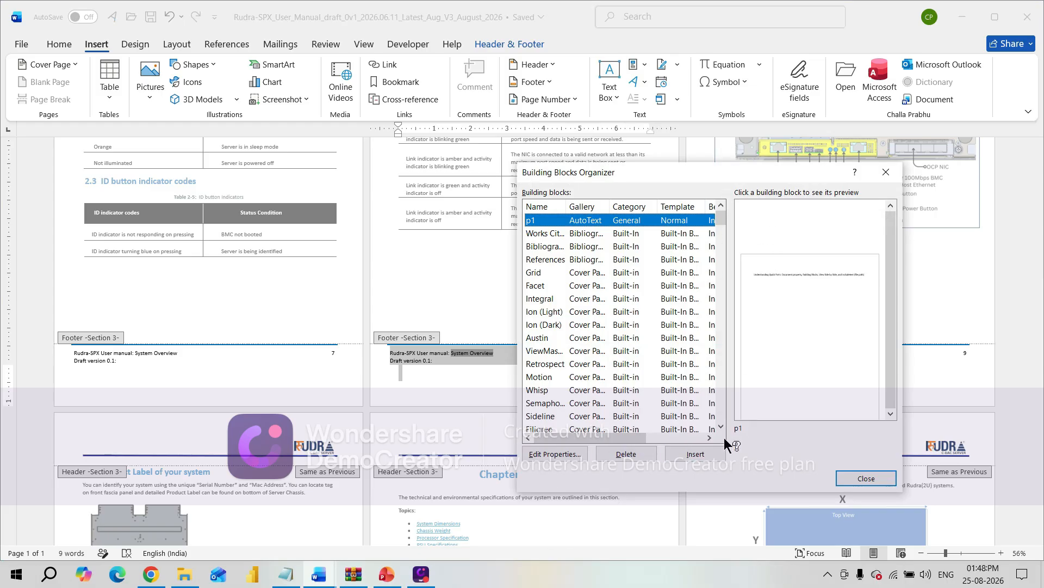
{"action": "left_click_drag", "start_coordinate": [713, 171], "coordinate": [300, 164]}
{"action": "left_click", "coordinate": [483, 164]}
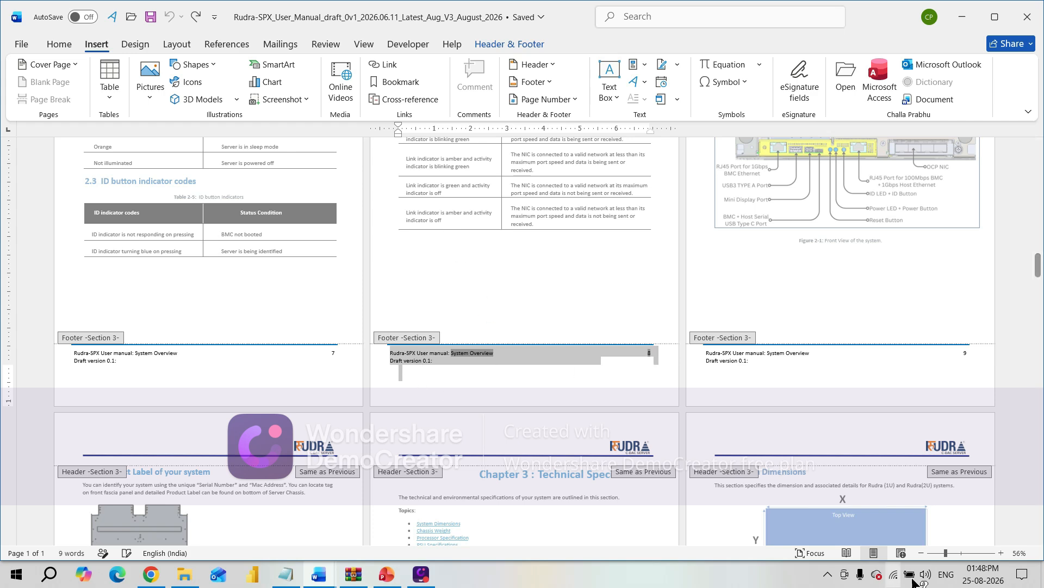
{"action": "double_click", "coordinate": [581, 293]}
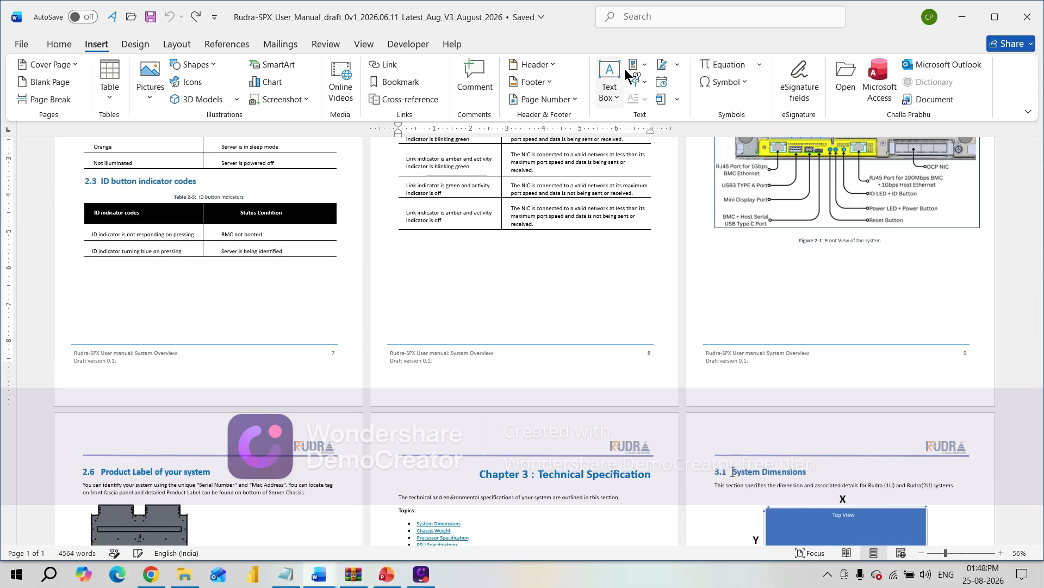
{"action": "left_click", "coordinate": [641, 64]}
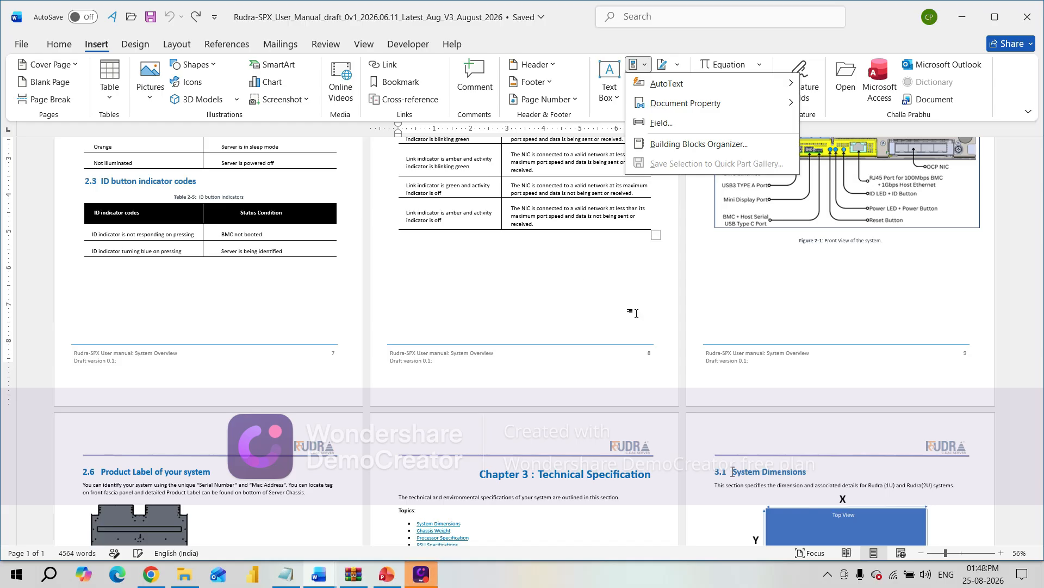
{"action": "left_click", "coordinate": [499, 359]}
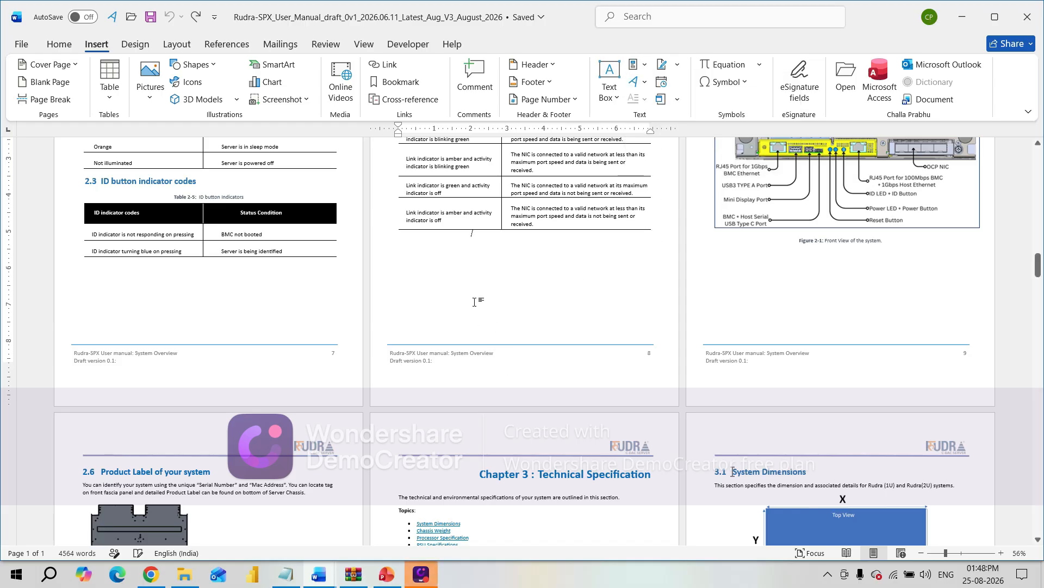
Step: Select the entire content of the page 8 footer and start saving the selection to the Quick Part Gallery as a building block
{"action": "double_click", "coordinate": [498, 355]}
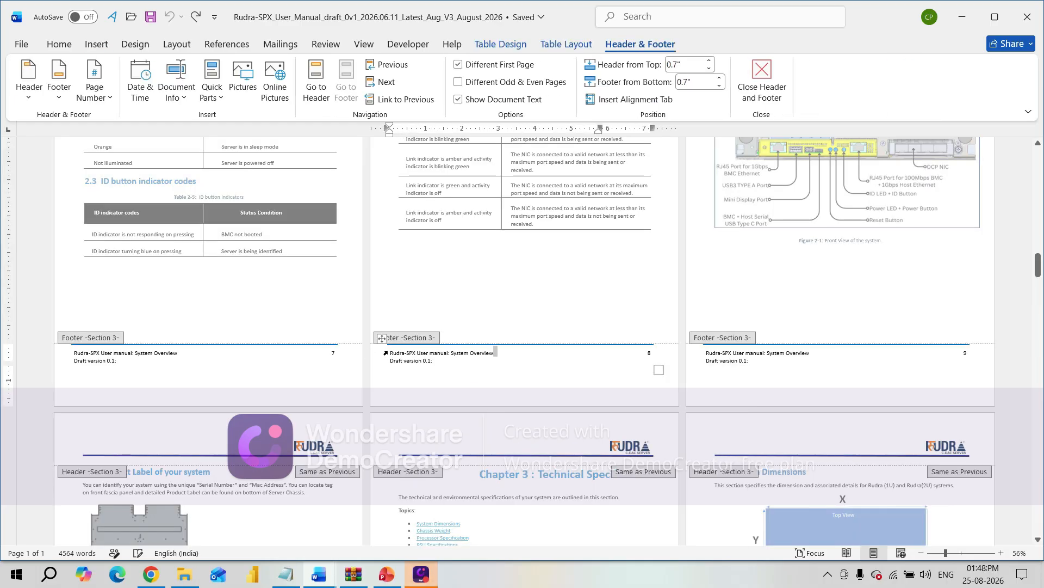
{"action": "left_click", "coordinate": [390, 368]}
{"action": "left_click_drag", "start_coordinate": [391, 369], "coordinate": [656, 363]}
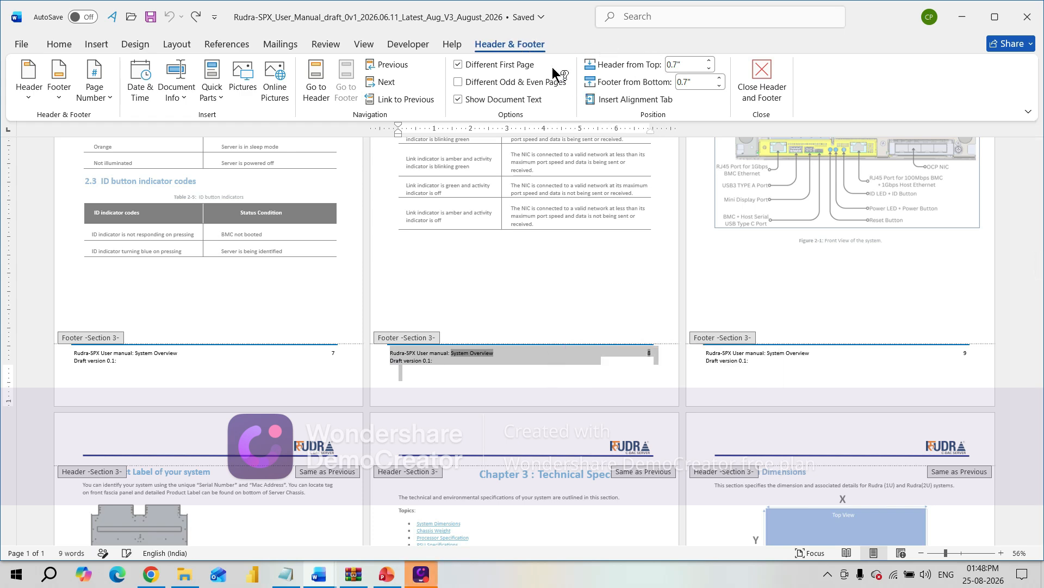
{"action": "left_click", "coordinate": [94, 43]}
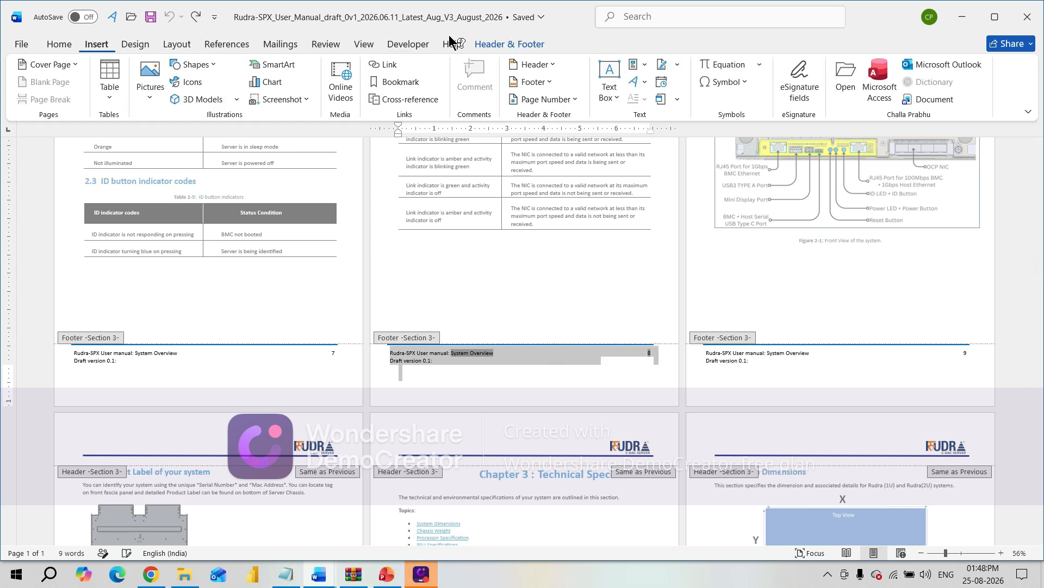
{"action": "left_click", "coordinate": [646, 64]}
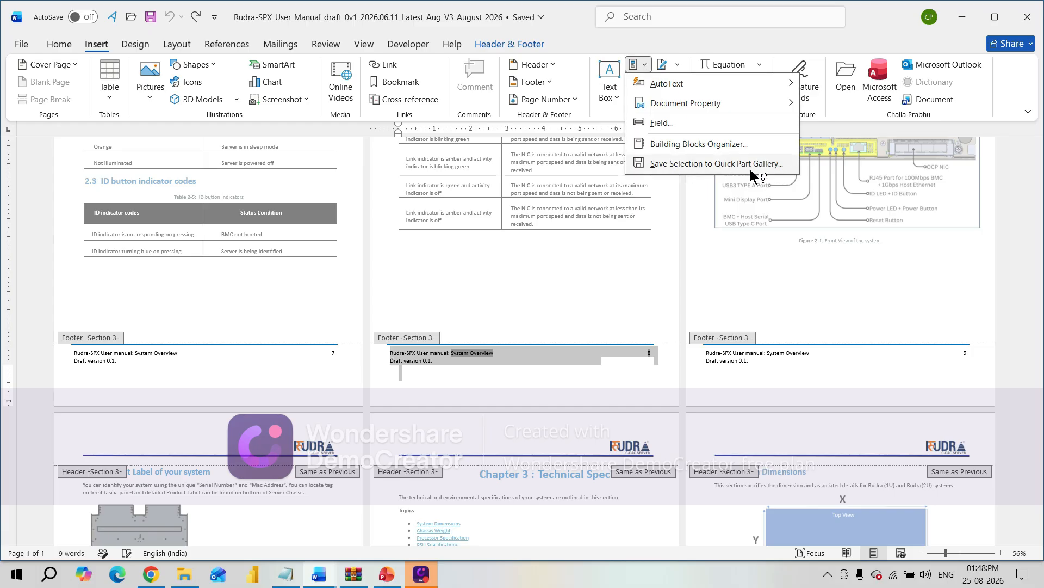
{"action": "left_click", "coordinate": [726, 161]}
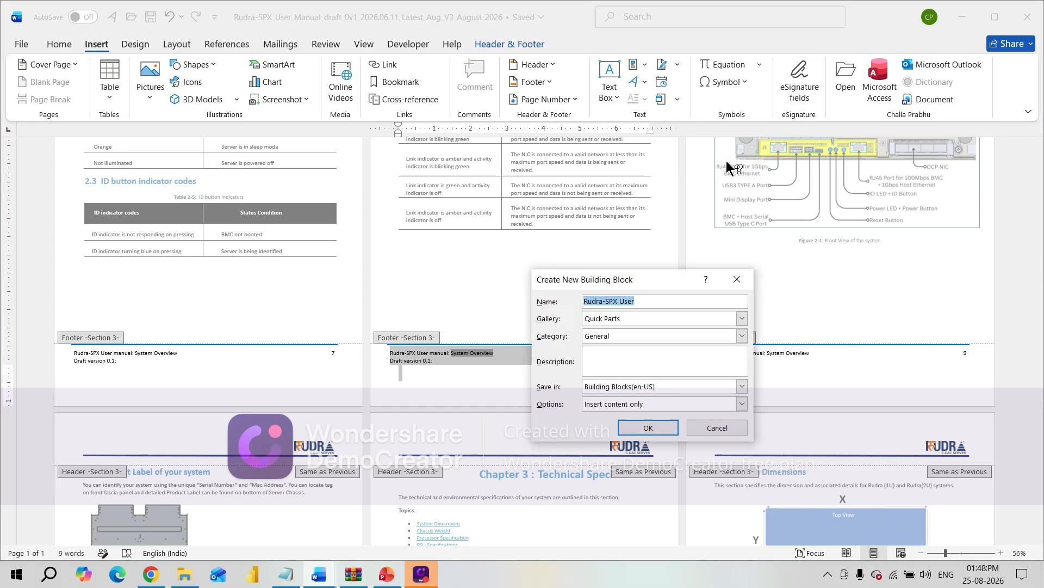
{"action": "left_click_drag", "start_coordinate": [651, 280], "coordinate": [419, 260]}
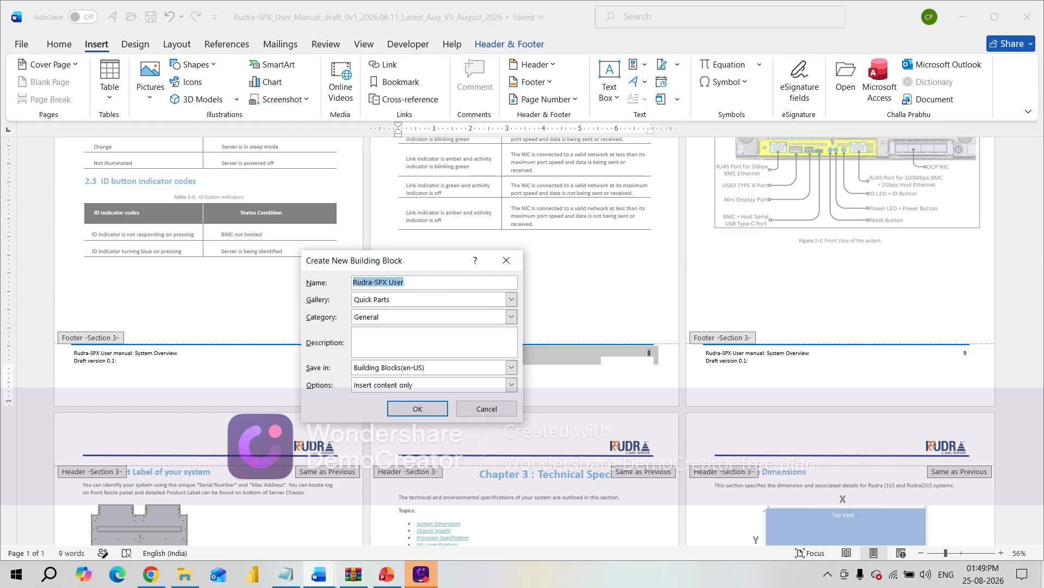
Step: Name the building block "demo" followed by the presenter's name, assign it to the Footers gallery with the Built-in category, and create it
{"action": "type", "text": "demo"}
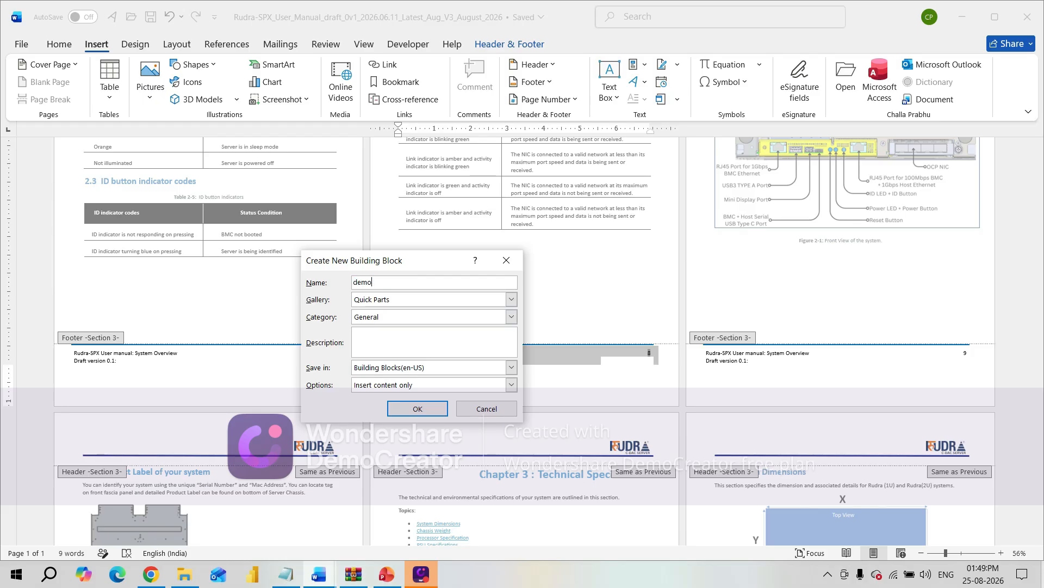
{"action": "type", "text": "prabhu"}
{"action": "left_click", "coordinate": [511, 300]}
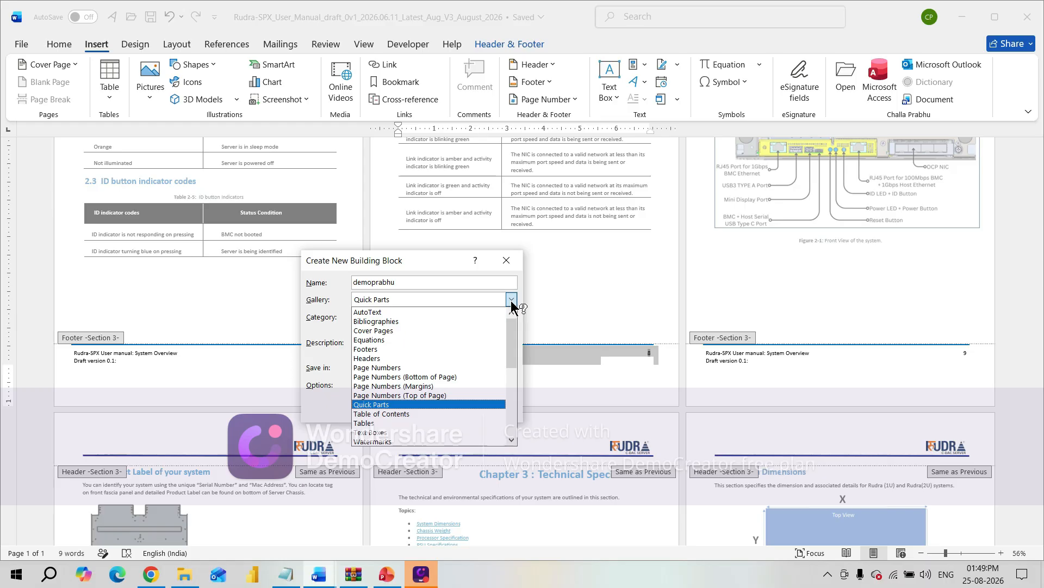
{"action": "left_click", "coordinate": [387, 349]}
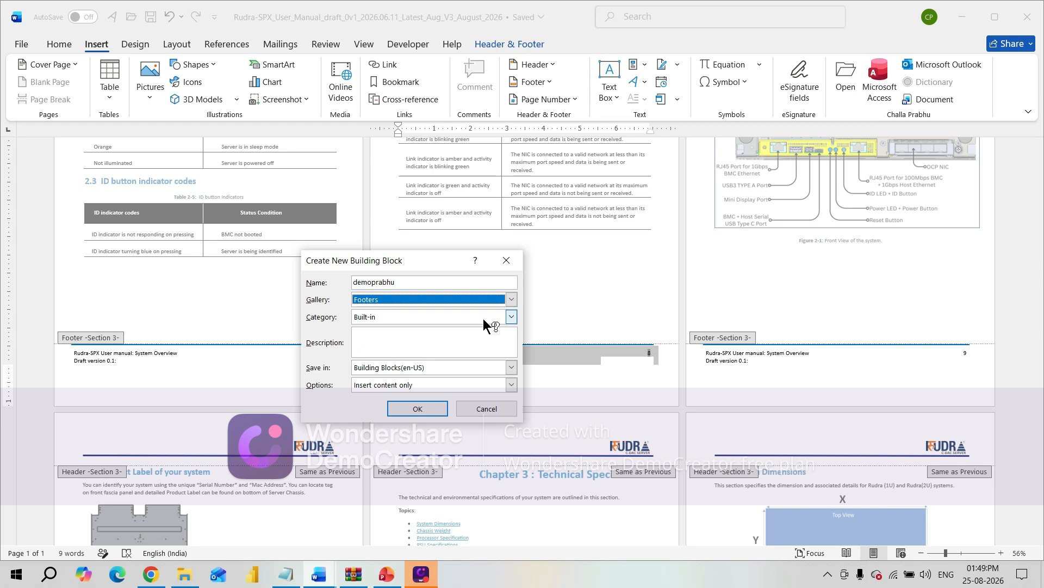
{"action": "left_click", "coordinate": [514, 318]}
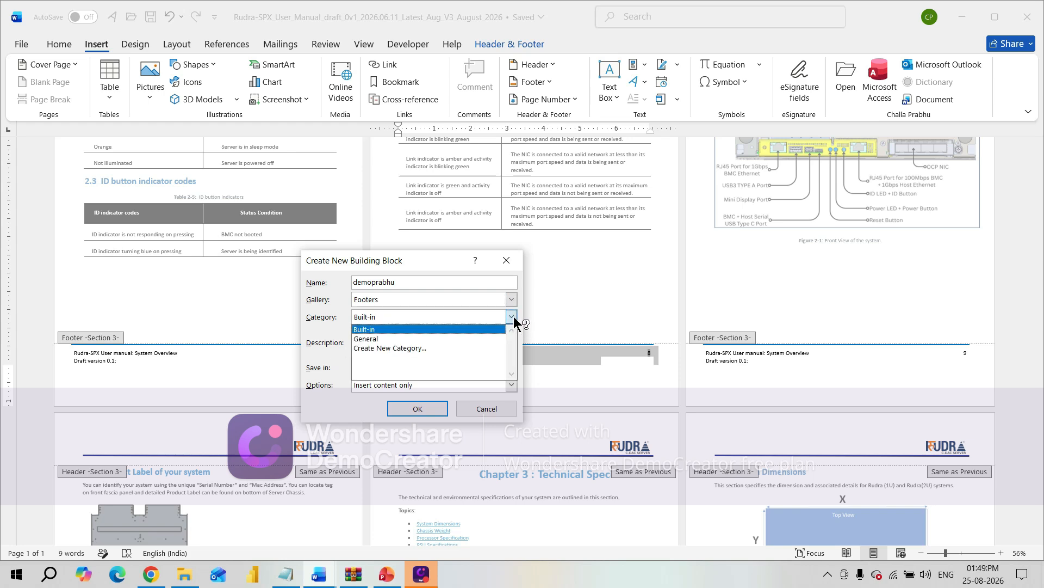
{"action": "left_click", "coordinate": [514, 315]}
{"action": "left_click", "coordinate": [512, 300]}
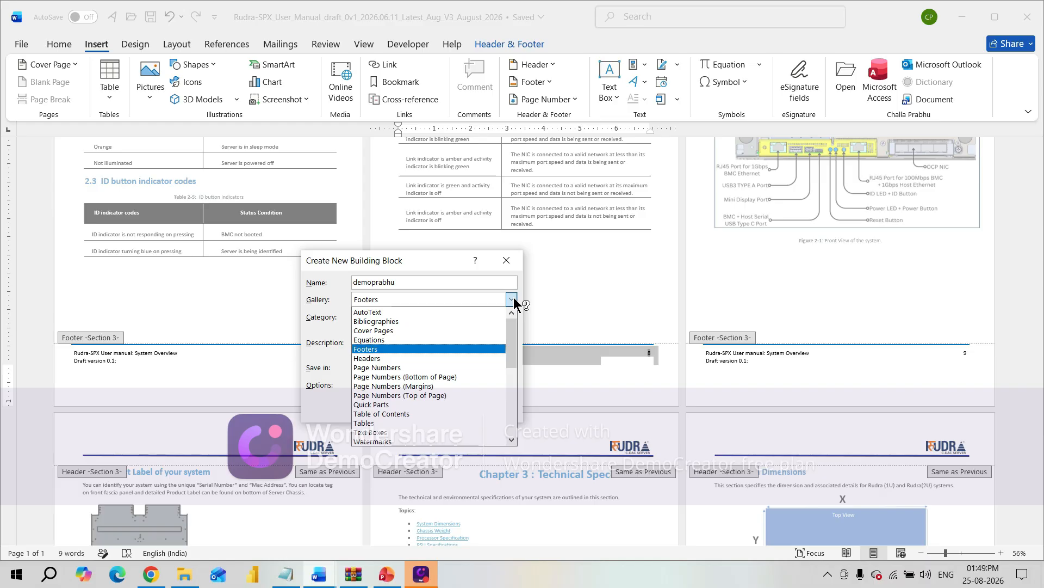
{"action": "left_click", "coordinate": [513, 298]}
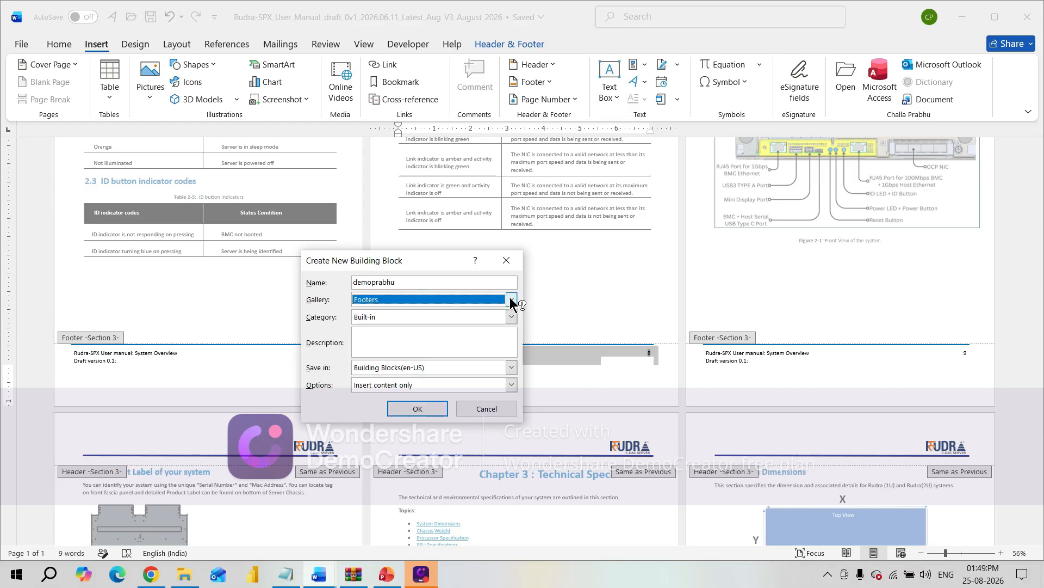
{"action": "left_click", "coordinate": [416, 409]}
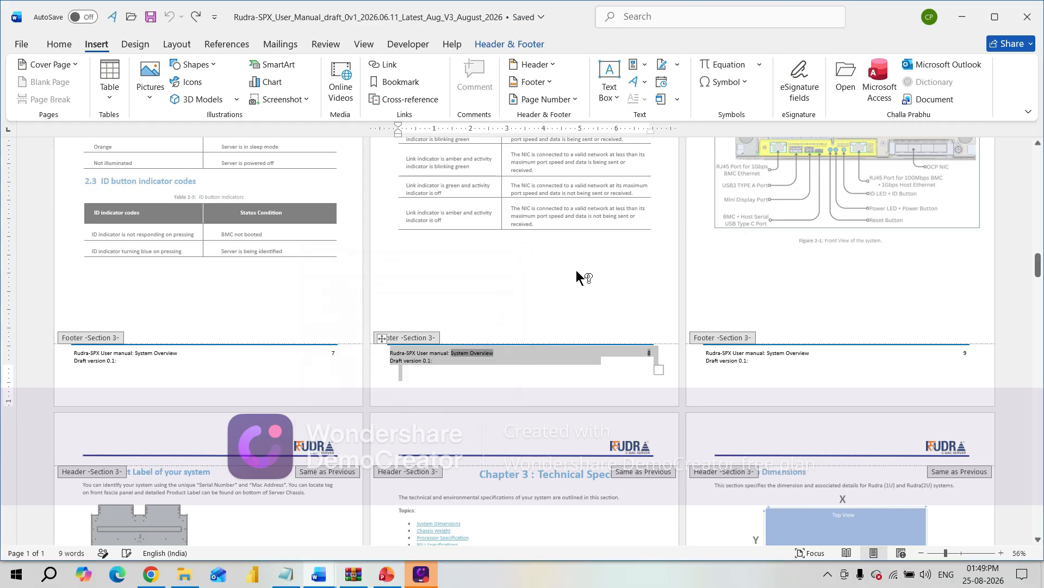
Step: Create a new blank document and show the commands for inserting content
{"action": "left_click", "coordinate": [21, 43]}
{"action": "left_click", "coordinate": [55, 104]}
{"action": "left_click", "coordinate": [171, 143]}
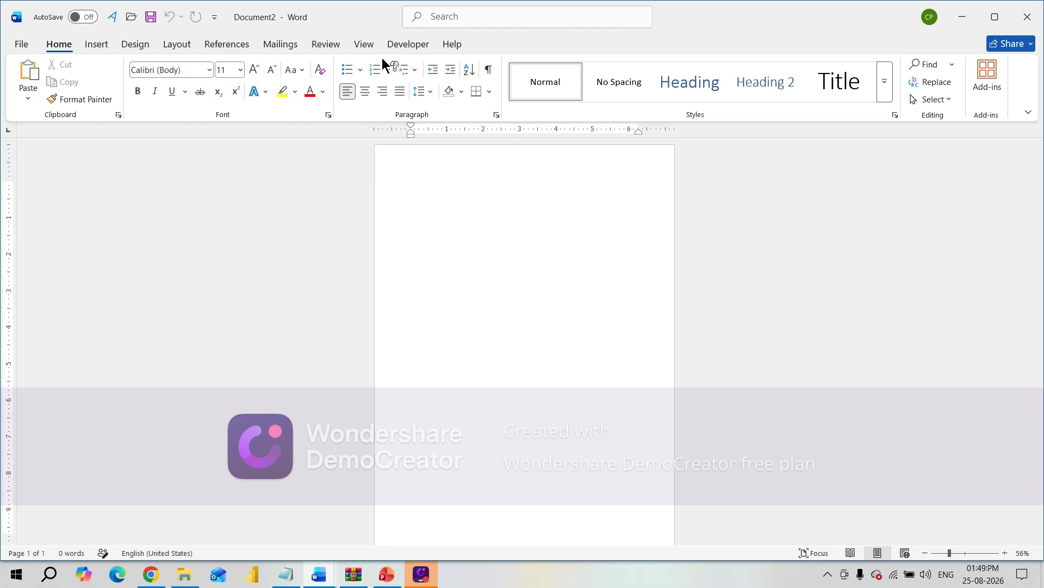
{"action": "left_click", "coordinate": [98, 43]}
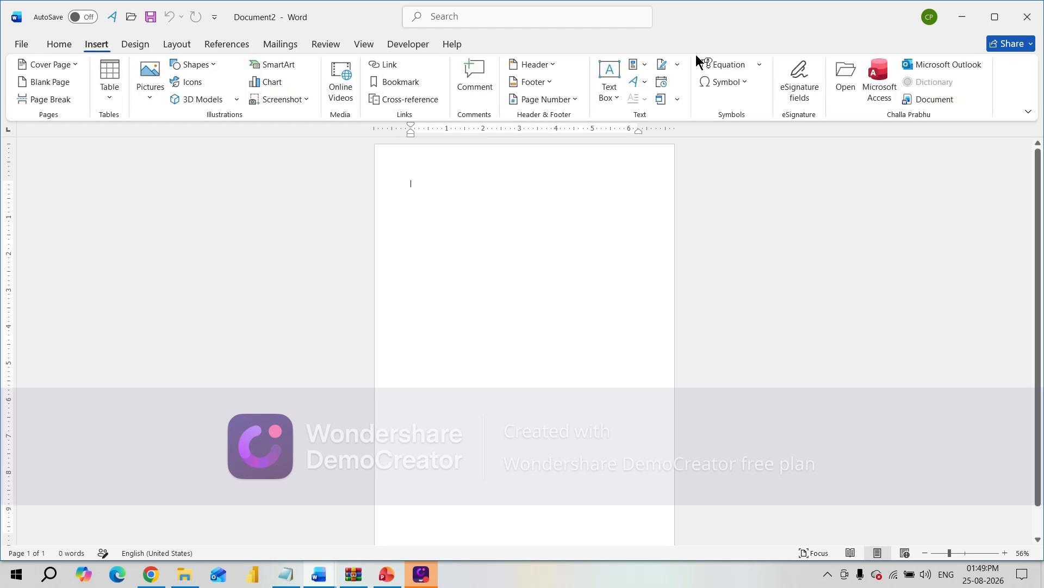
{"action": "left_click", "coordinate": [645, 64]}
{"action": "left_click", "coordinate": [673, 123]}
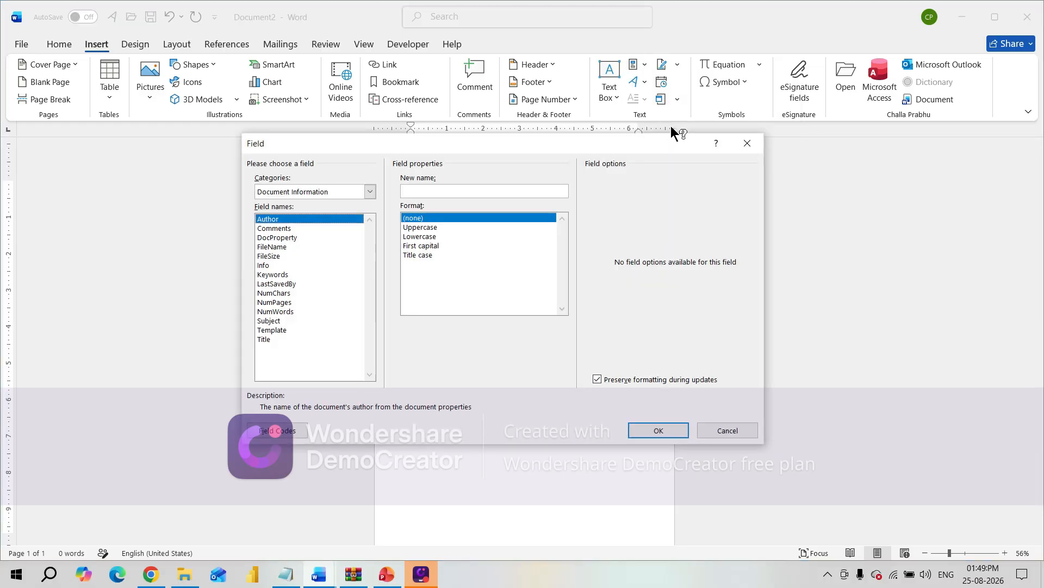
{"action": "left_click", "coordinate": [746, 142]}
Step: Open the Building Blocks Organizer in the blank document and sort the building blocks by gallery
{"action": "left_click", "coordinate": [642, 64]}
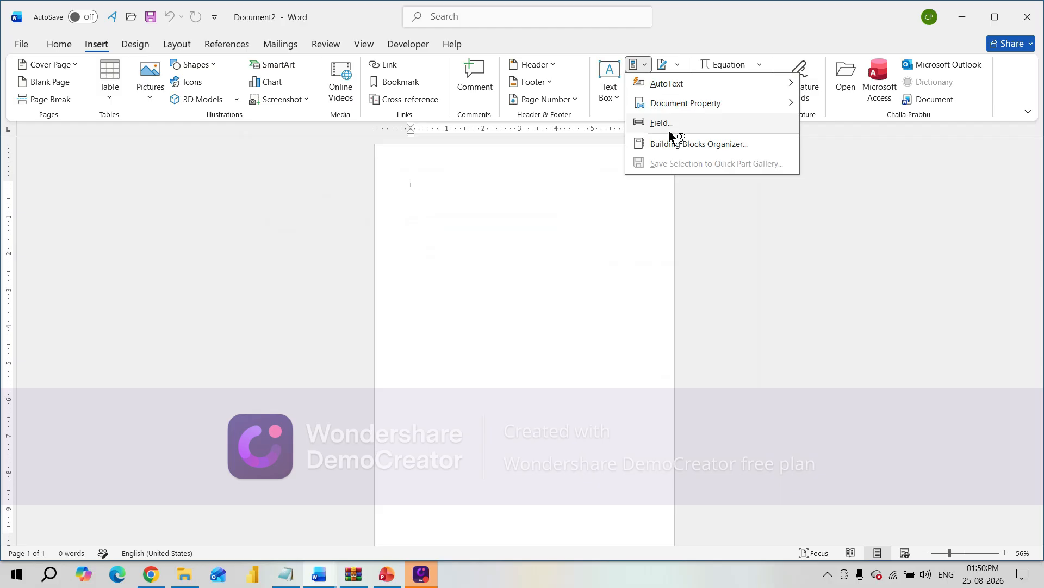
{"action": "left_click", "coordinate": [678, 144]}
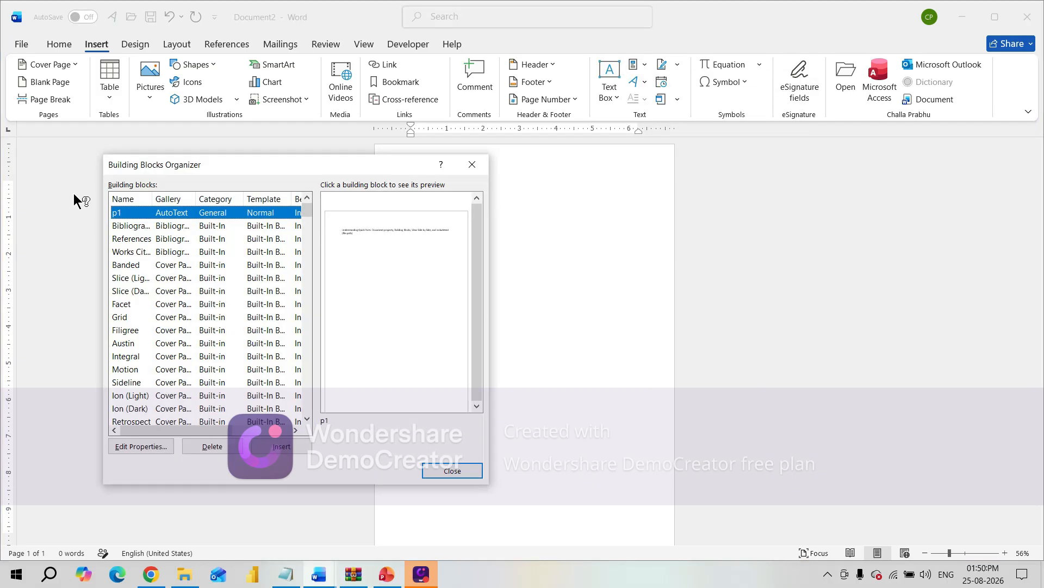
{"action": "left_click", "coordinate": [127, 199]}
{"action": "left_click", "coordinate": [166, 199]}
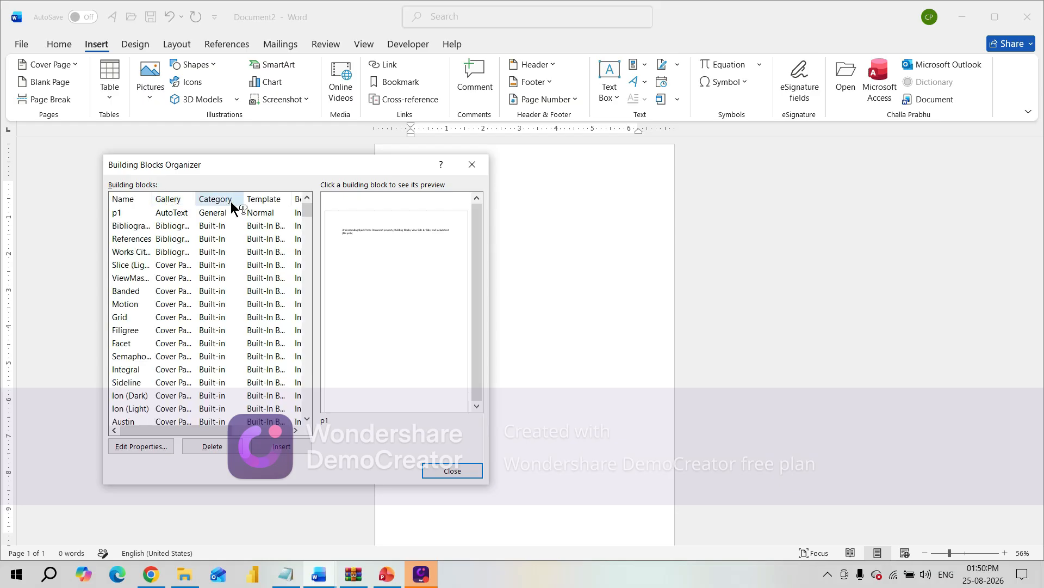
{"action": "left_click", "coordinate": [223, 197]}
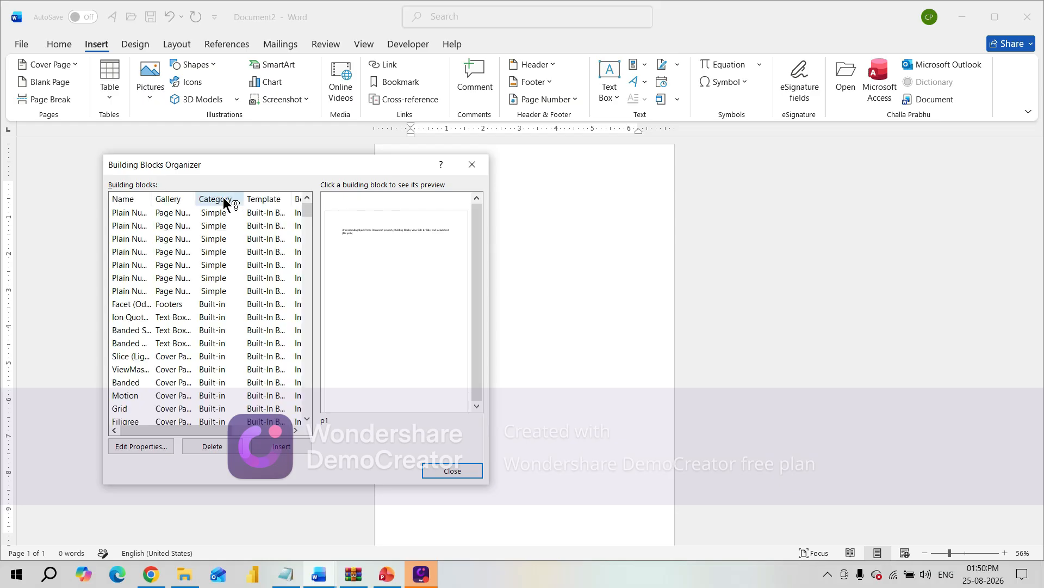
{"action": "left_click", "coordinate": [128, 200]}
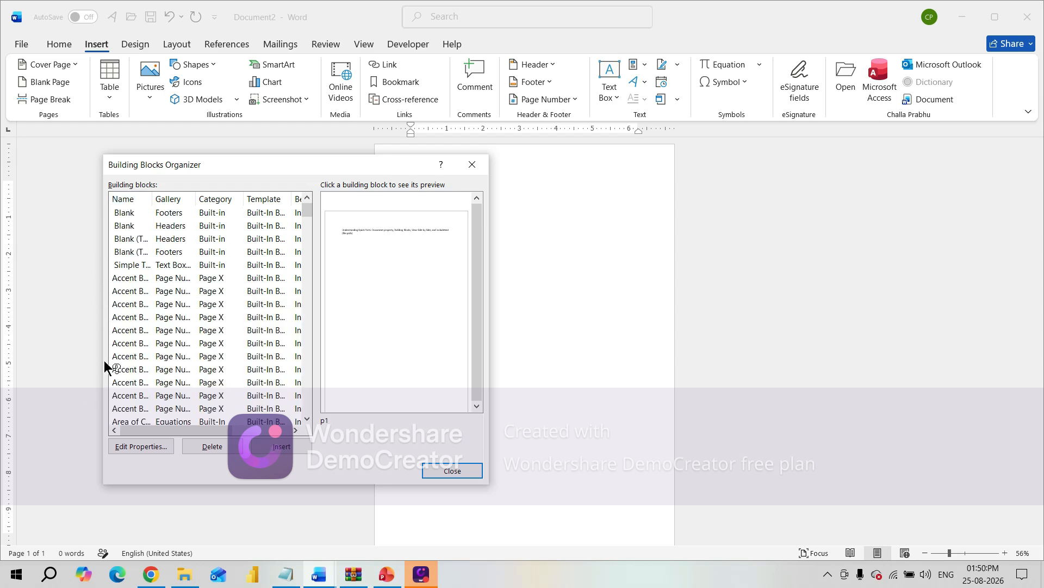
{"action": "left_click", "coordinate": [168, 198]}
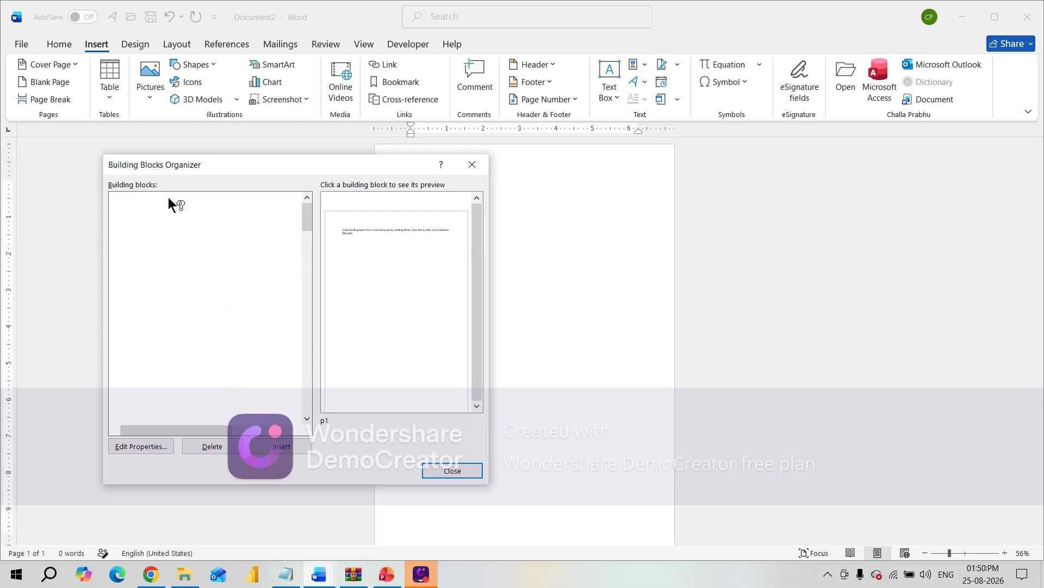
Step: Widen the organizer's Name column and insert the custom demo footer from the Footers gallery into the blank document
{"action": "left_click_drag", "start_coordinate": [307, 213], "coordinate": [305, 236]}
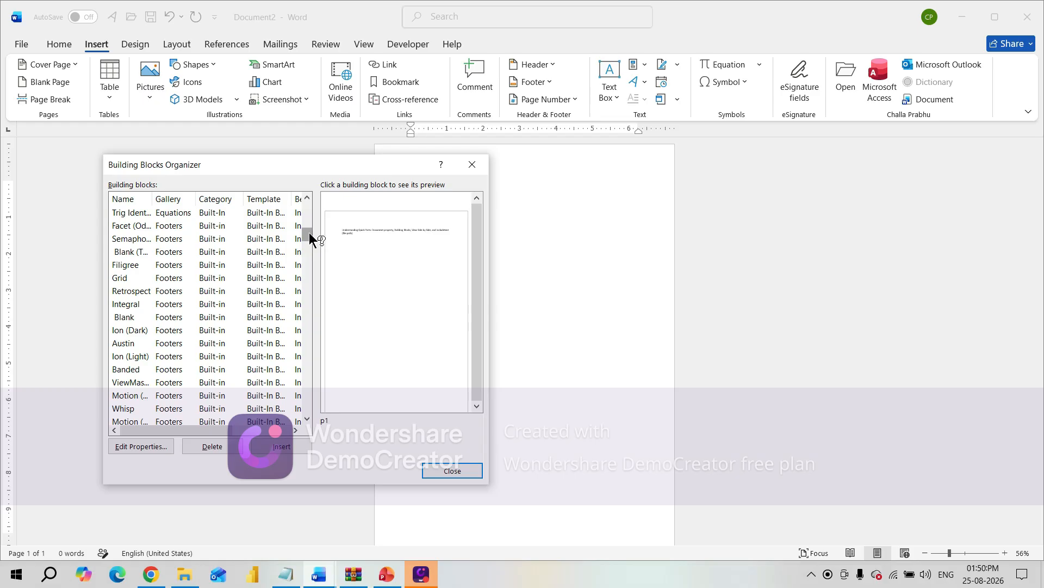
{"action": "left_click_drag", "start_coordinate": [308, 233], "coordinate": [309, 242]}
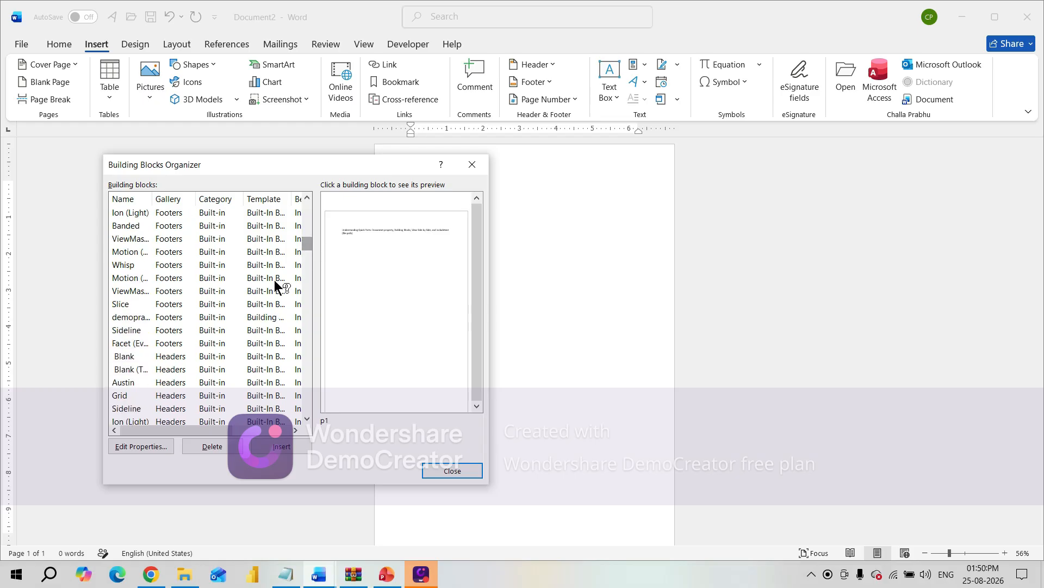
{"action": "left_click_drag", "start_coordinate": [153, 199], "coordinate": [183, 213]}
{"action": "left_click", "coordinate": [146, 318]}
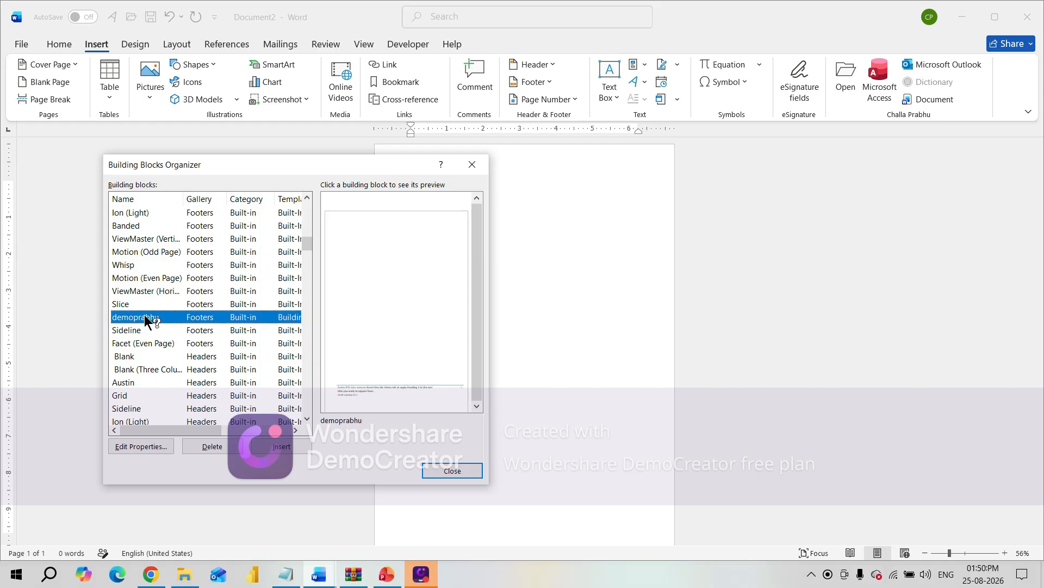
{"action": "left_click", "coordinate": [286, 451]}
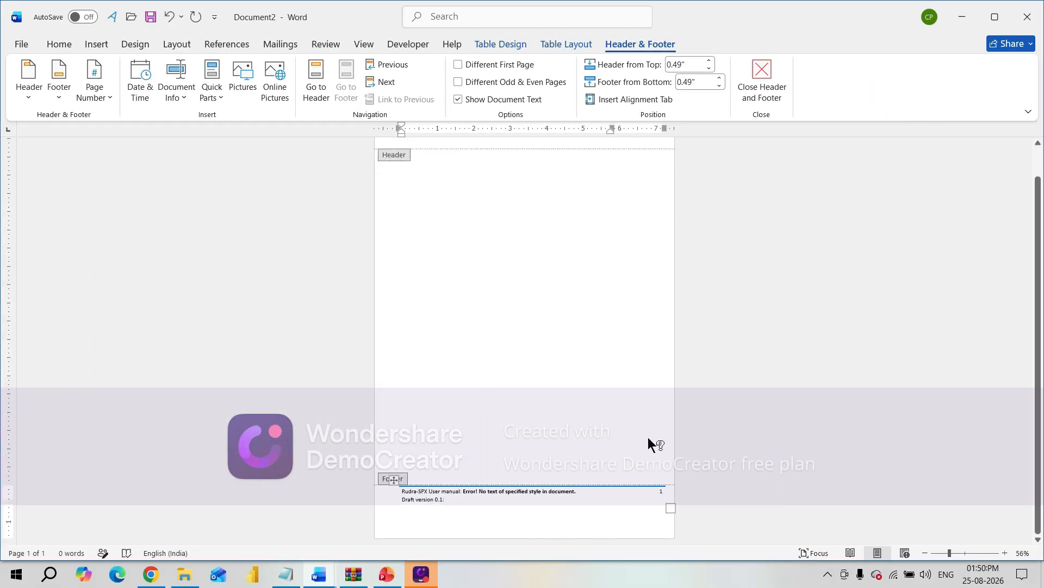
{"action": "left_click", "coordinate": [971, 554]}
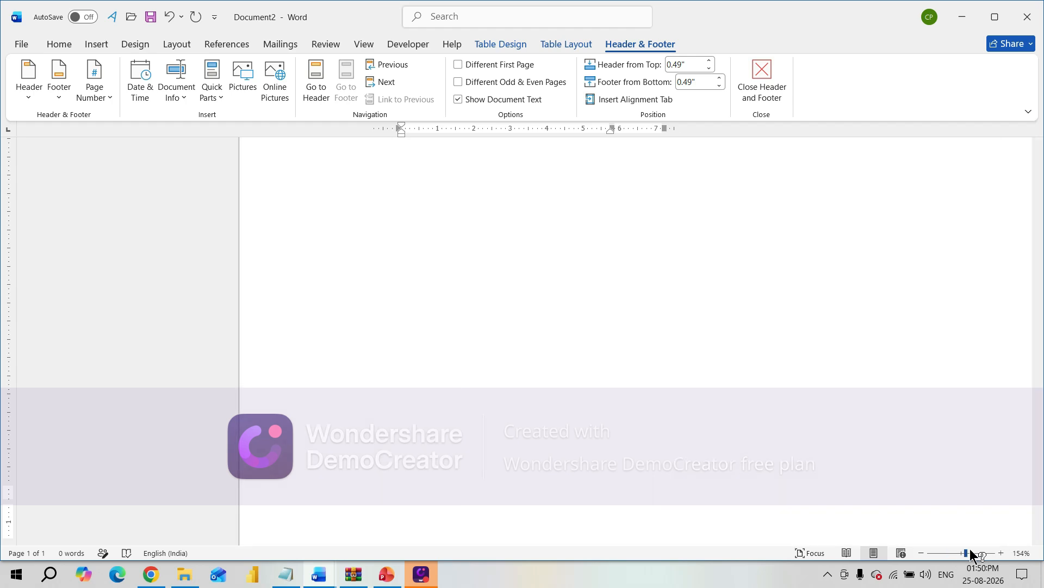
{"action": "scroll", "coordinate": [1041, 443], "scroll_direction": "down", "scroll_amount": 1}
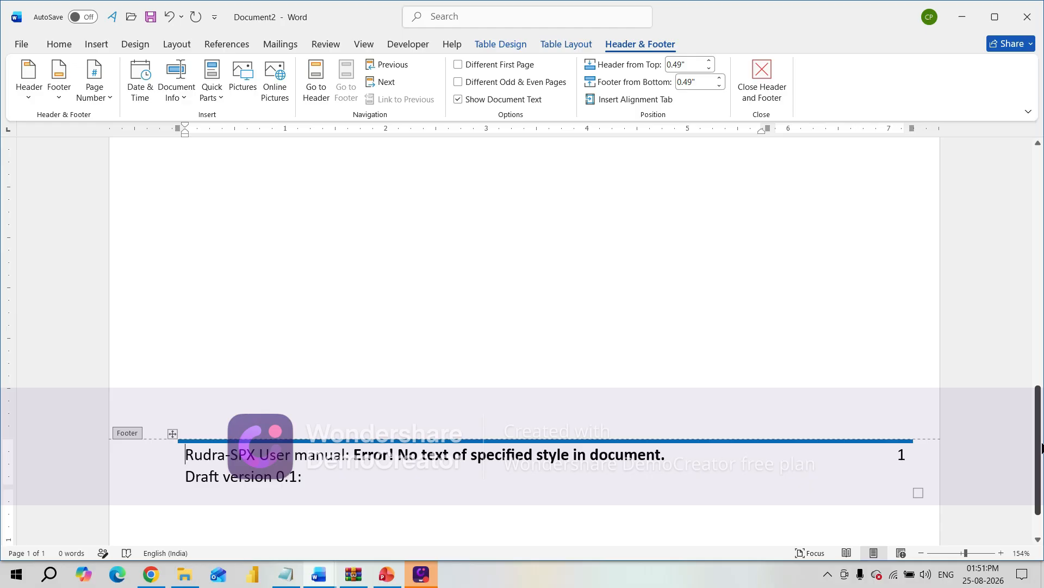
Step: Go back to the start of the document and review the available Quick Parts commands
{"action": "left_click", "coordinate": [1041, 308]}
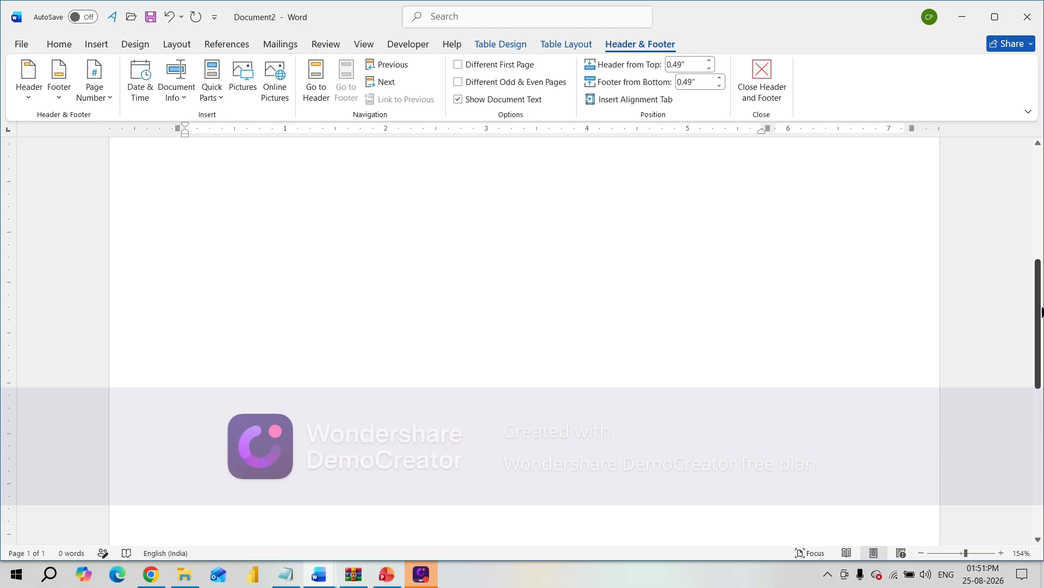
{"action": "left_click_drag", "start_coordinate": [1041, 310], "coordinate": [1037, 117]}
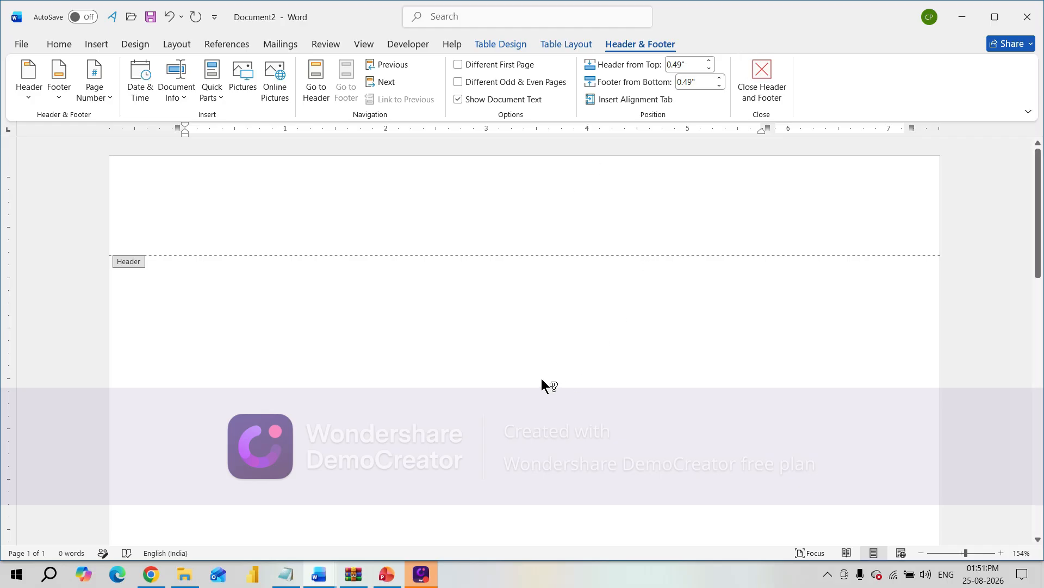
{"action": "left_click", "coordinate": [95, 44]}
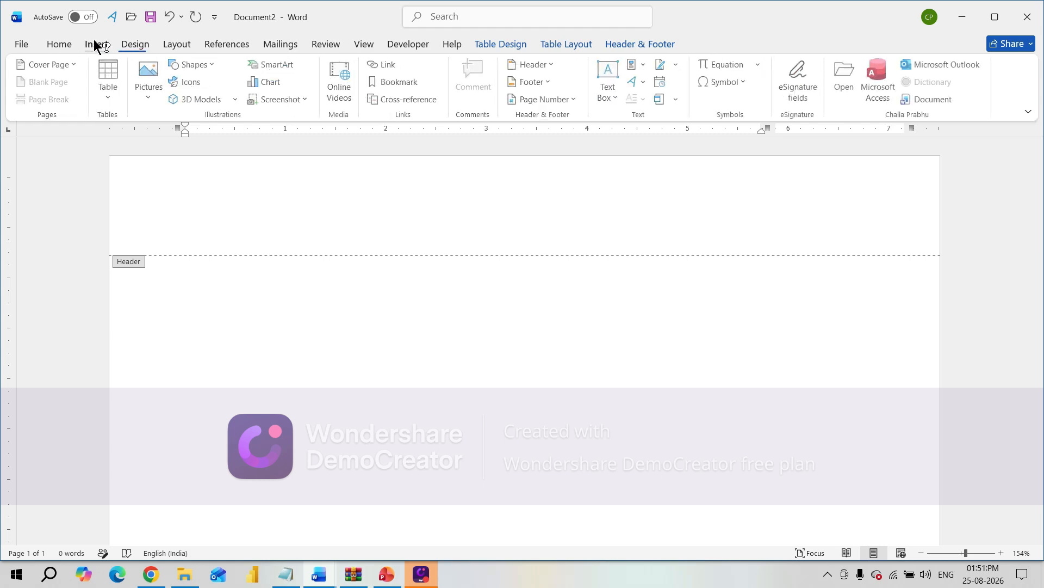
{"action": "left_click", "coordinate": [647, 64]}
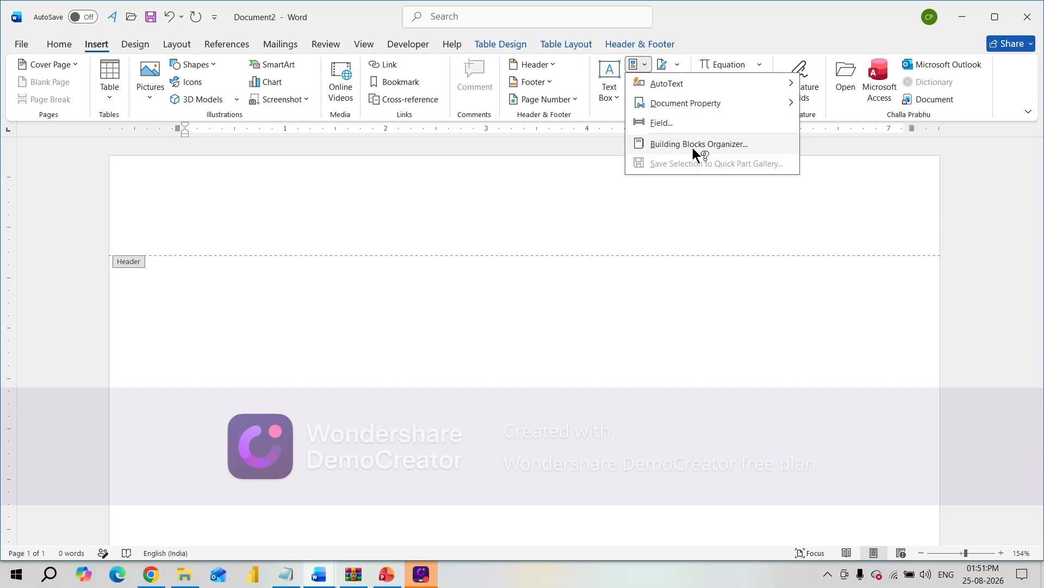
{"action": "left_click", "coordinate": [348, 384]}
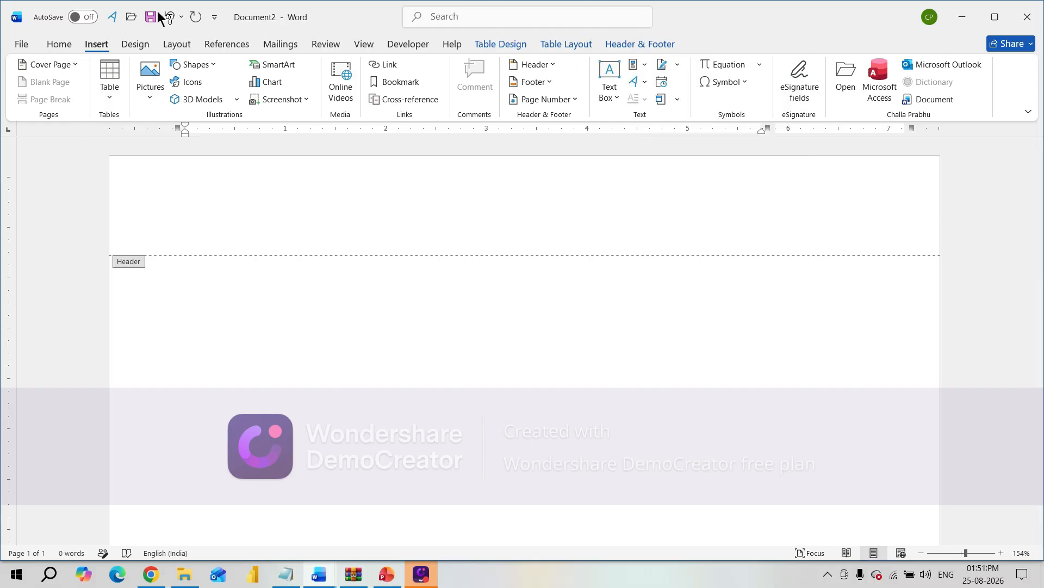
Step: Create a new blank document and enter "Demo", "Prav" and "Bshss" on separate lines
{"action": "left_click", "coordinate": [25, 47]}
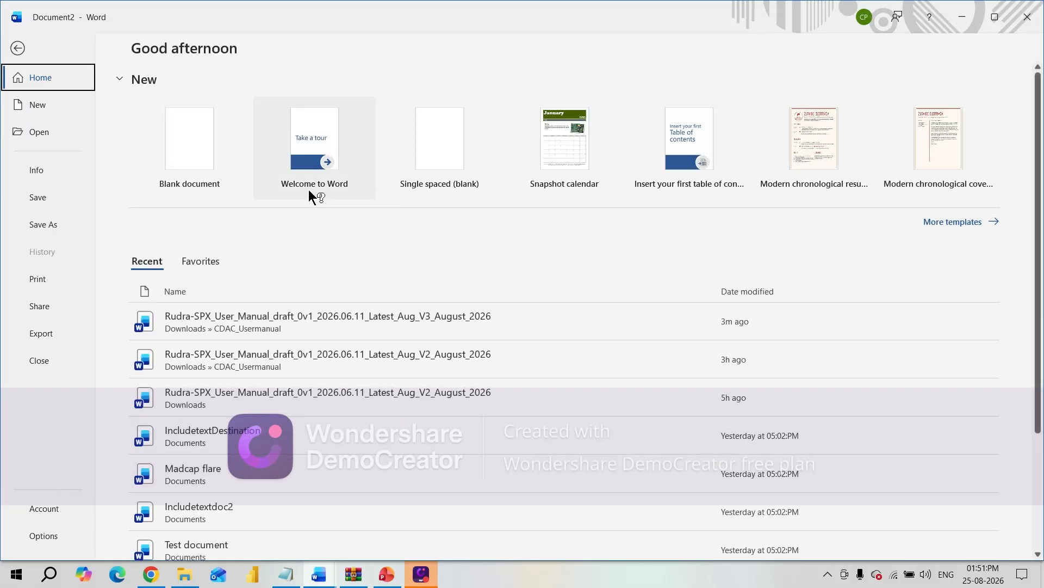
{"action": "left_click", "coordinate": [196, 162]}
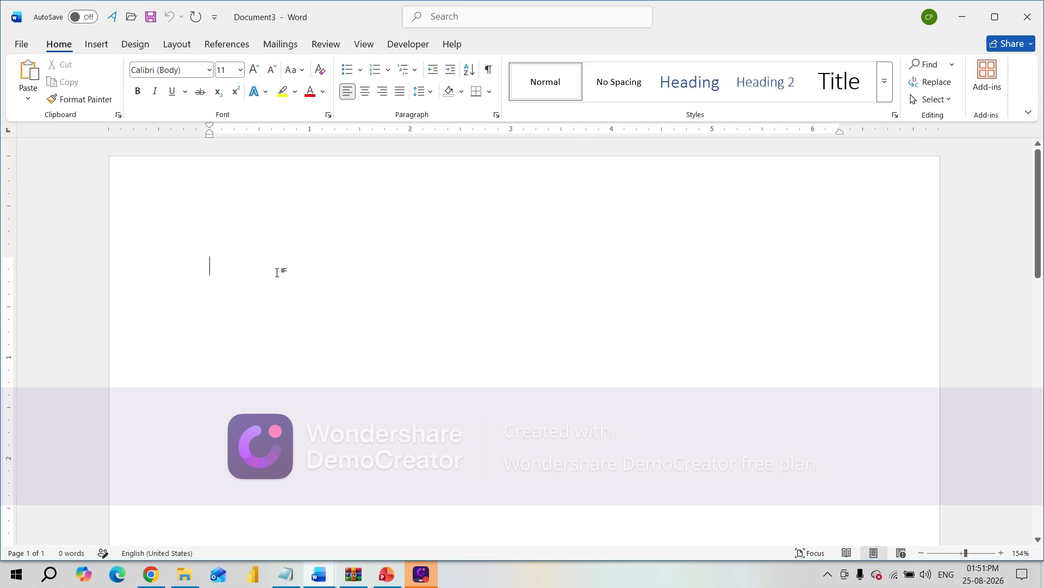
{"action": "type", "text": "demo"}
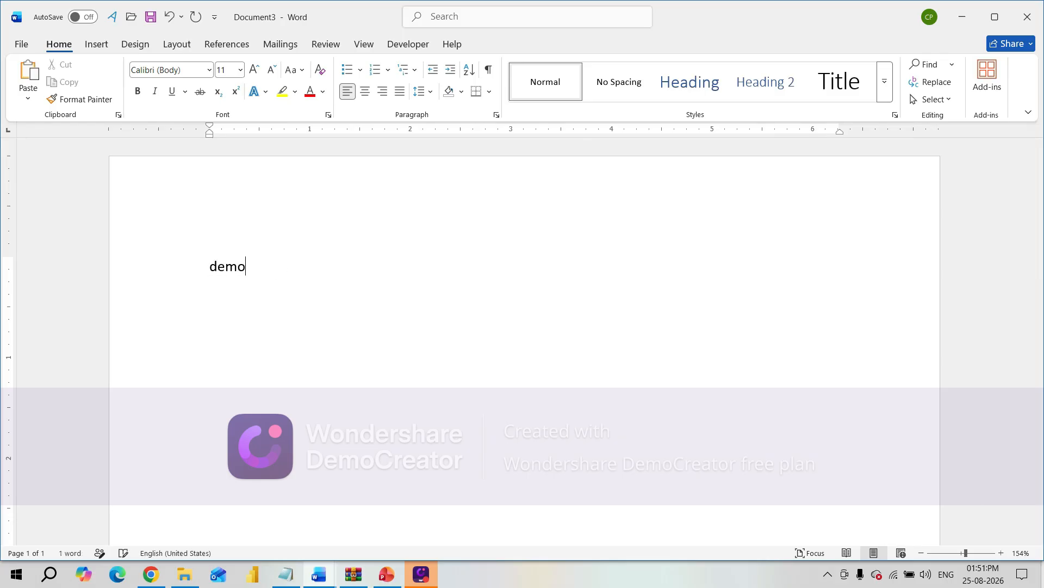
{"action": "key", "text": "Return"}
{"action": "type", "text": "prav"}
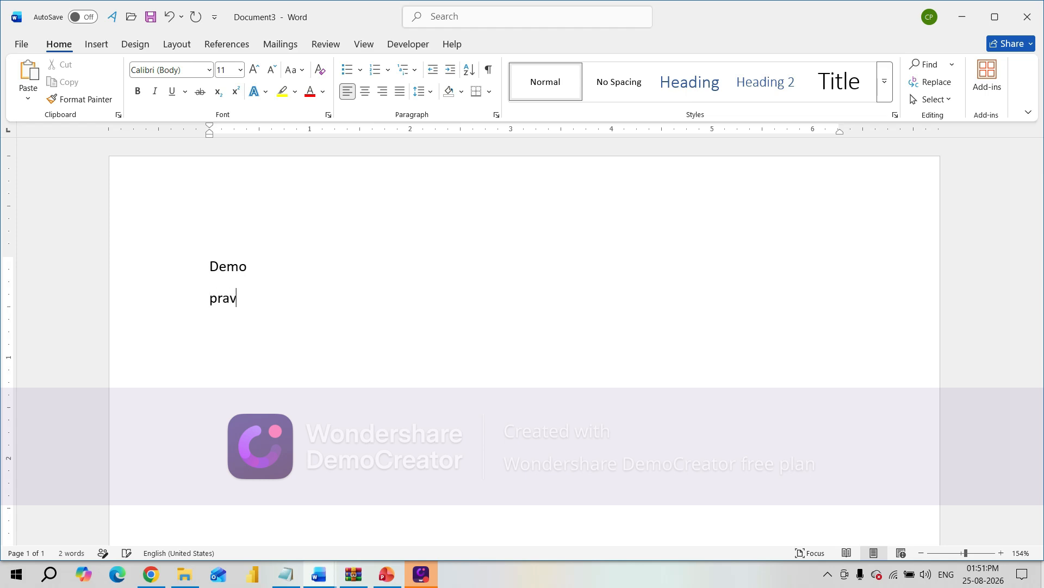
{"action": "key", "text": "Return"}
{"action": "type", "text": "bshss"}
{"action": "key", "text": "Return"}
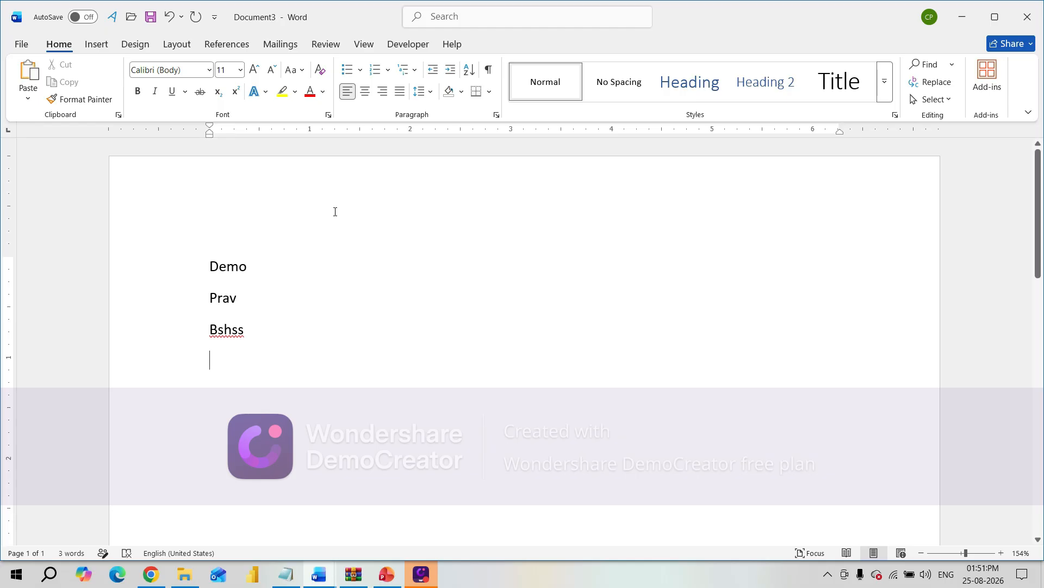
Step: Copy the words "Demo", "Prav" and "Bshss" one at a time so the Office Clipboard collects each
{"action": "left_click", "coordinate": [211, 268]}
{"action": "double_click", "coordinate": [245, 269]}
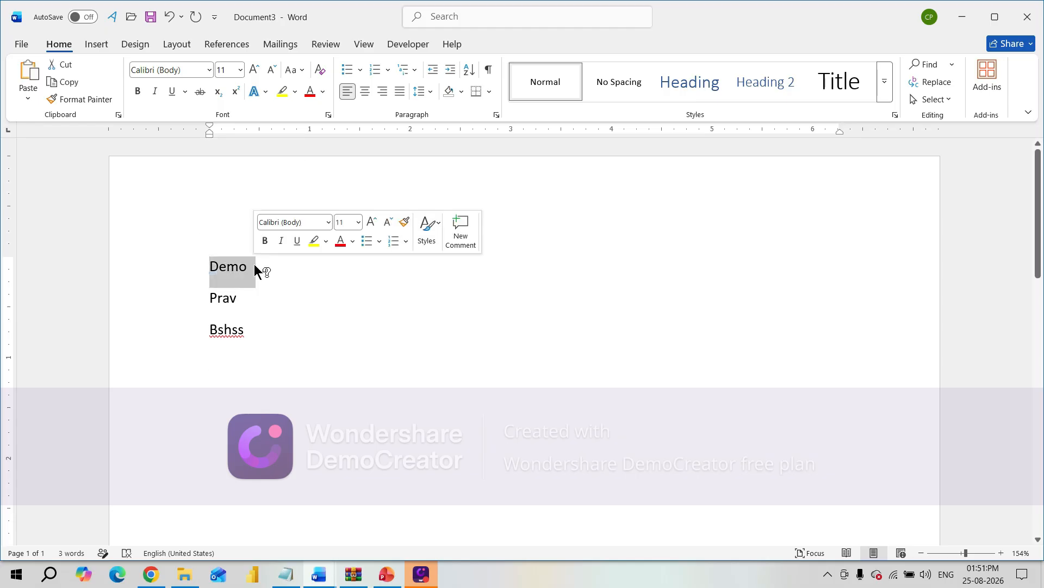
{"action": "key", "text": "ctrl+c"}
{"action": "left_click", "coordinate": [229, 297]}
{"action": "double_click", "coordinate": [228, 296]}
{"action": "key", "text": "ctrl+c"}
{"action": "double_click", "coordinate": [218, 332]}
{"action": "key", "text": "ctrl+c"}
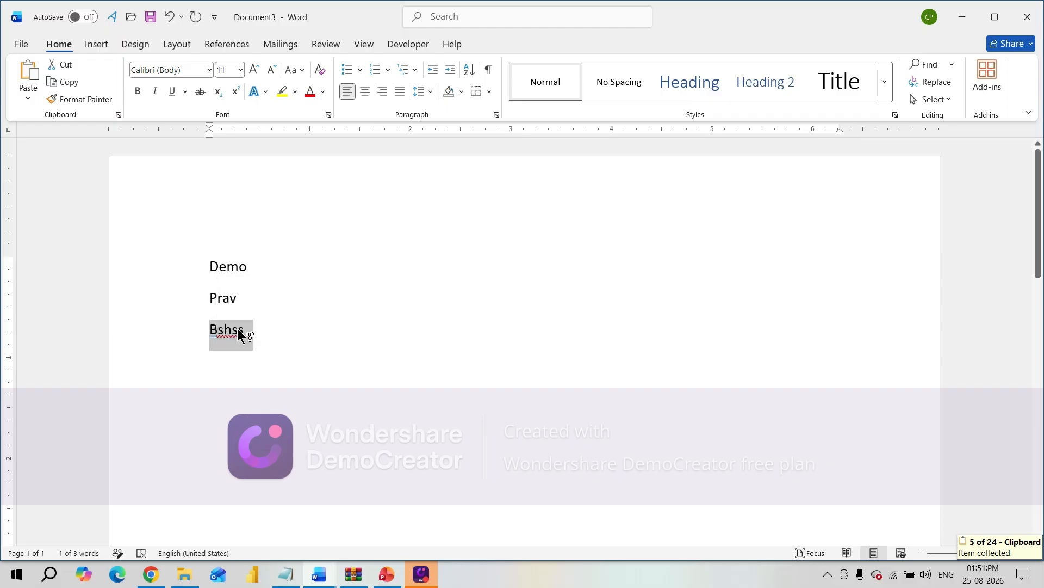
Step: Show the collected Clipboard items, paste "Prav" after the word on the second line, and add two line breaks at the document's end
{"action": "left_click", "coordinate": [463, 289]}
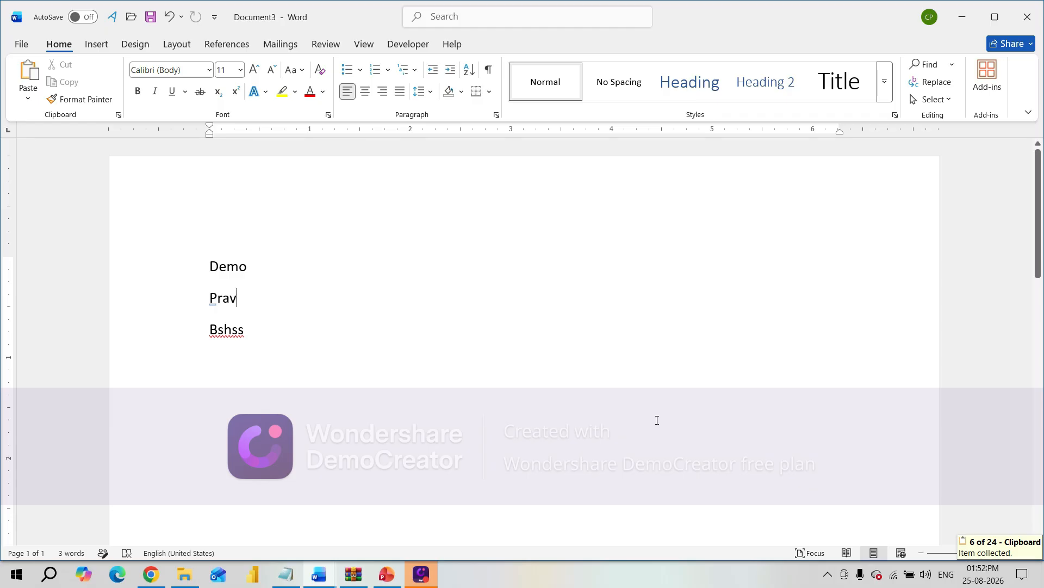
{"action": "left_click", "coordinate": [119, 116]}
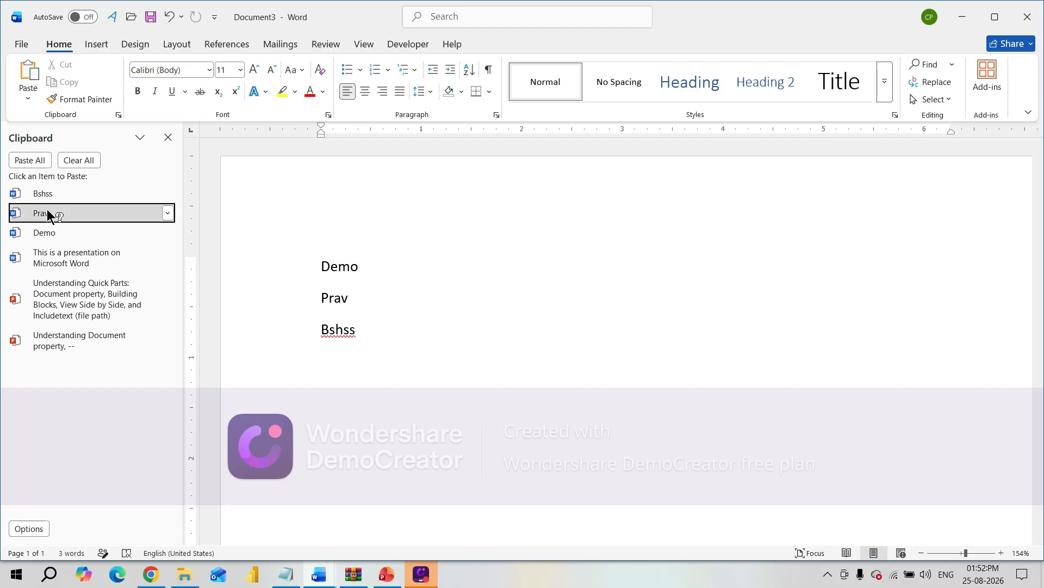
{"action": "left_click", "coordinate": [47, 210]}
{"action": "left_click", "coordinate": [391, 369]}
{"action": "key", "text": "Return"}
{"action": "key", "text": "Return"}
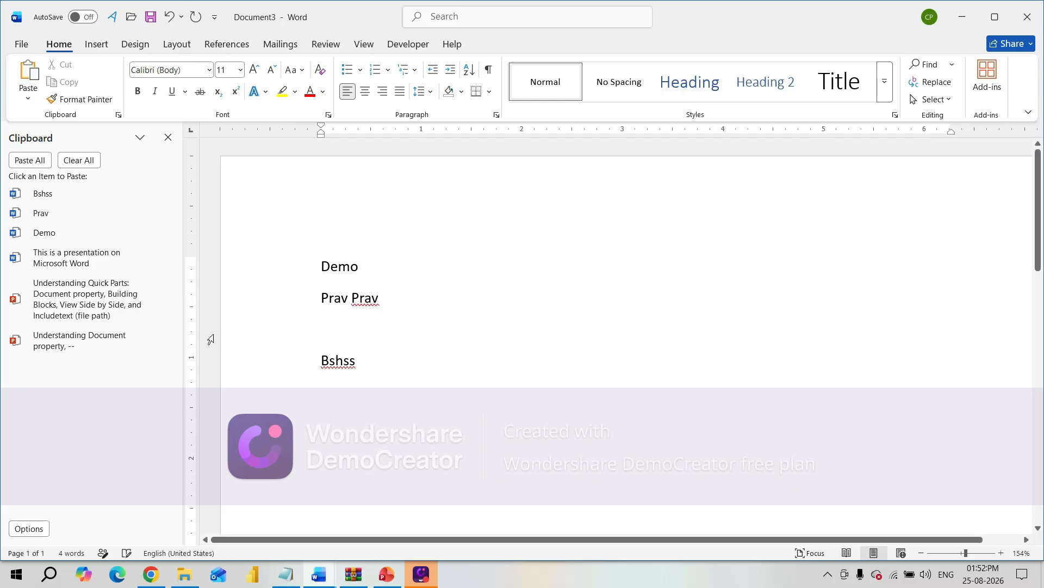
Step: Paste the Microsoft Word presentation item three times from the Clipboard, followed by "Demo" and the "Understanding Quick Parts" text, and close the Clipboard
{"action": "left_click", "coordinate": [88, 256]}
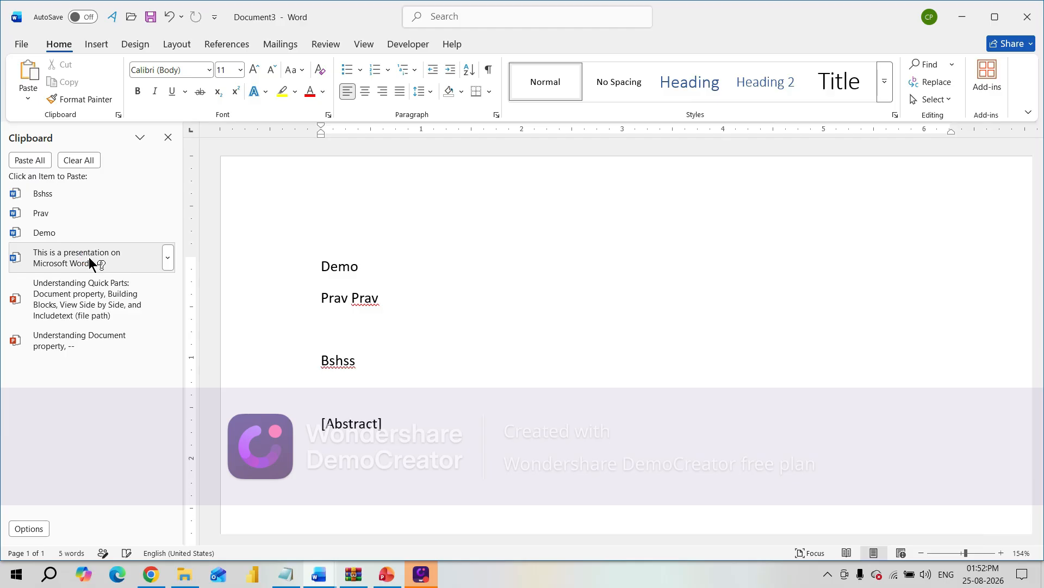
{"action": "left_click", "coordinate": [84, 248]}
{"action": "left_click", "coordinate": [84, 248]}
{"action": "left_click", "coordinate": [44, 236]}
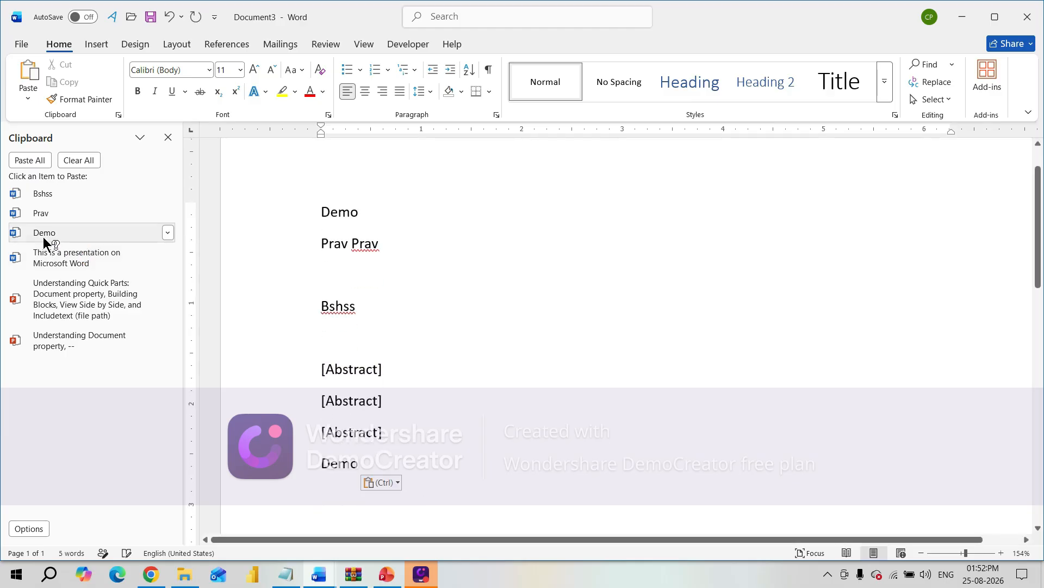
{"action": "left_click", "coordinate": [78, 304]}
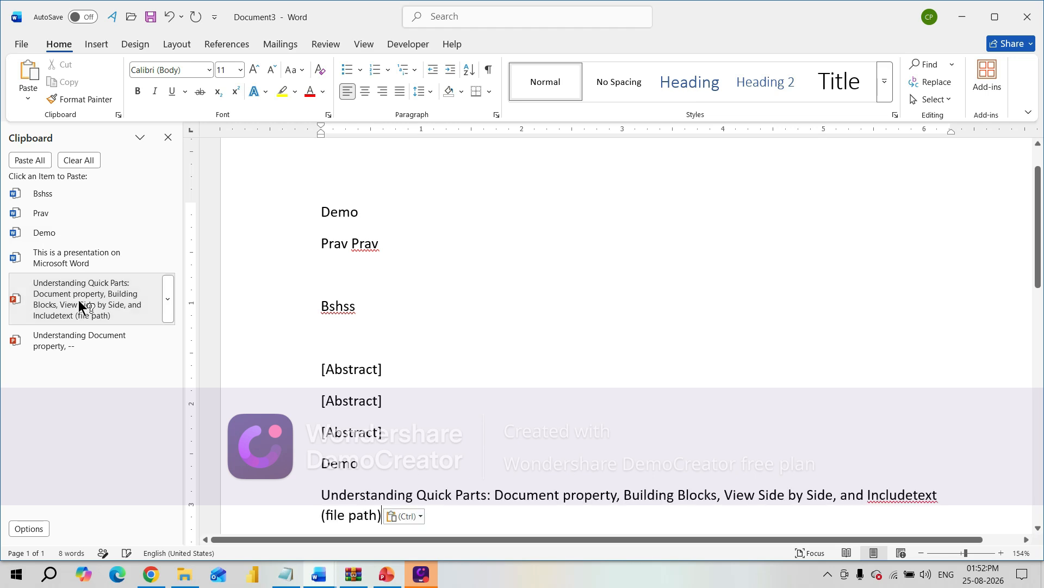
{"action": "left_click", "coordinate": [168, 137]}
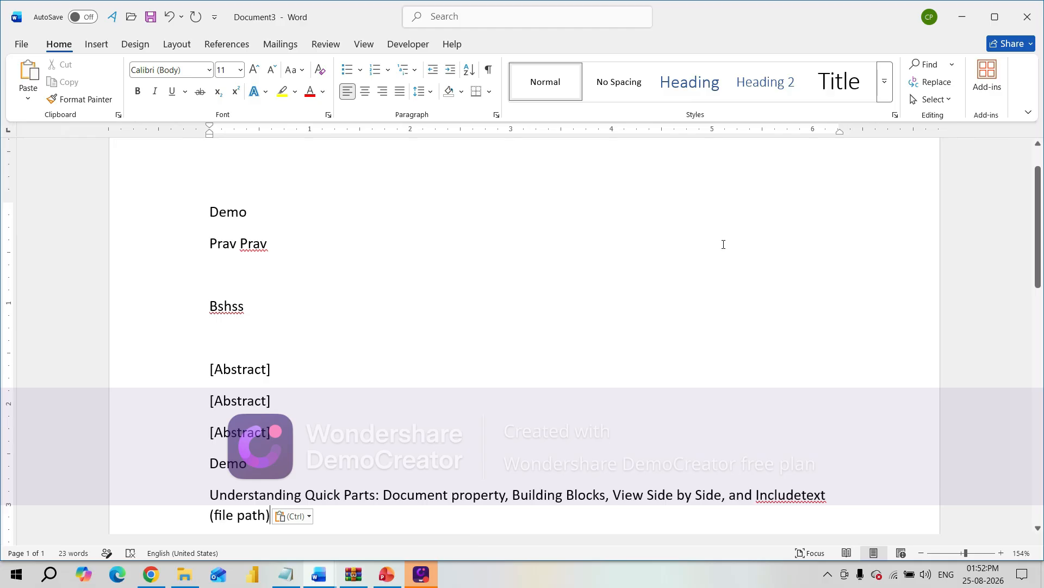
Step: Review the Quick Parts commands for AutoText, document properties and fields without inserting anything
{"action": "left_click", "coordinate": [94, 44]}
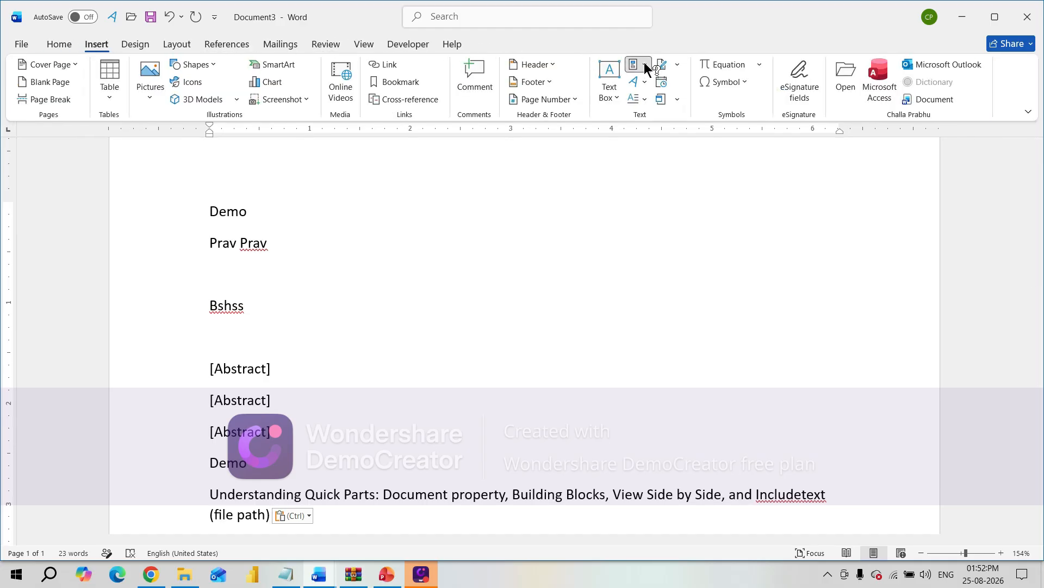
{"action": "left_click", "coordinate": [644, 62]}
{"action": "mouse_move", "coordinate": [685, 87]}
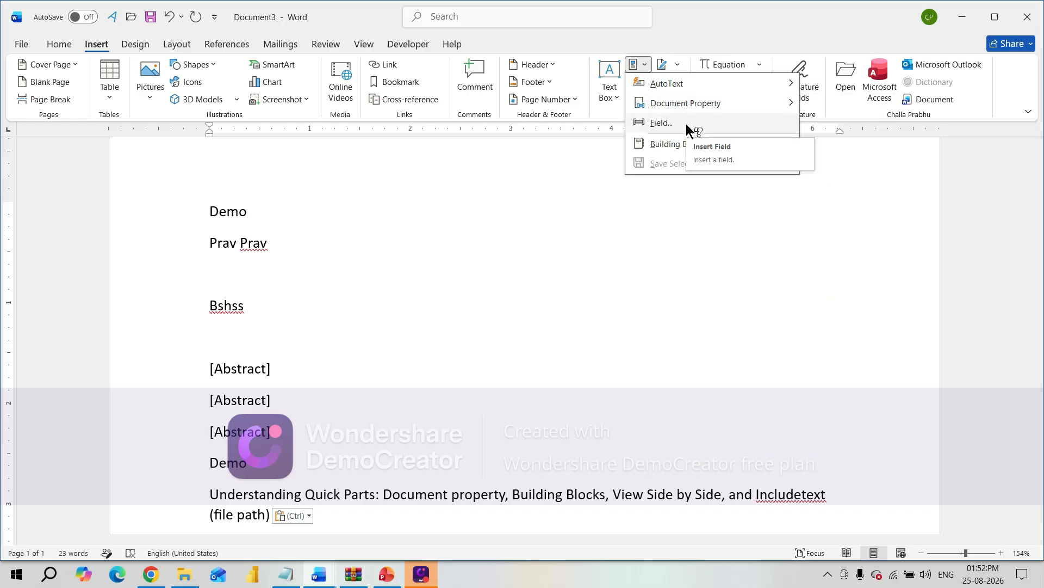
{"action": "left_click", "coordinate": [651, 280]}
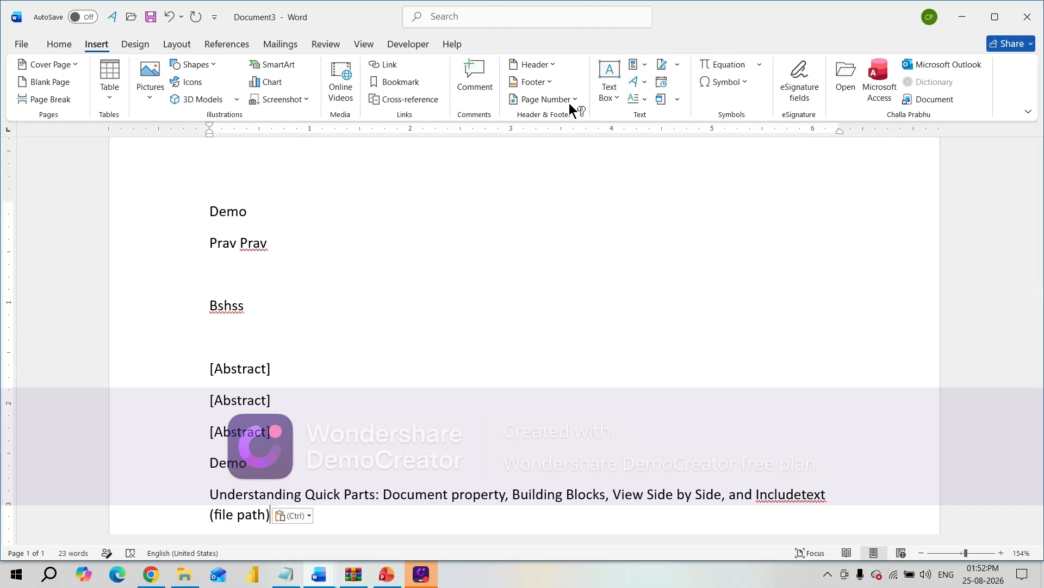
Step: Show the list of styles and review the Style Pane Options without changing them
{"action": "left_click", "coordinate": [59, 42]}
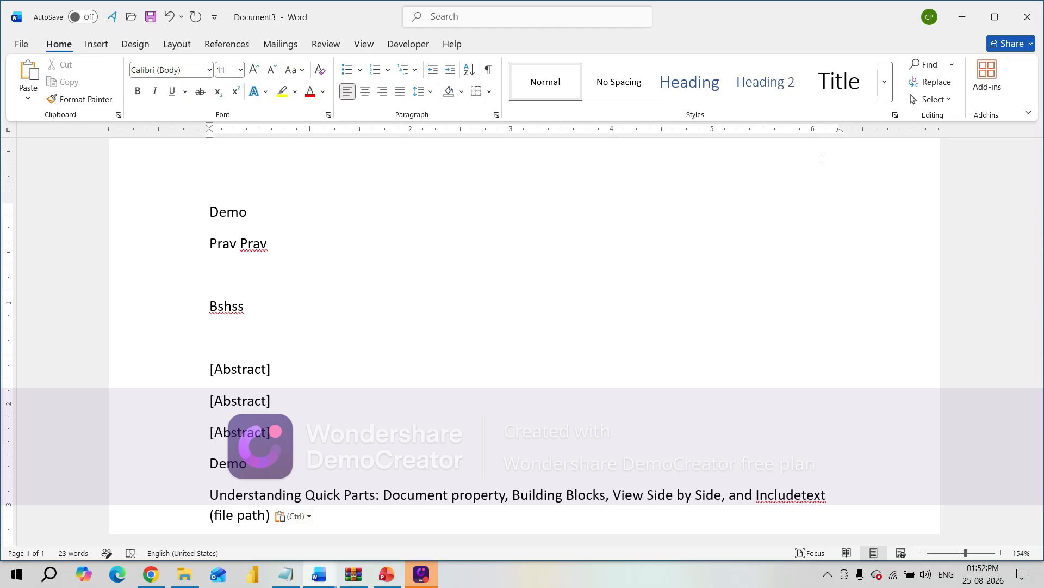
{"action": "left_click", "coordinate": [894, 115]}
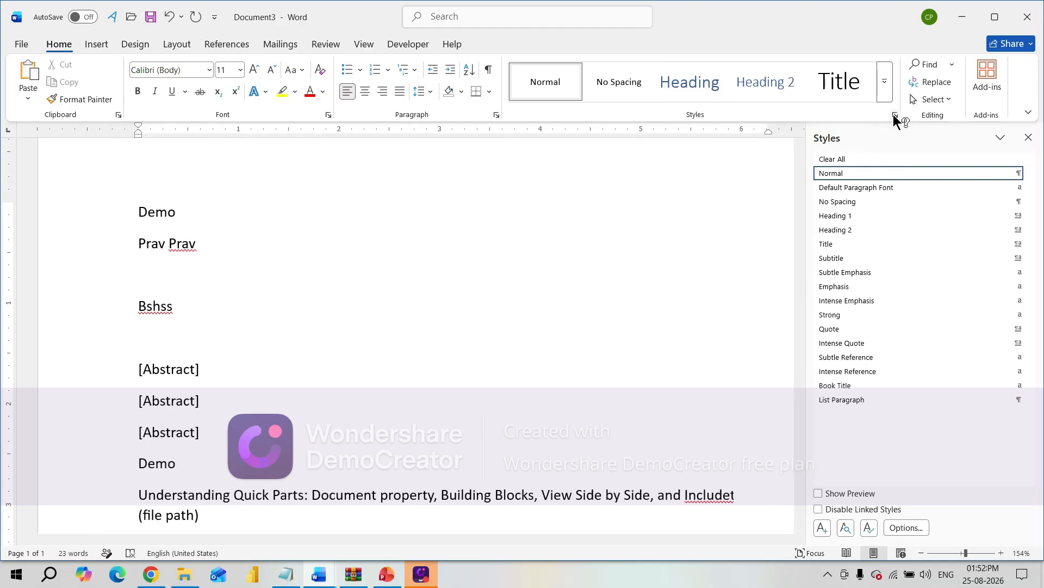
{"action": "left_click", "coordinate": [909, 528]}
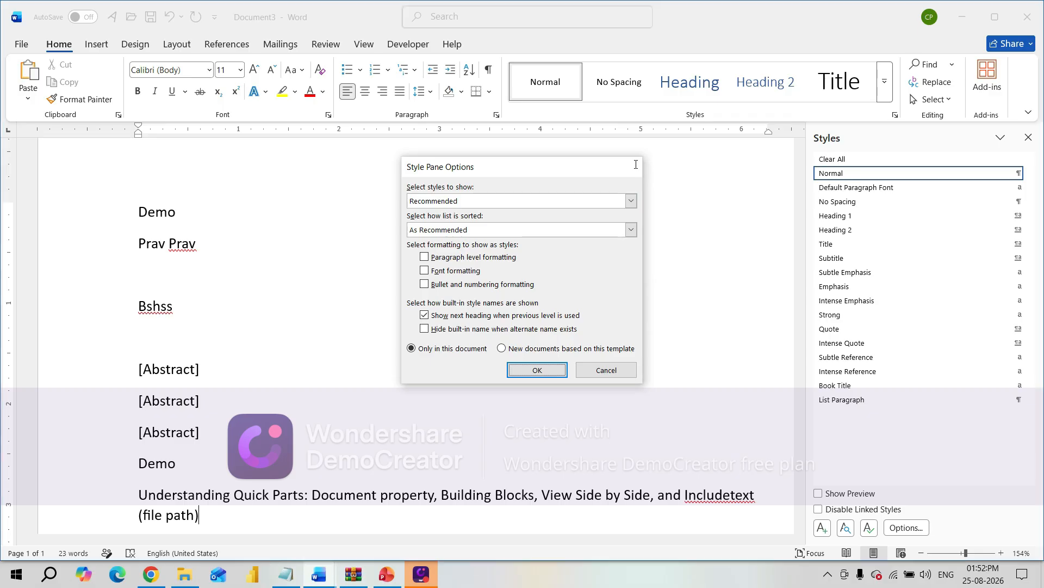
{"action": "left_click", "coordinate": [630, 164]}
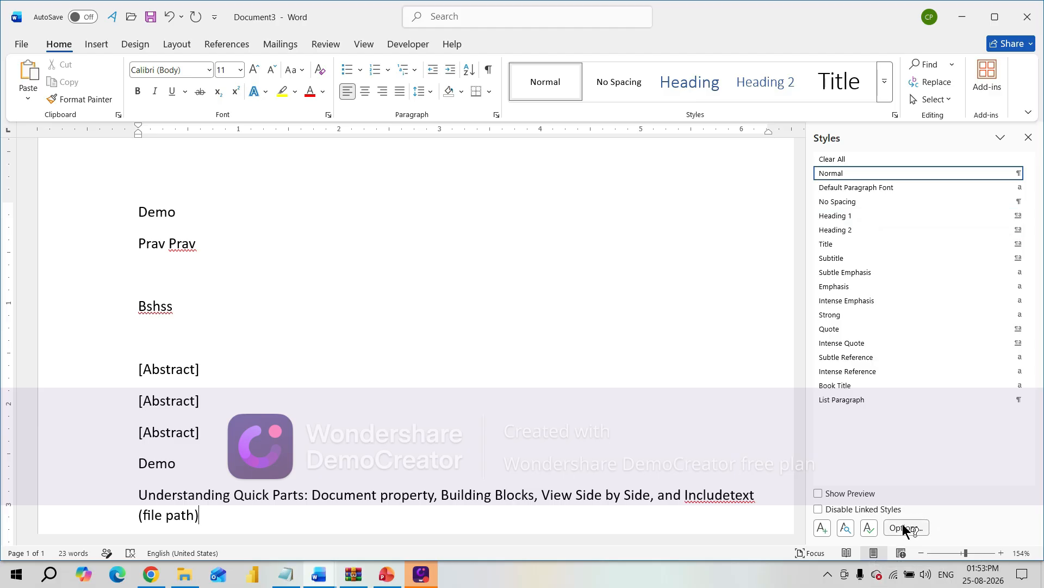
Step: Open Manage Styles and review its Recommend, Restrict and Edit settings
{"action": "left_click", "coordinate": [870, 527]}
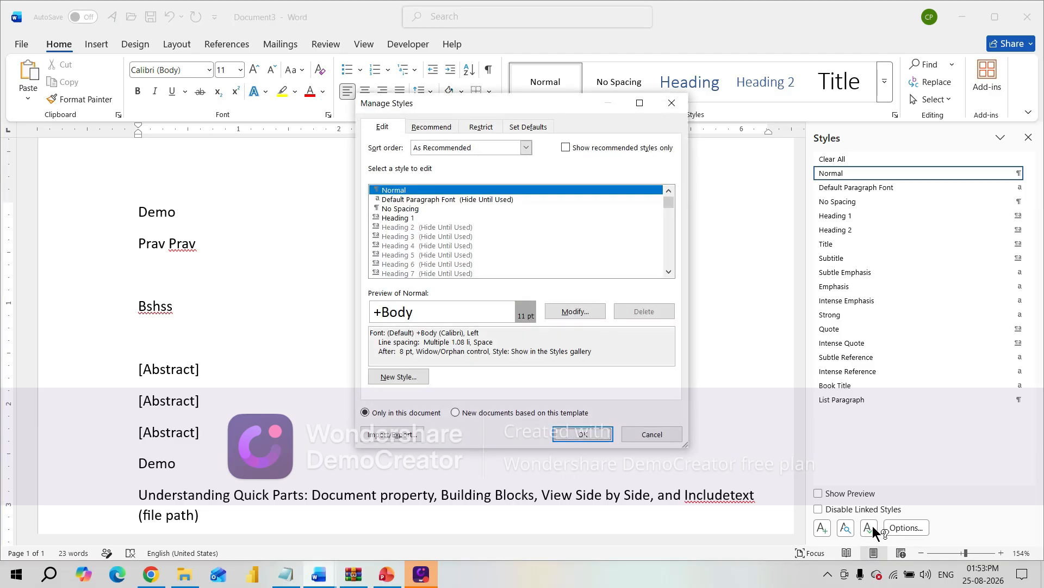
{"action": "left_click", "coordinate": [443, 129]}
{"action": "left_click", "coordinate": [479, 127]}
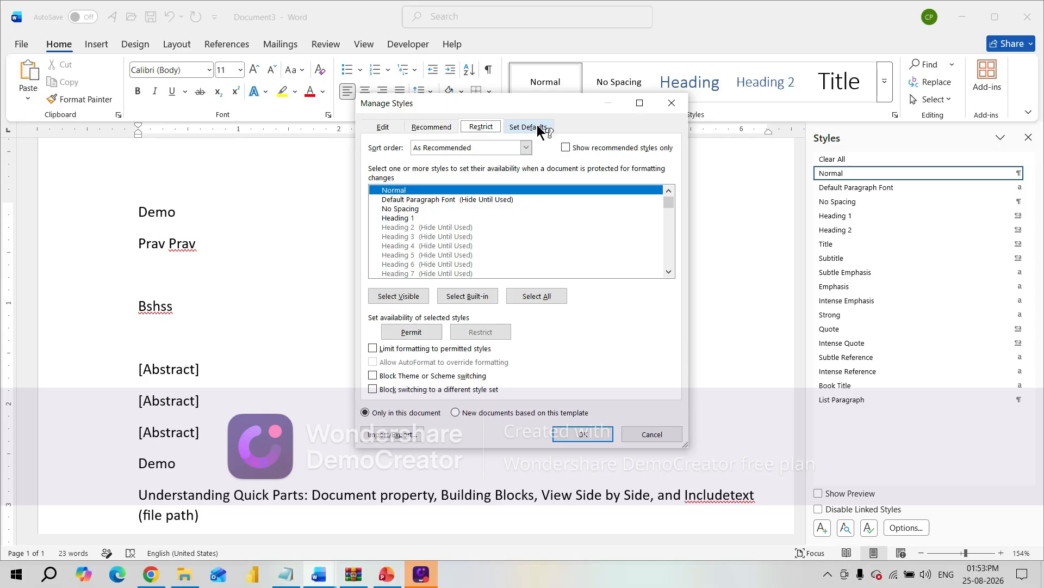
{"action": "left_click", "coordinate": [391, 127]}
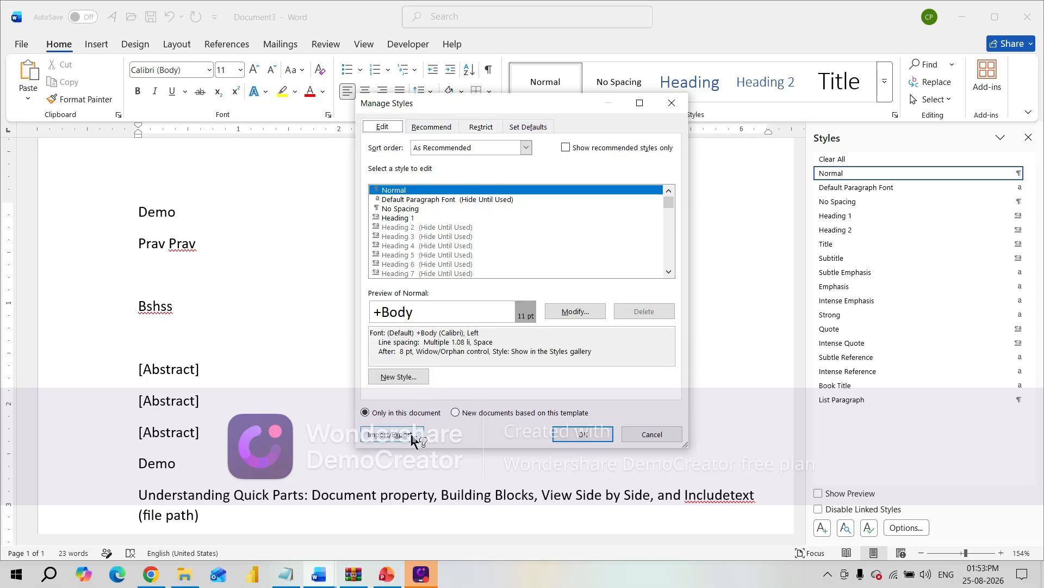
Step: Open the style import/export Organizer, compare the styles of Document3 and Normal.dotm, and close it
{"action": "left_click_drag", "start_coordinate": [484, 109], "coordinate": [423, 128]}
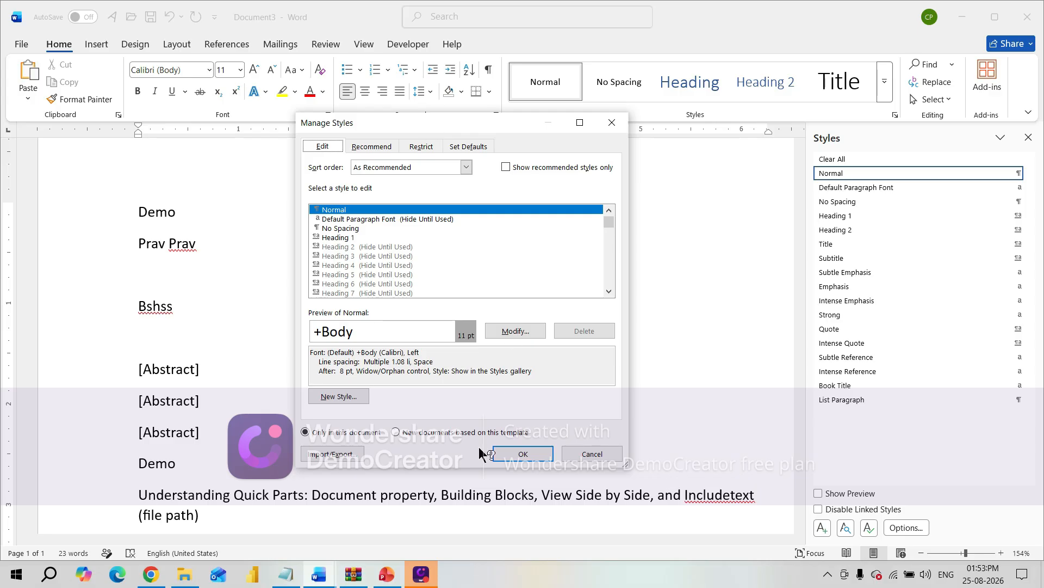
{"action": "left_click", "coordinate": [336, 455]}
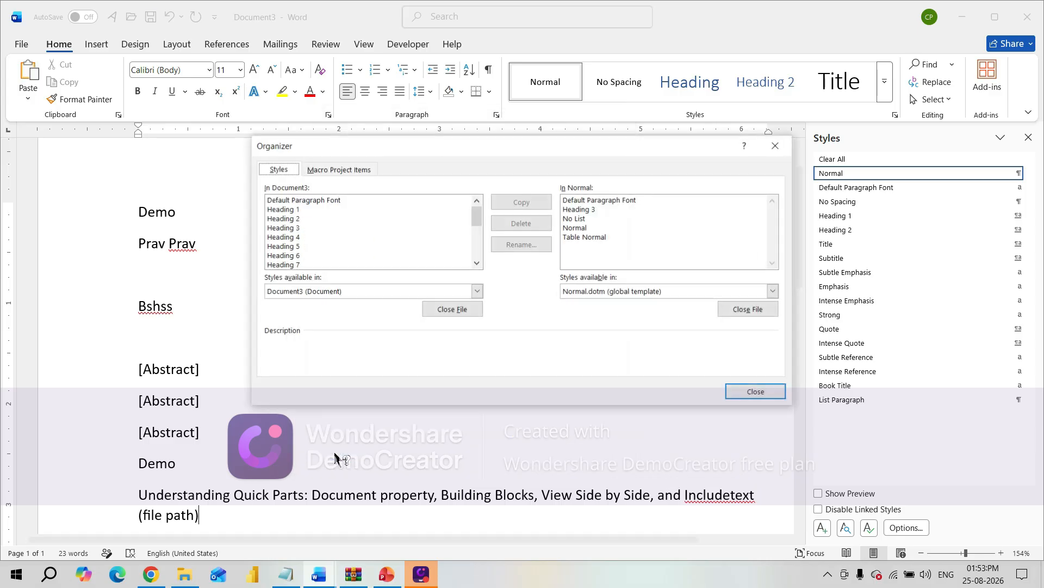
{"action": "left_click_drag", "start_coordinate": [443, 146], "coordinate": [387, 178]}
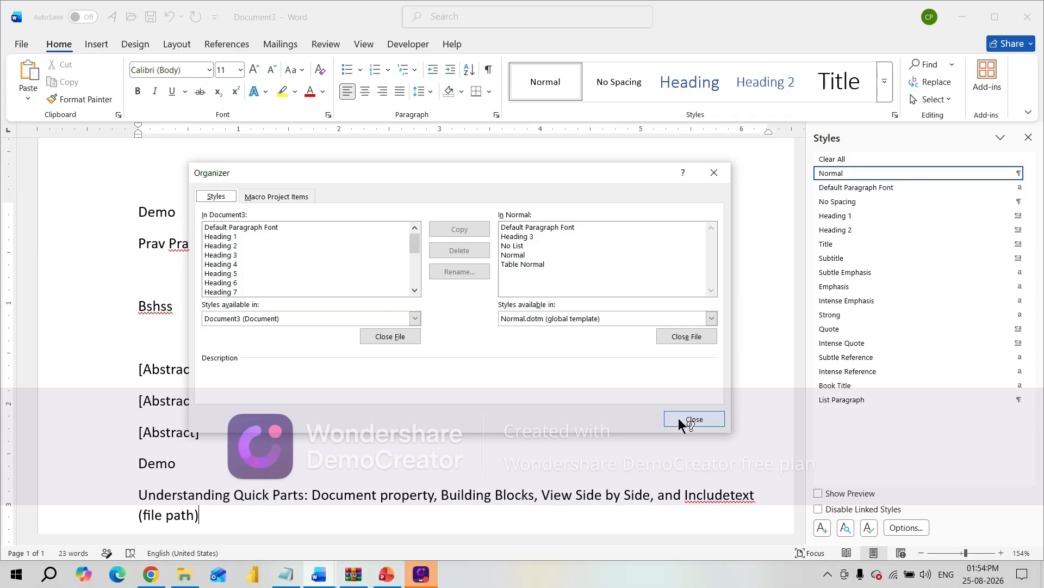
{"action": "left_click", "coordinate": [714, 173]}
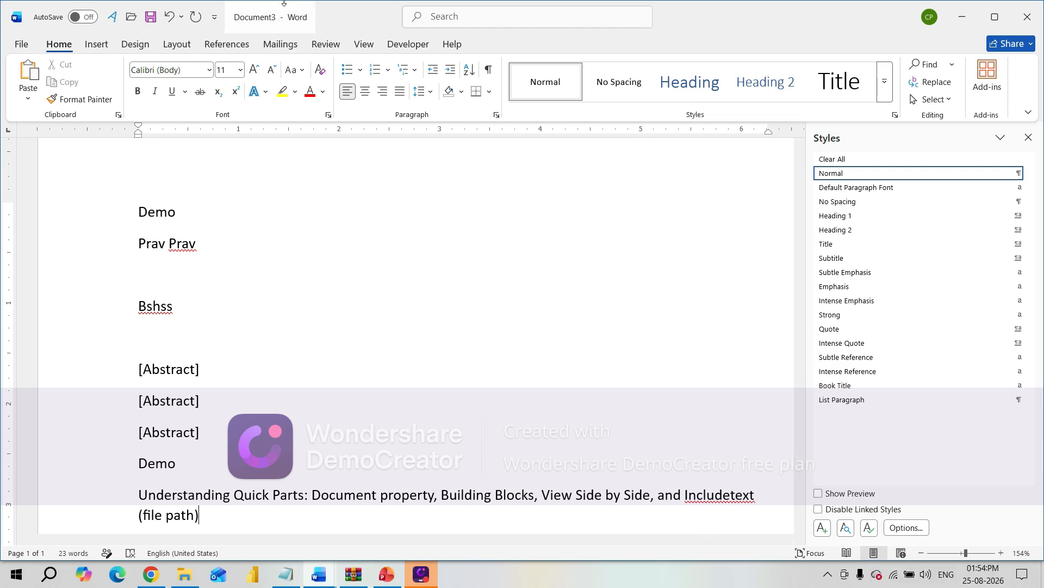
Step: Show the Quick Parts commands once more without inserting anything
{"action": "left_click", "coordinate": [102, 44]}
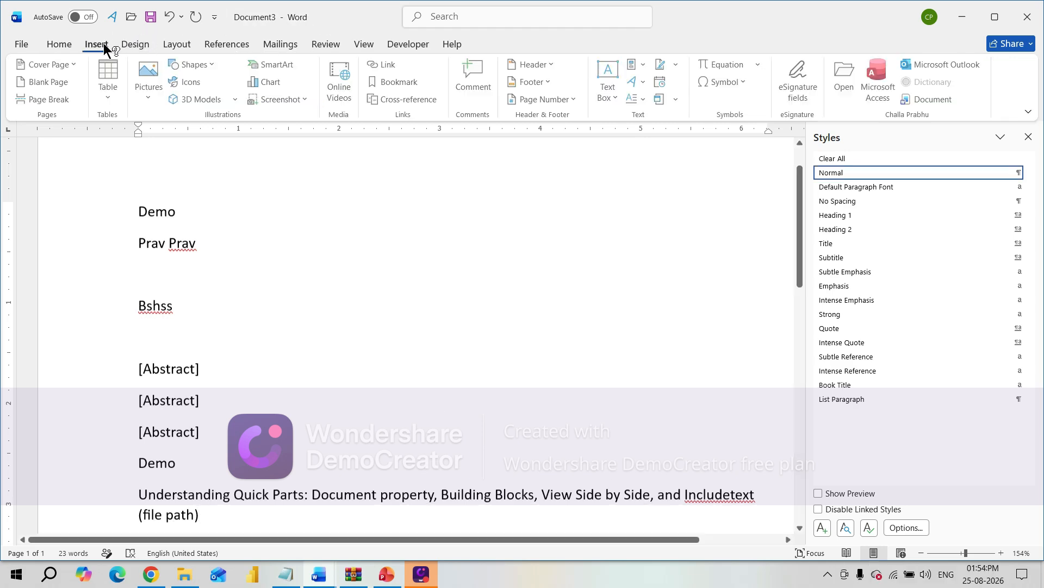
{"action": "left_click", "coordinate": [647, 63]}
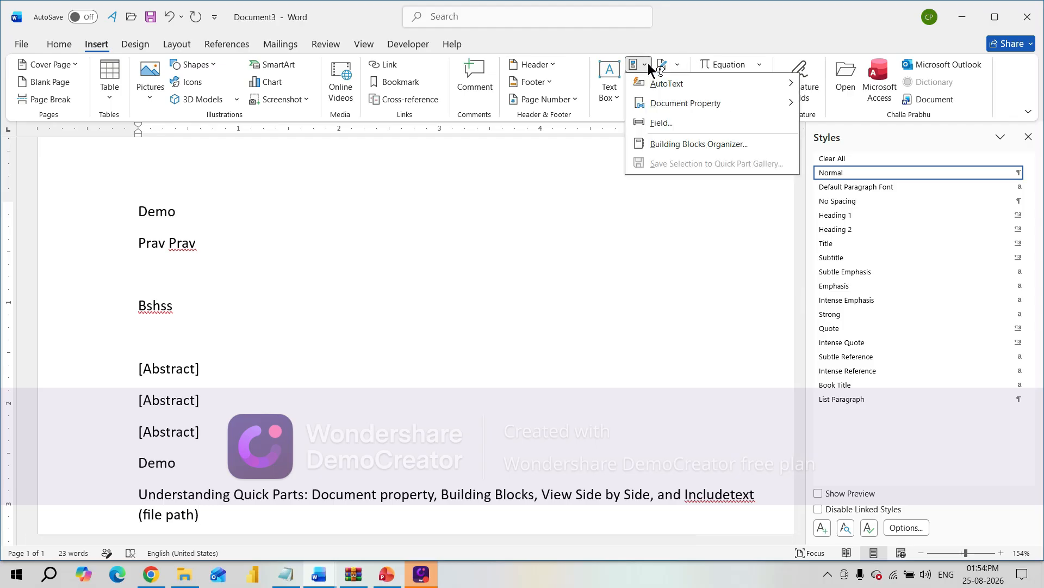
{"action": "mouse_move", "coordinate": [694, 86]}
Step: Close Document3 and Document2 without saving either one
{"action": "left_click", "coordinate": [21, 43]}
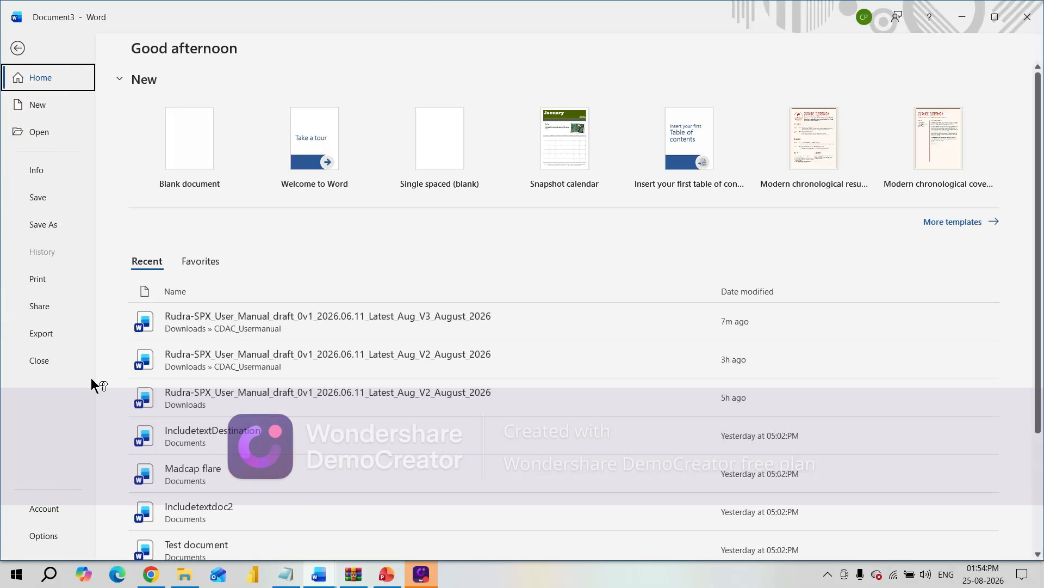
{"action": "left_click", "coordinate": [38, 360]}
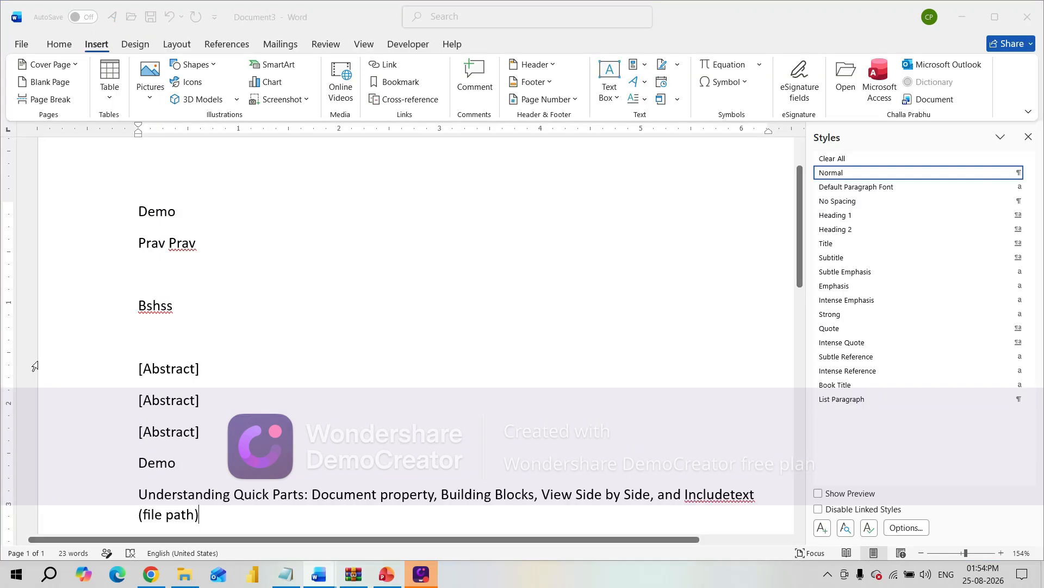
{"action": "left_click", "coordinate": [573, 361]}
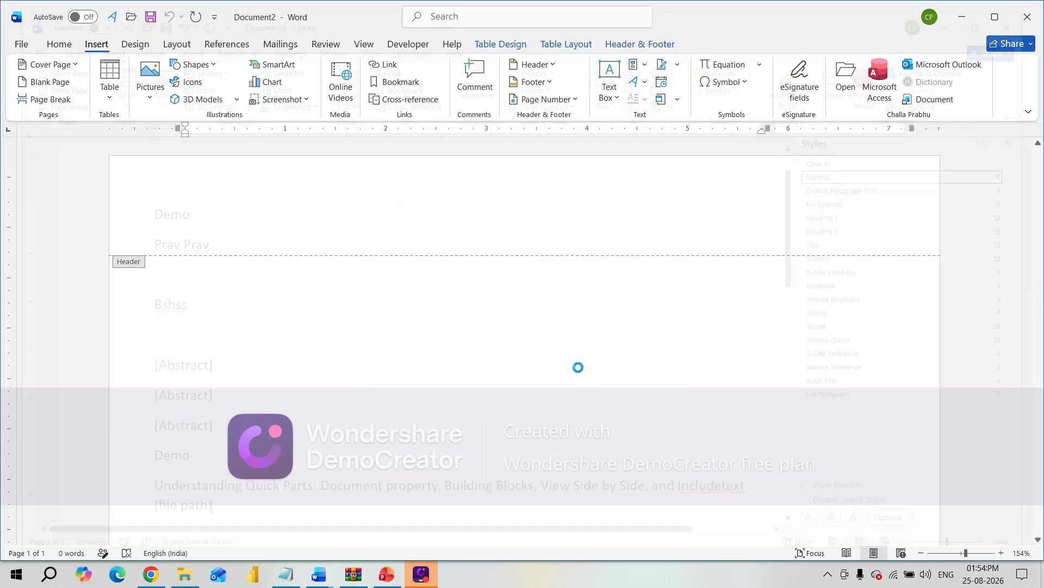
{"action": "left_click", "coordinate": [24, 43]}
{"action": "left_click", "coordinate": [45, 361]}
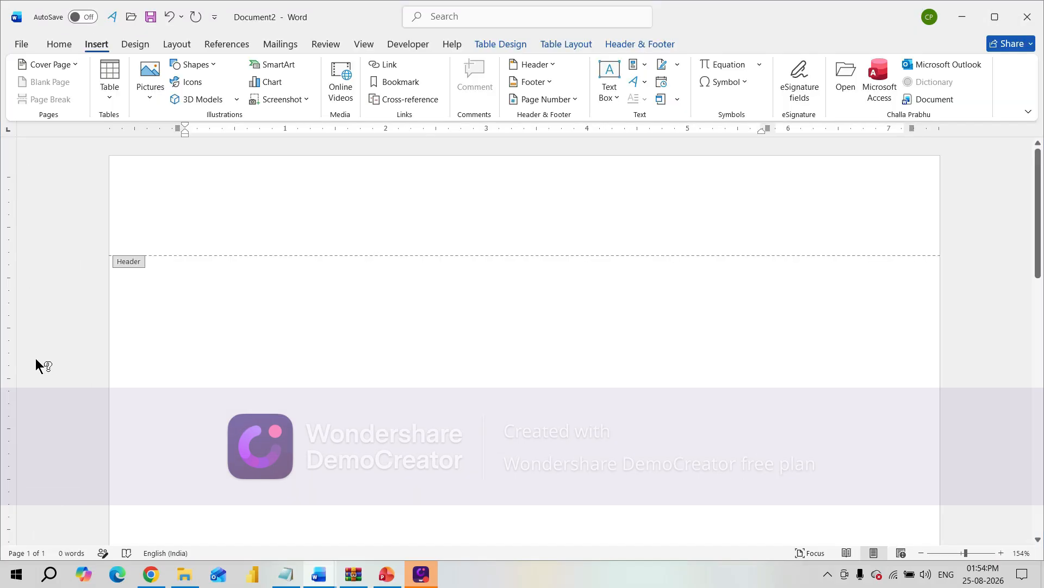
{"action": "left_click", "coordinate": [578, 362]}
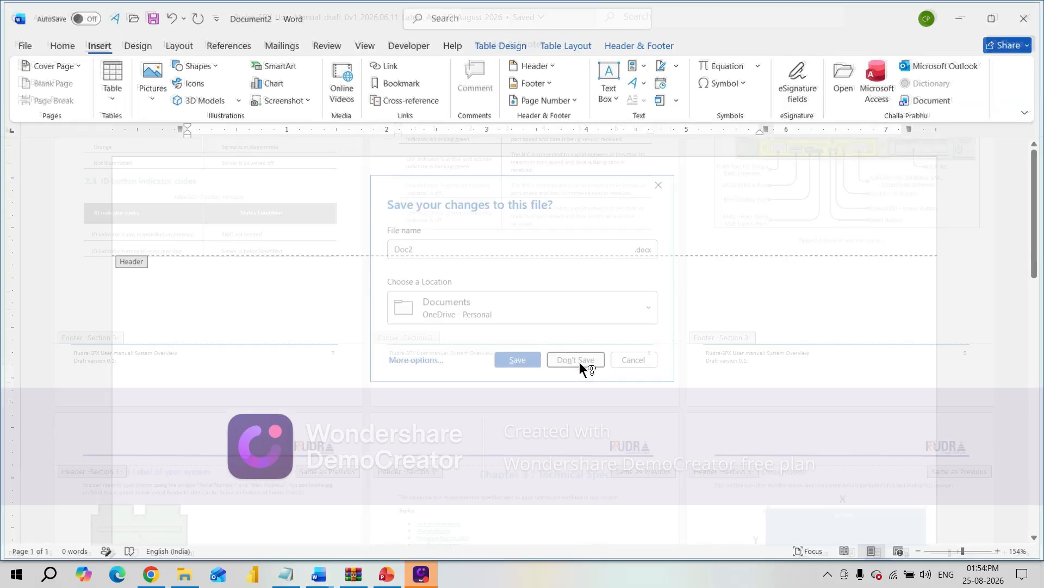
Step: Close the Rudra-SPX user manual V3, and close Document1 without saving it
{"action": "left_click_drag", "start_coordinate": [1039, 265], "coordinate": [1033, 210]}
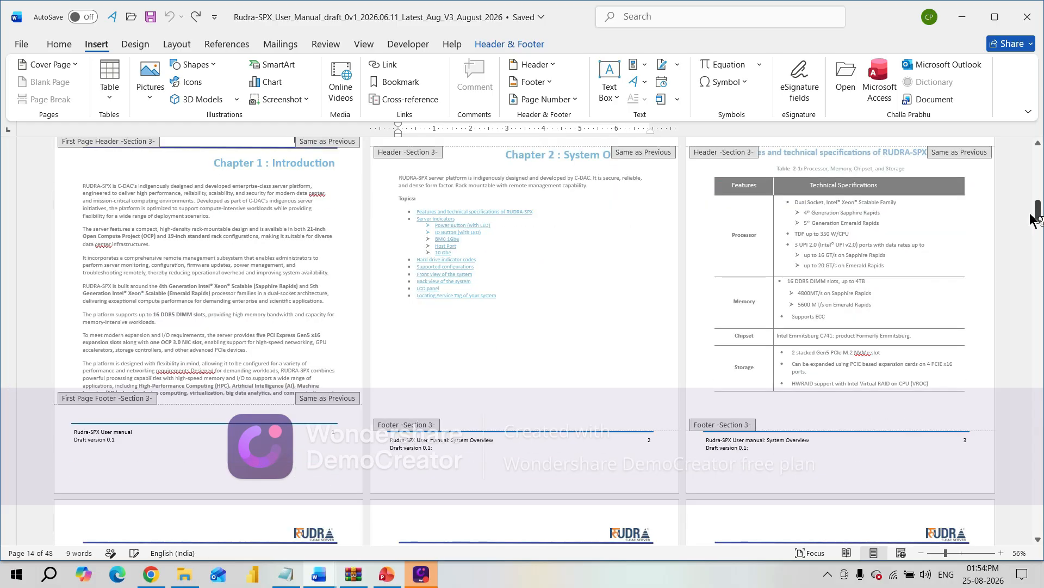
{"action": "left_click", "coordinate": [21, 47]}
{"action": "left_click", "coordinate": [42, 361]}
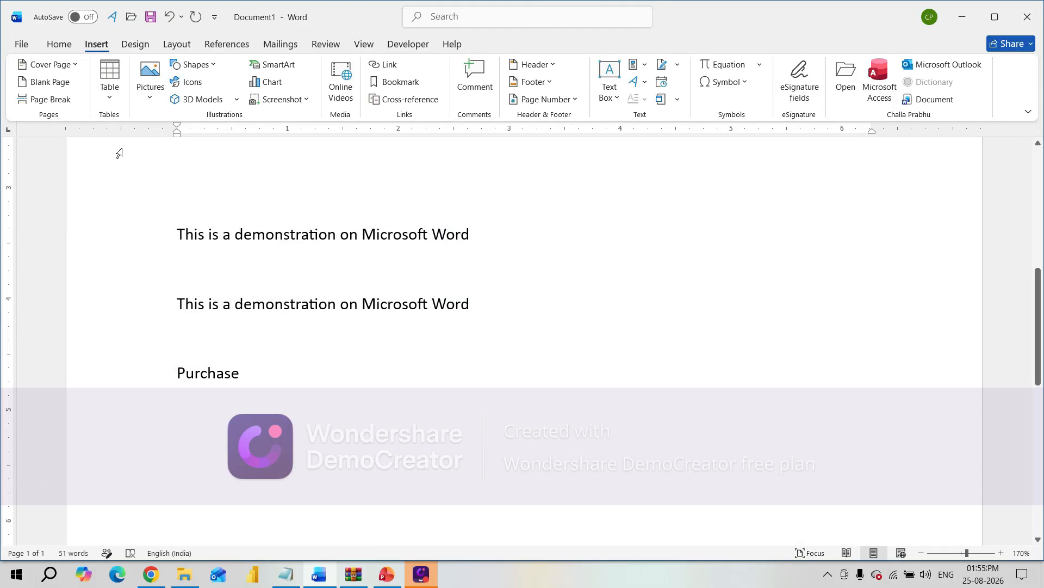
{"action": "left_click", "coordinate": [19, 46]}
{"action": "left_click", "coordinate": [48, 366]}
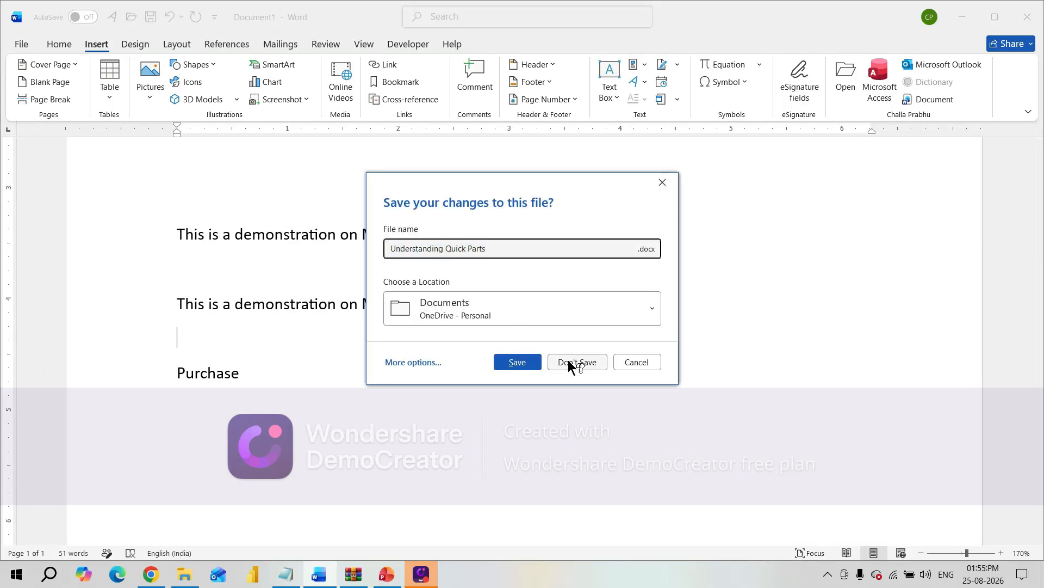
{"action": "left_click", "coordinate": [574, 362]}
Step: Switch to the PPT Template_Topics presentation in PowerPoint and revisit the topic slides, ending on the Quick Parts overview slide
{"action": "key", "text": "alt+Tab"}
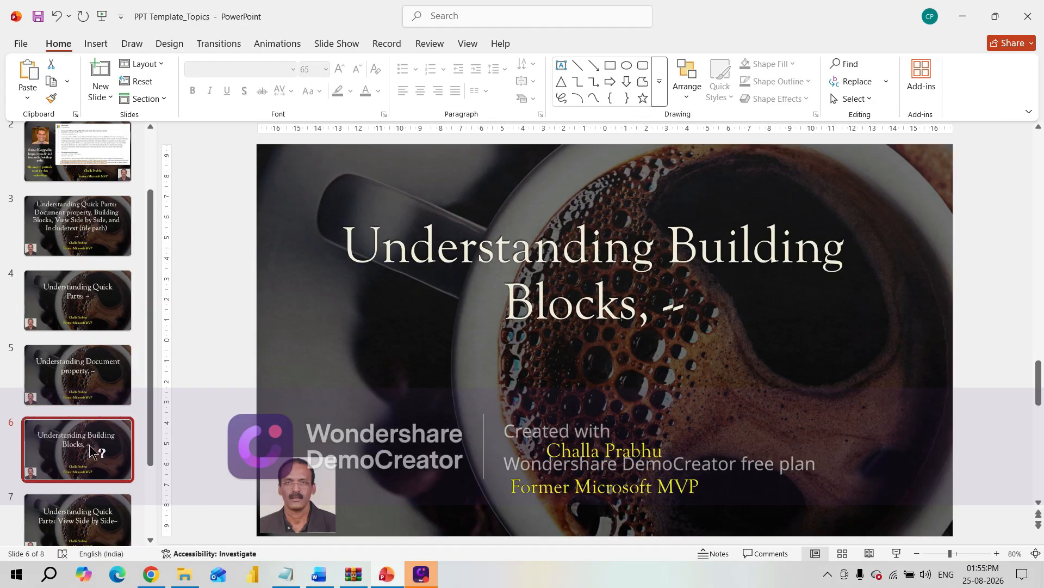
{"action": "left_click", "coordinate": [74, 372]}
{"action": "left_click", "coordinate": [98, 284]}
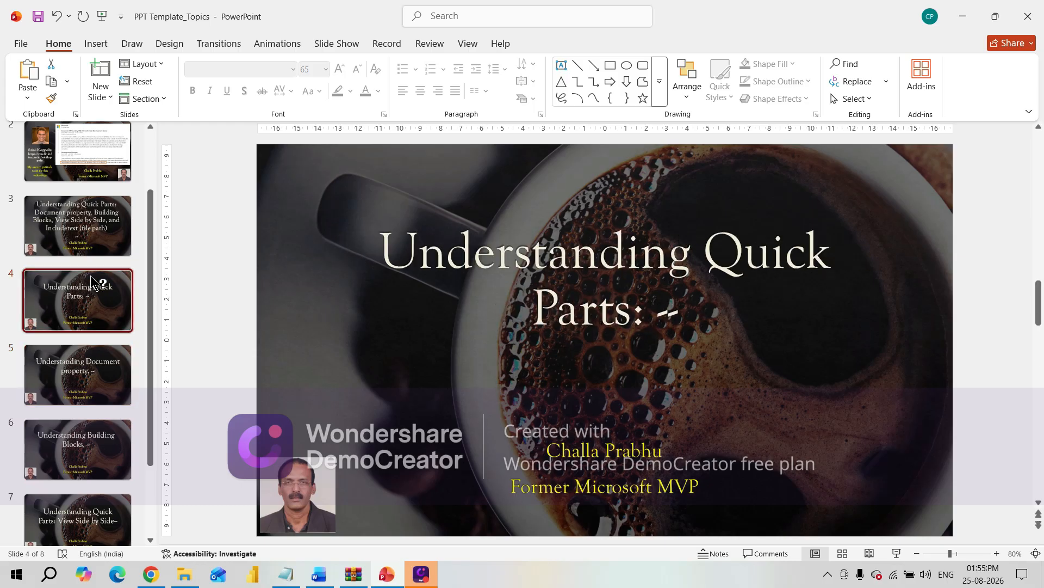
{"action": "left_click", "coordinate": [104, 238]}
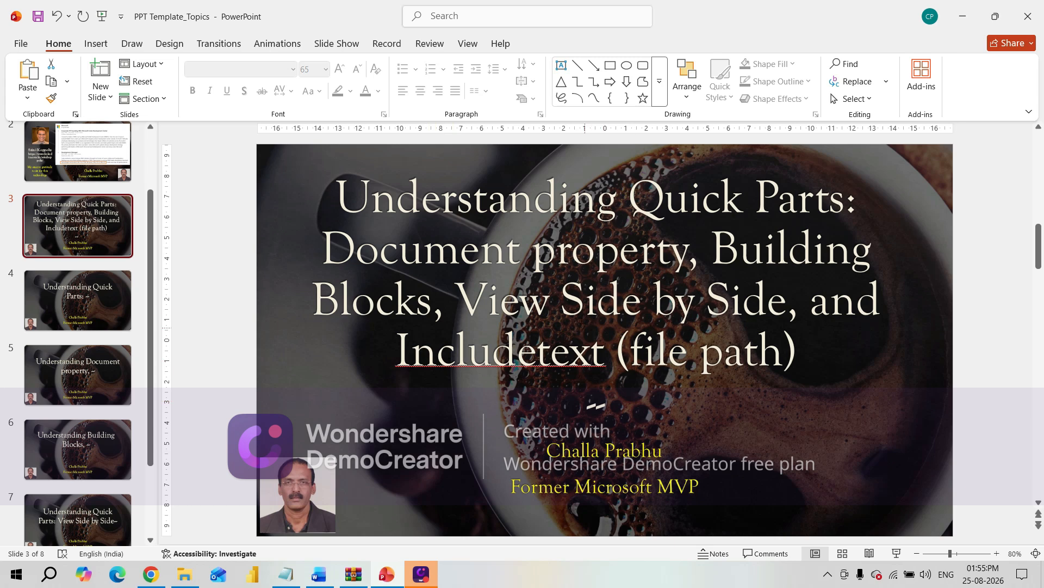
{"action": "key", "text": "alt+Tab"}
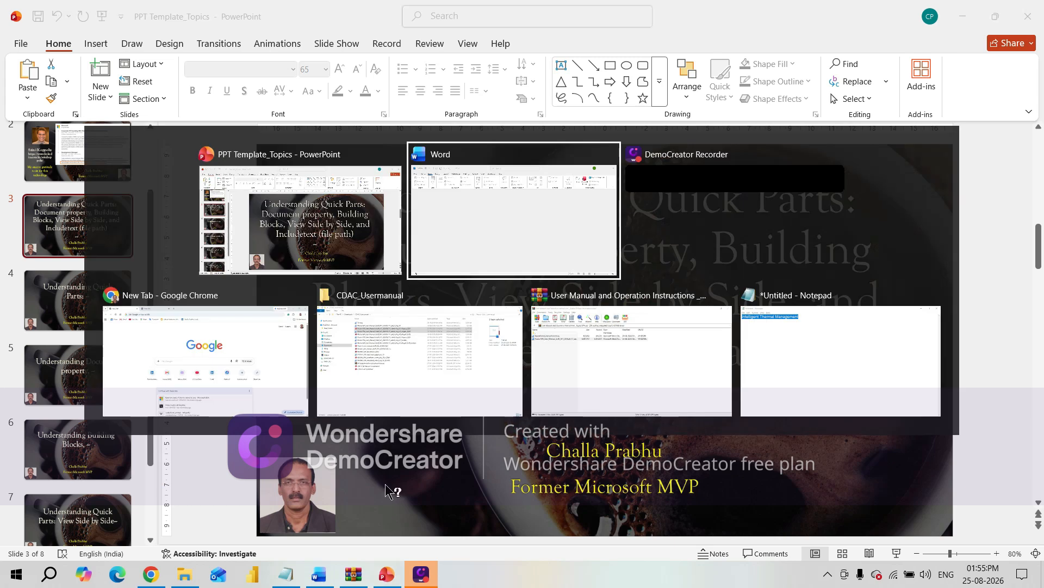
{"action": "key", "text": "alt+Tab"}
{"action": "key", "text": "alt+Tab"}
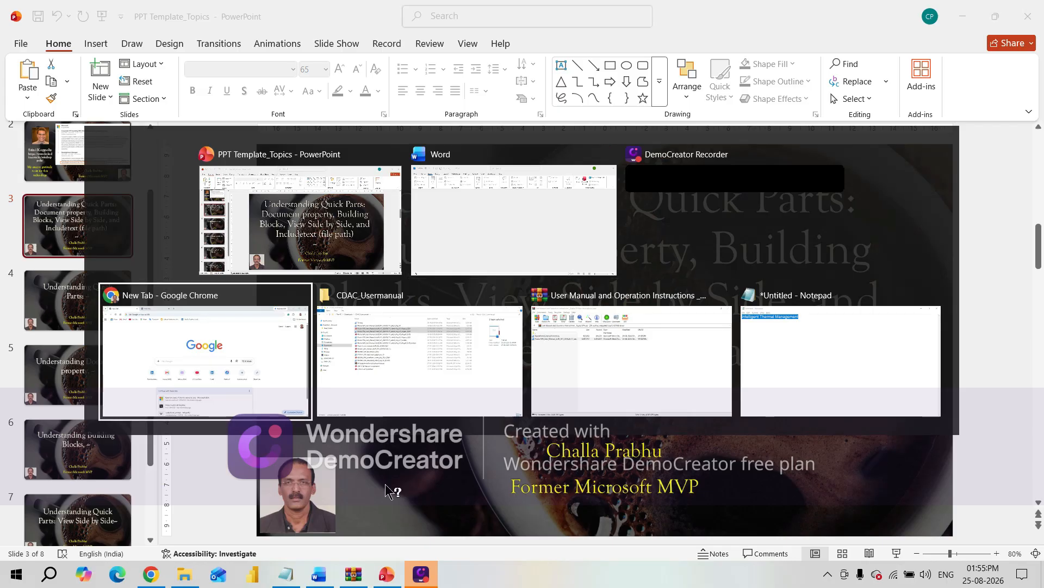
{"action": "key", "text": "alt+Tab"}
{"action": "key", "text": "alt+Tab"}
{"action": "key", "text": "alt+Tab"}
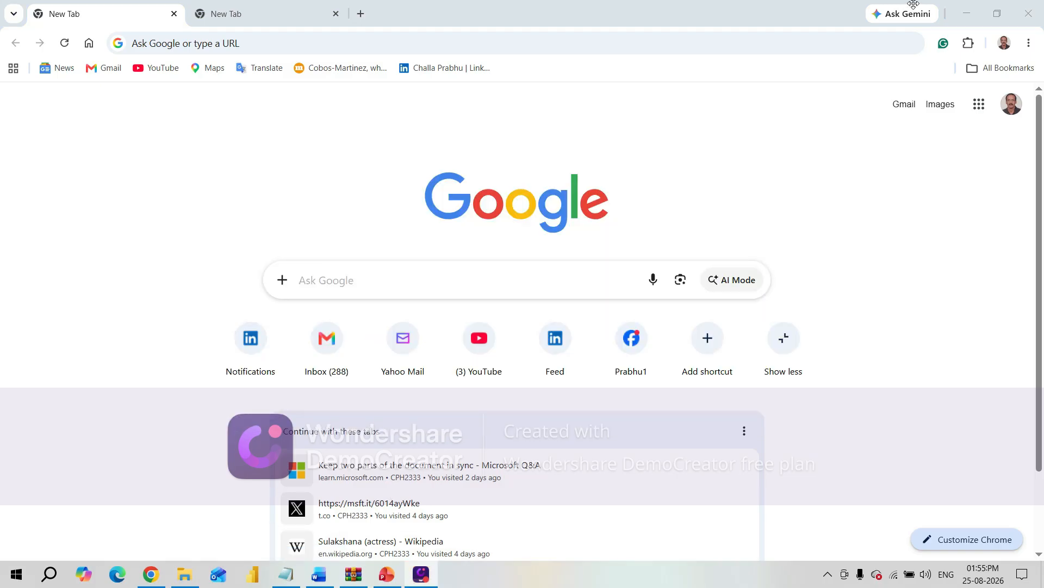
{"action": "key", "text": "alt+Tab"}
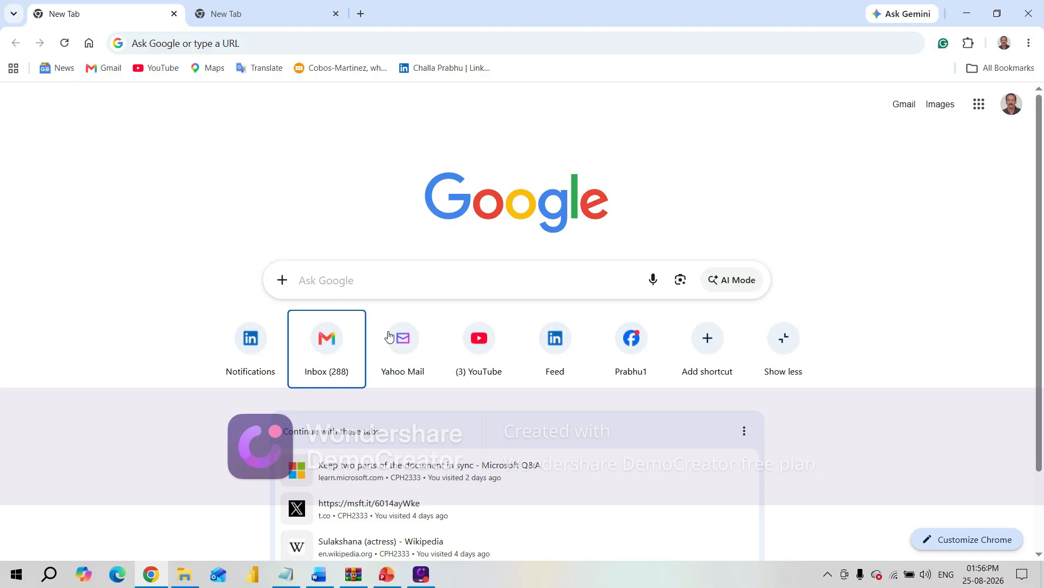
Step: Switch to Word and look through its recent documents, and view the recent files in File Explorer
{"action": "left_click", "coordinate": [320, 576]}
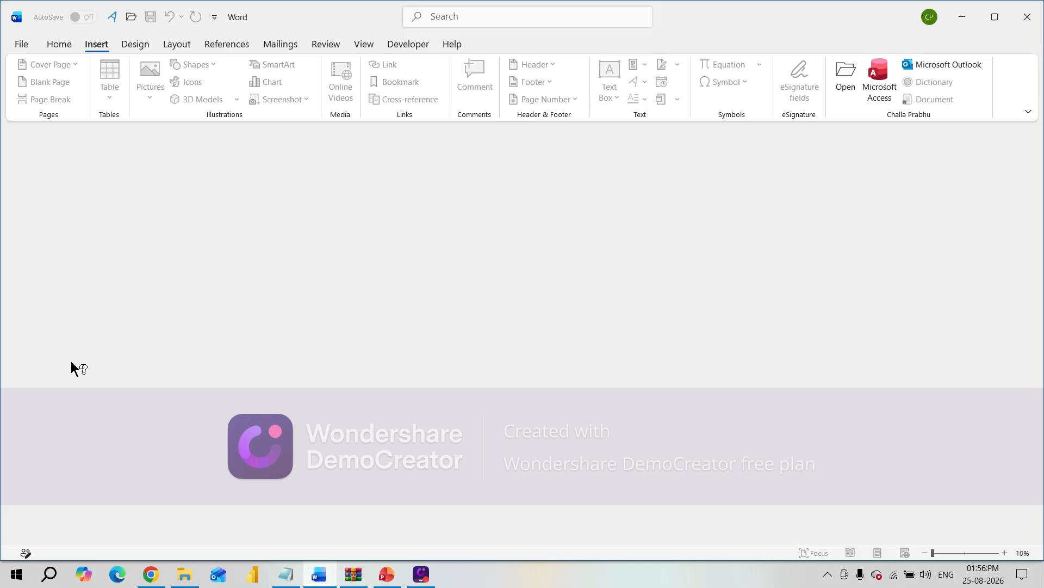
{"action": "left_click", "coordinate": [23, 45]}
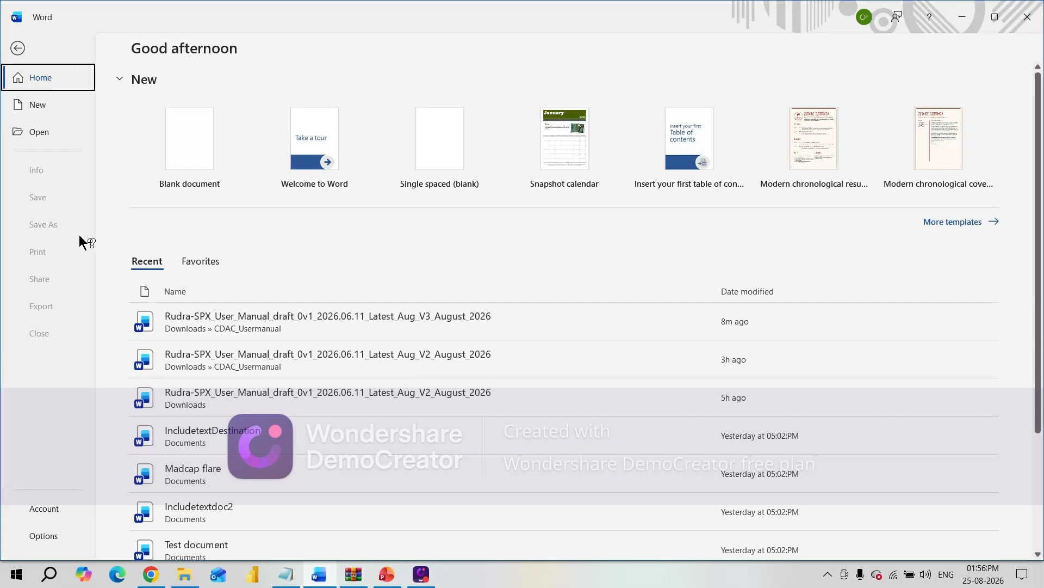
{"action": "key", "text": "Escape"}
{"action": "right_click", "coordinate": [13, 572]}
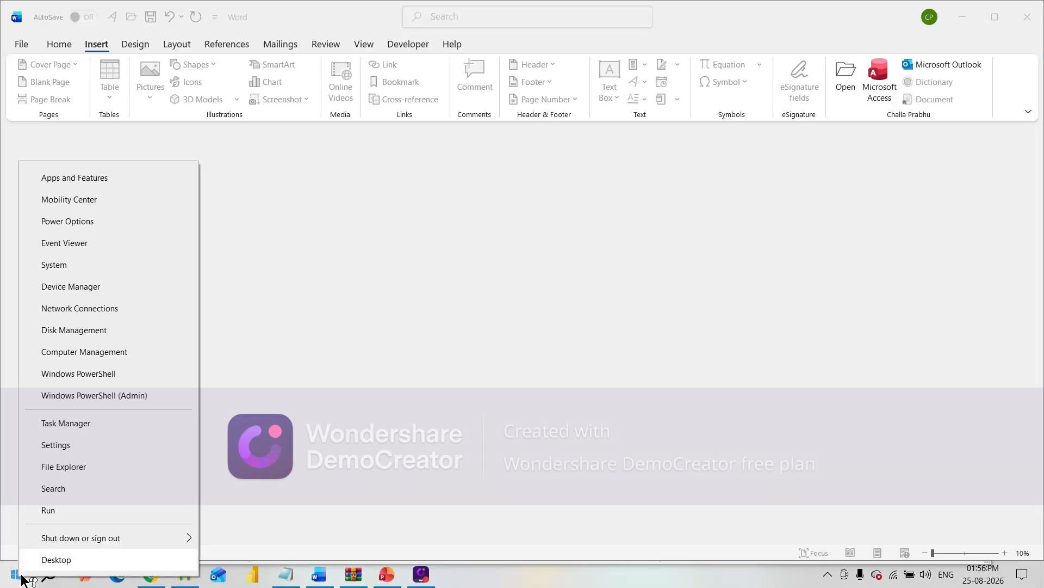
{"action": "left_click", "coordinate": [94, 469]}
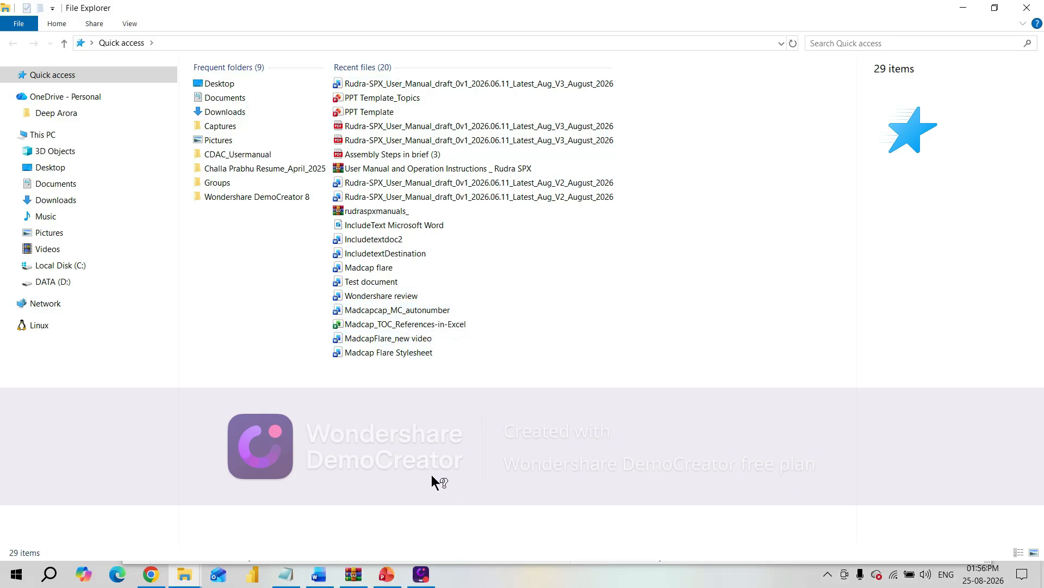
Step: Return to Word and open the recent documents IncludetextDestination and Test document
{"action": "key", "text": "alt+Tab"}
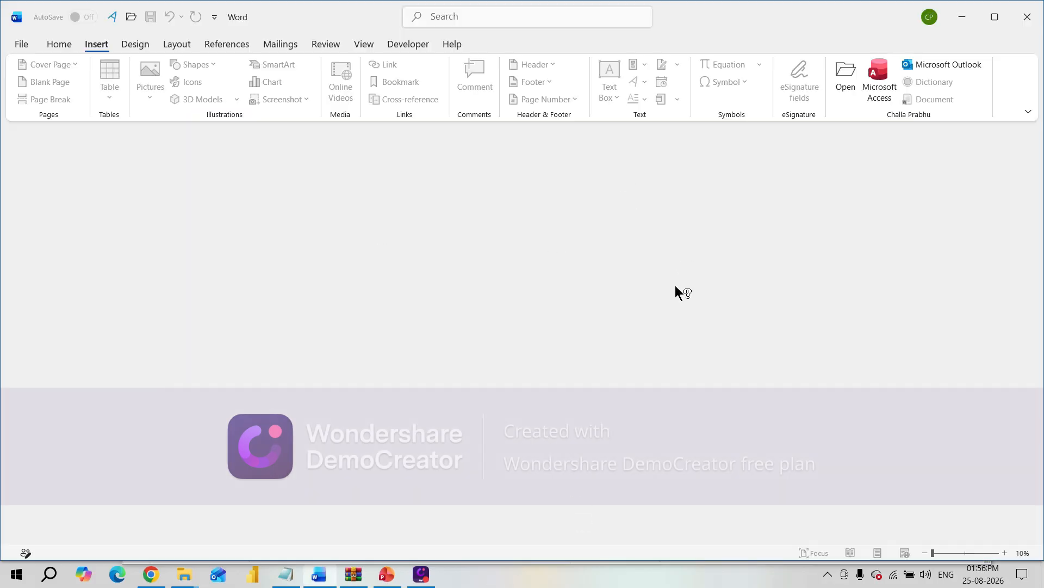
{"action": "left_click", "coordinate": [21, 45]}
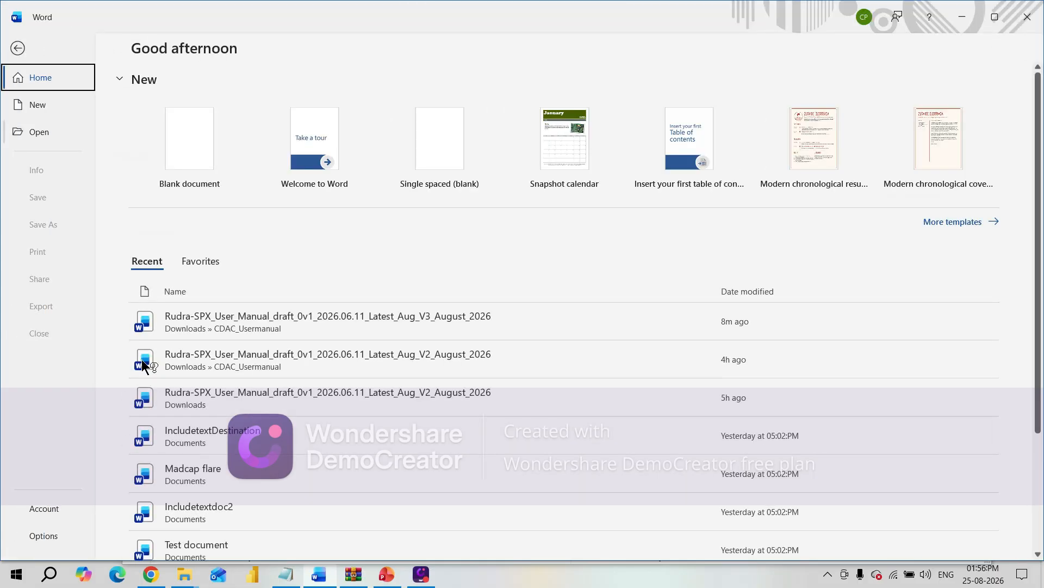
{"action": "left_click", "coordinate": [233, 435]}
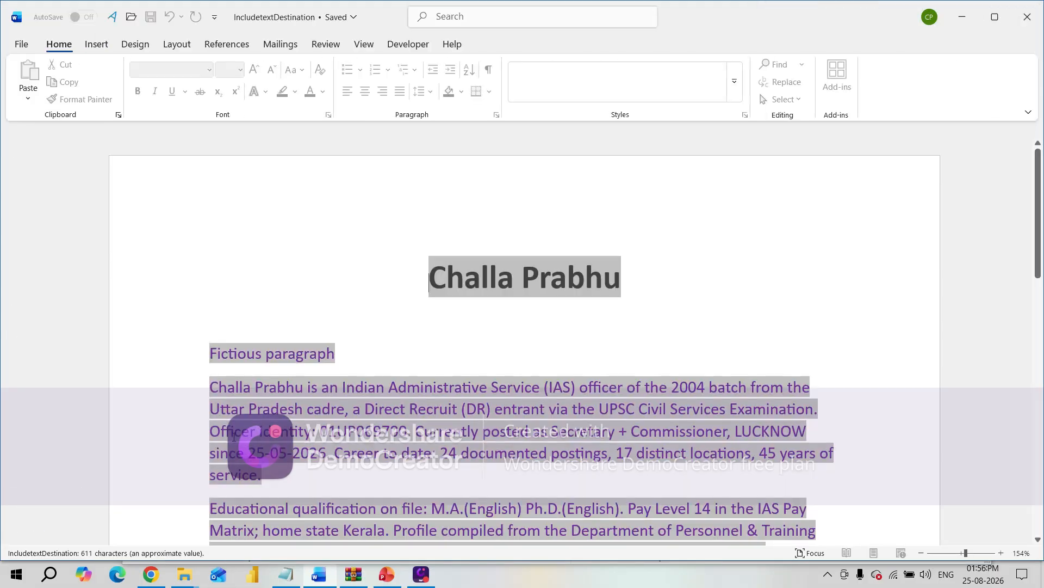
{"action": "left_click", "coordinate": [374, 43]}
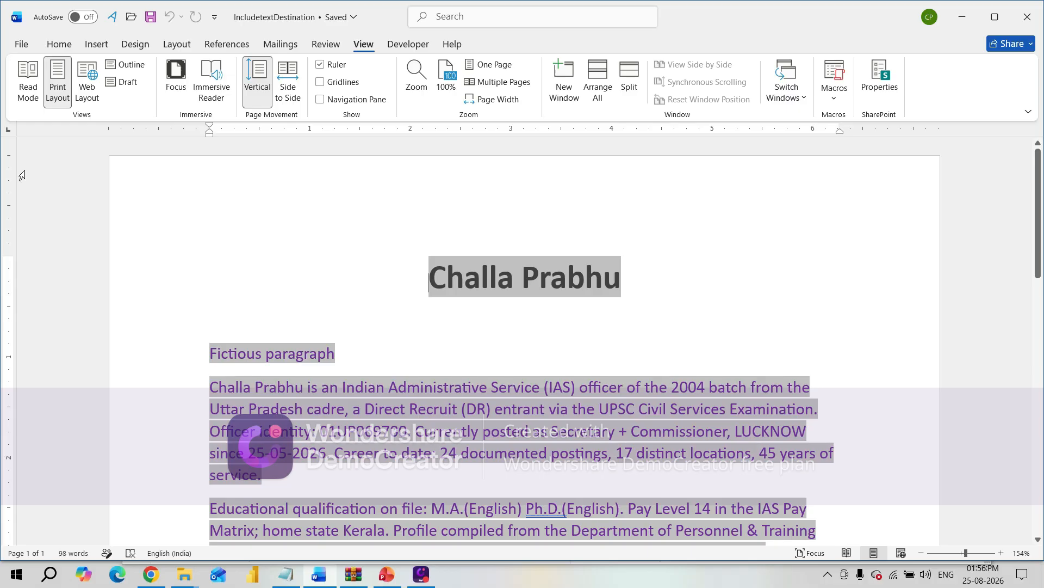
{"action": "left_click", "coordinate": [25, 43]}
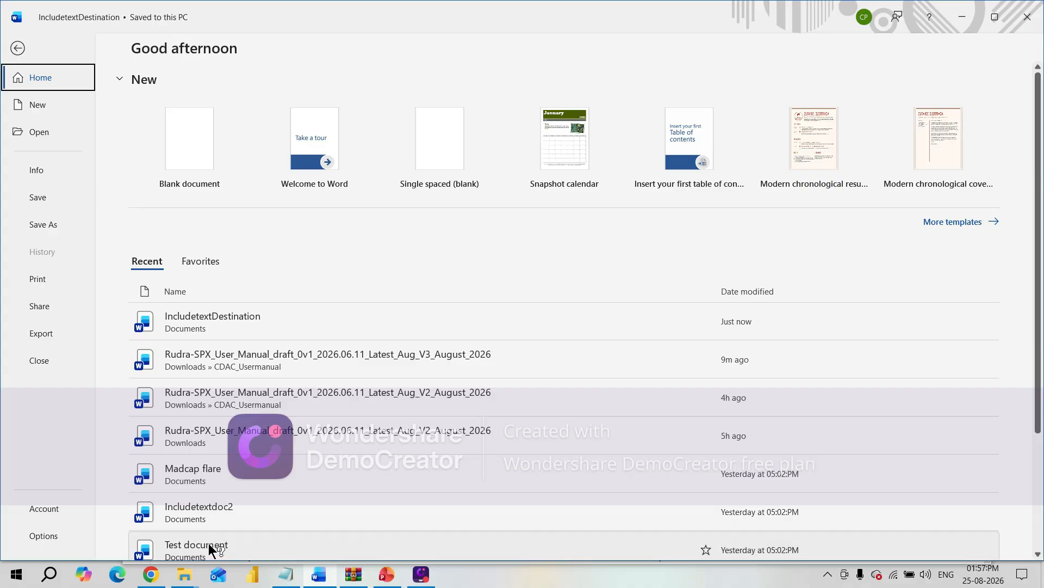
{"action": "left_click_drag", "start_coordinate": [1040, 389], "coordinate": [1043, 417]}
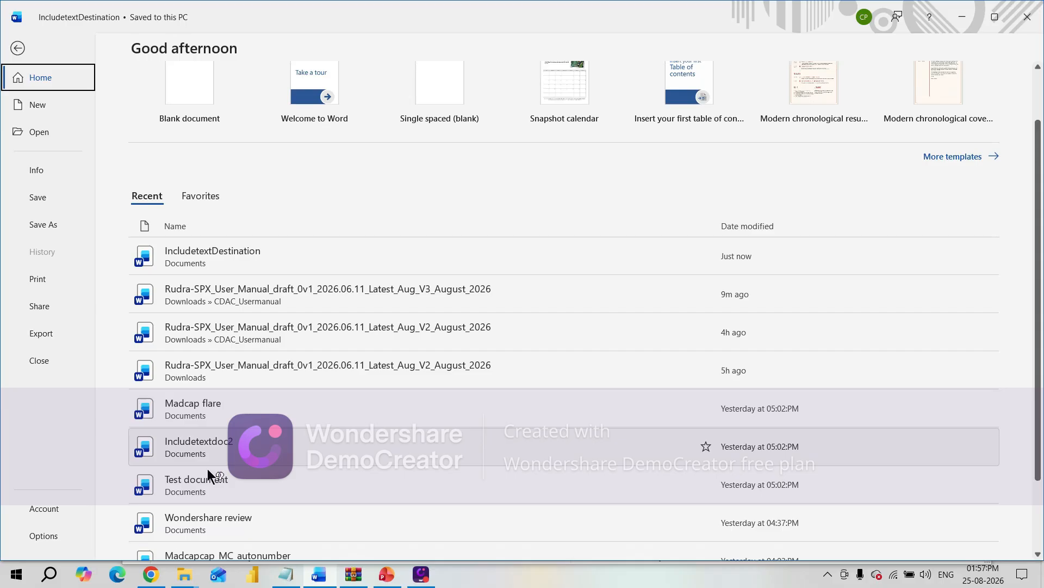
{"action": "left_click", "coordinate": [206, 478]}
Step: Return to IncludetextDestination, view it side by side with Test document, and try scrolling the two documents
{"action": "key", "text": "alt+Tab"}
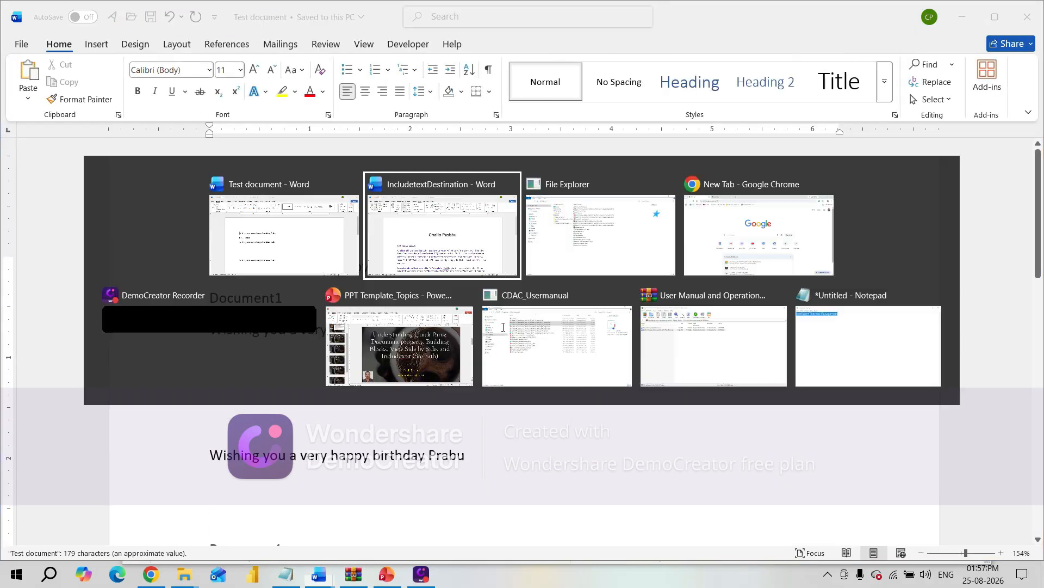
{"action": "key", "text": "alt+Tab"}
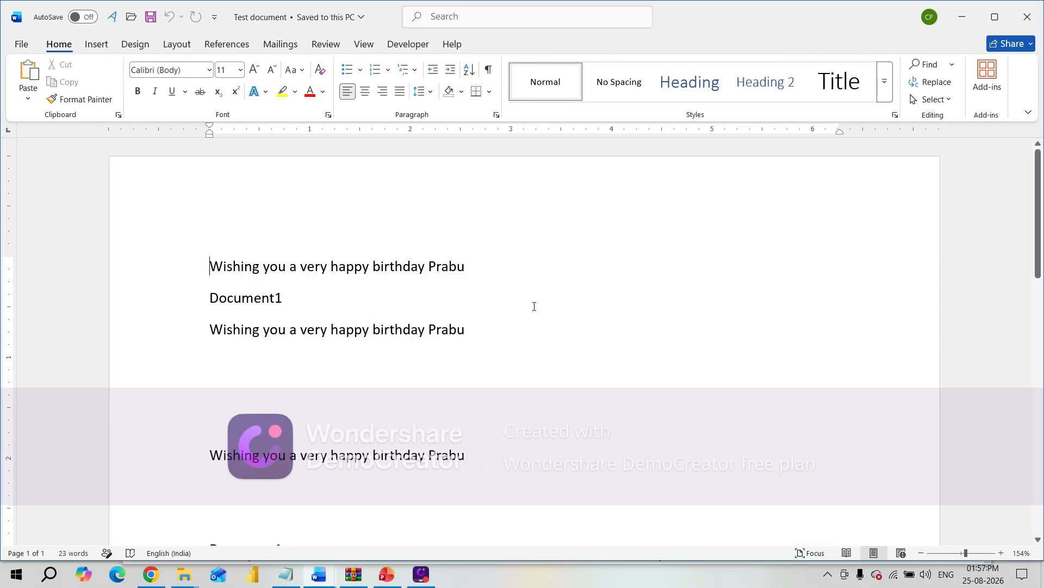
{"action": "key", "text": "alt+Tab"}
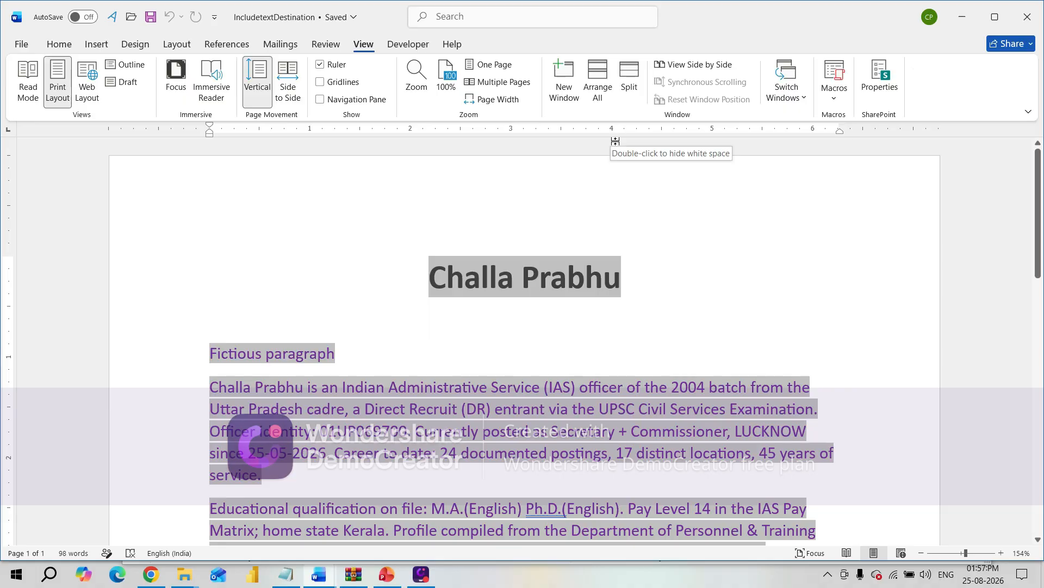
{"action": "key", "text": "alt+Tab"}
{"action": "key", "text": "alt+Tab"}
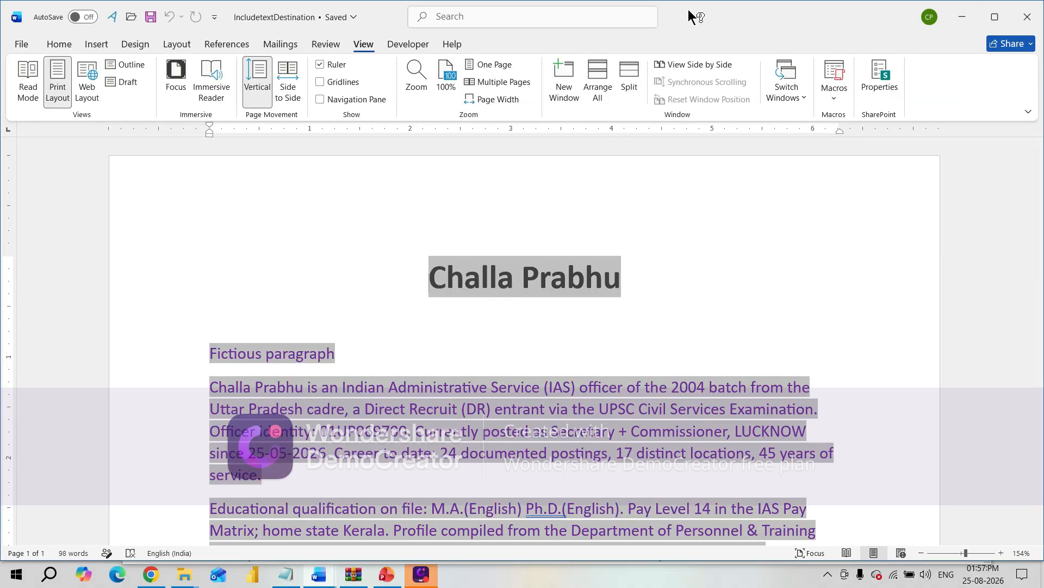
{"action": "left_click", "coordinate": [707, 66]}
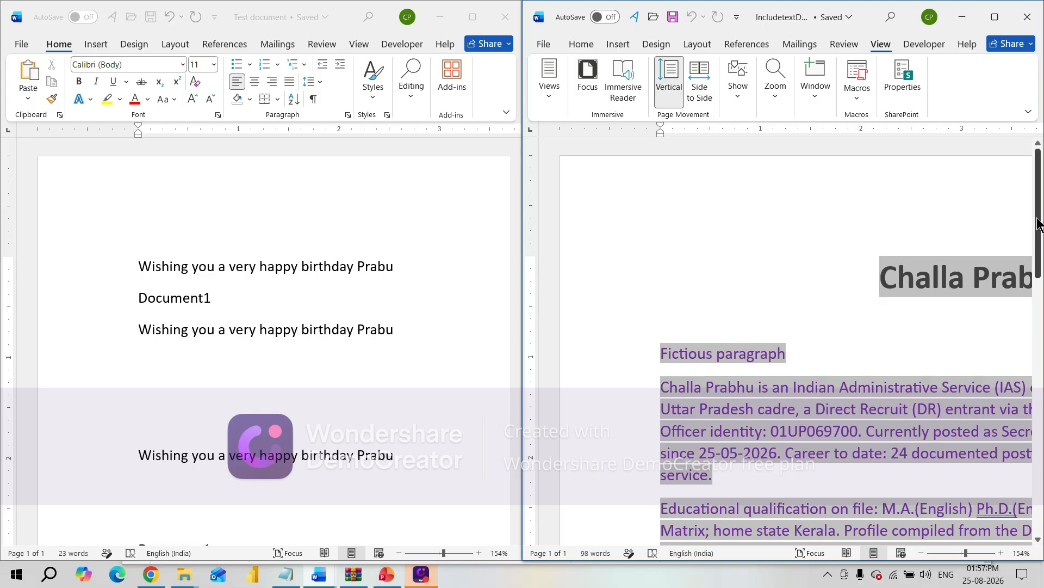
{"action": "left_click_drag", "start_coordinate": [1038, 223], "coordinate": [1043, 144]}
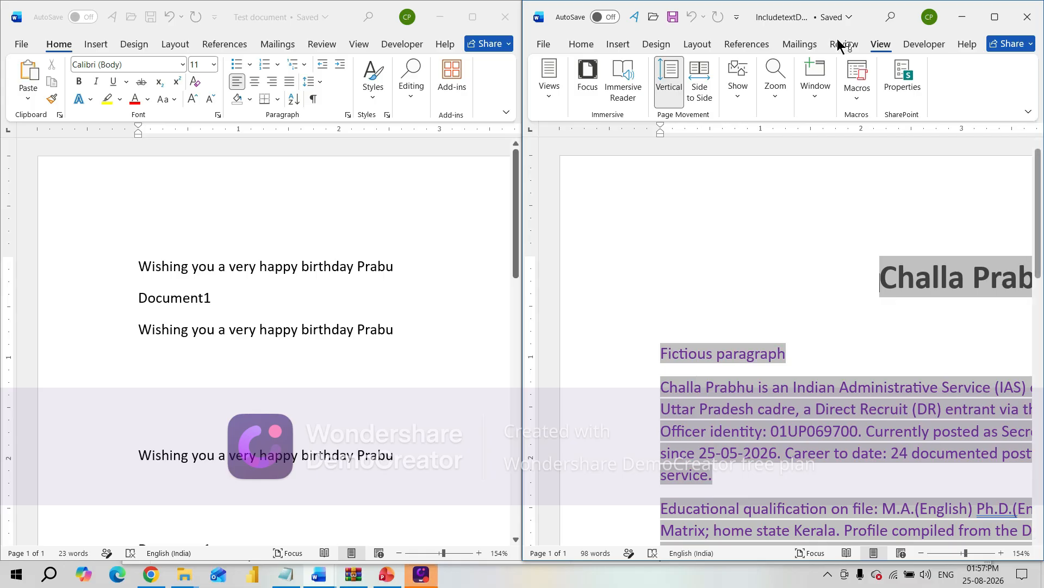
Step: Turn off Synchronous Scrolling for the side-by-side view from the Test document window
{"action": "left_click", "coordinate": [360, 46]}
{"action": "left_click", "coordinate": [293, 93]}
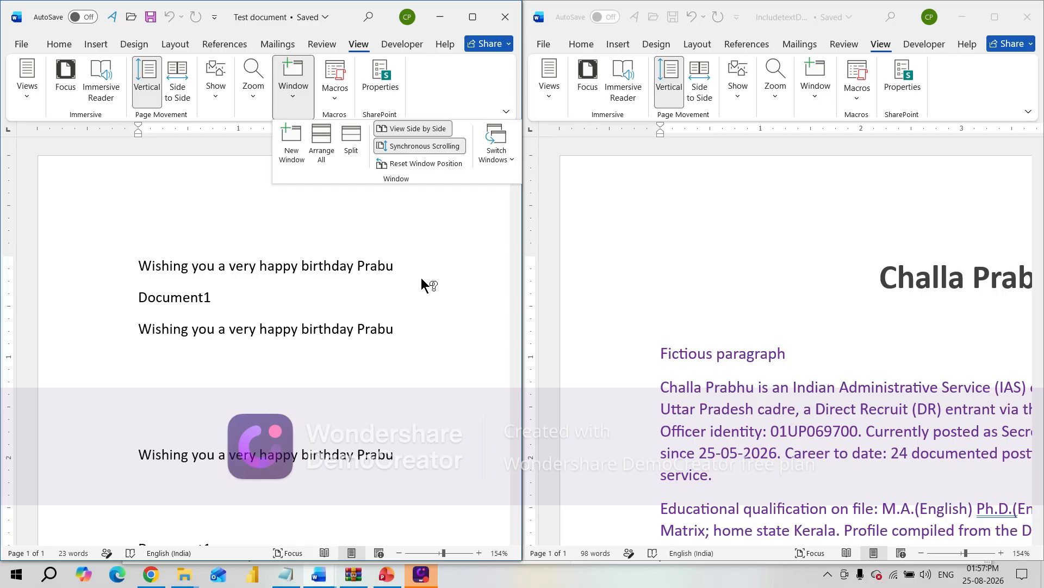
{"action": "left_click", "coordinate": [443, 142]}
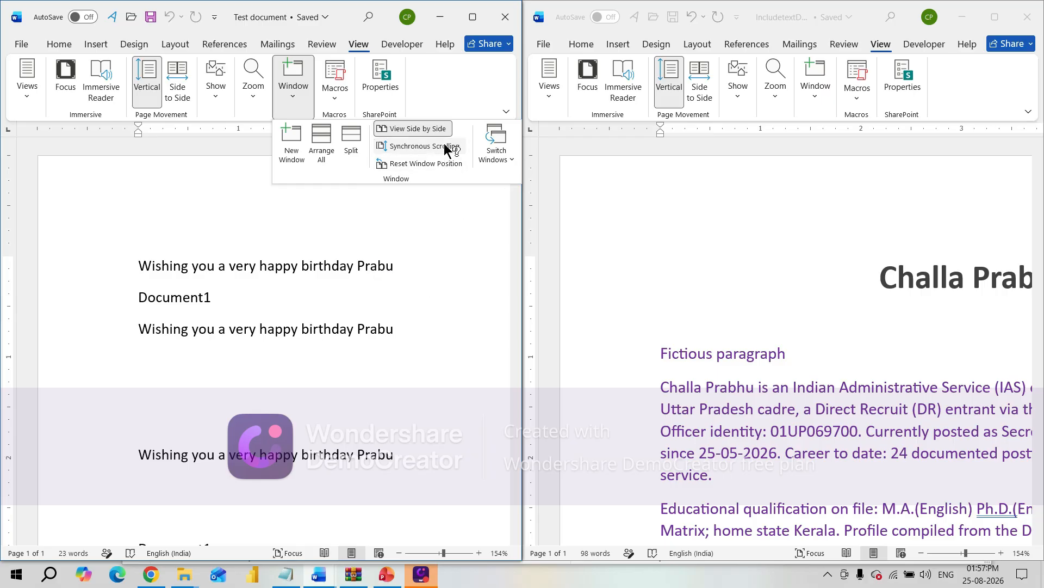
Step: Select all text in IncludetextDestination, try scrolling that document, and check the Synchronous Scrolling option from Test document
{"action": "left_click", "coordinate": [1019, 175]}
{"action": "key", "text": "ctrl+a"}
{"action": "mouse_move", "coordinate": [1040, 245]}
{"action": "left_mouse_down"}
{"action": "mouse_move", "coordinate": [1040, 421]}
{"action": "mouse_move", "coordinate": [1040, 239]}
{"action": "left_mouse_up"}
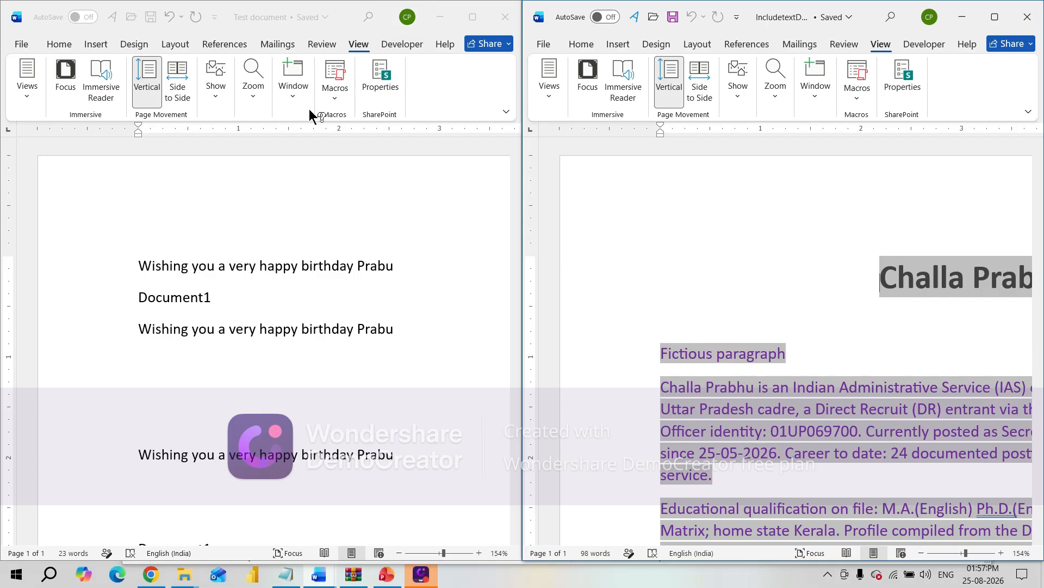
{"action": "left_click", "coordinate": [296, 97]}
{"action": "left_click", "coordinate": [295, 96]}
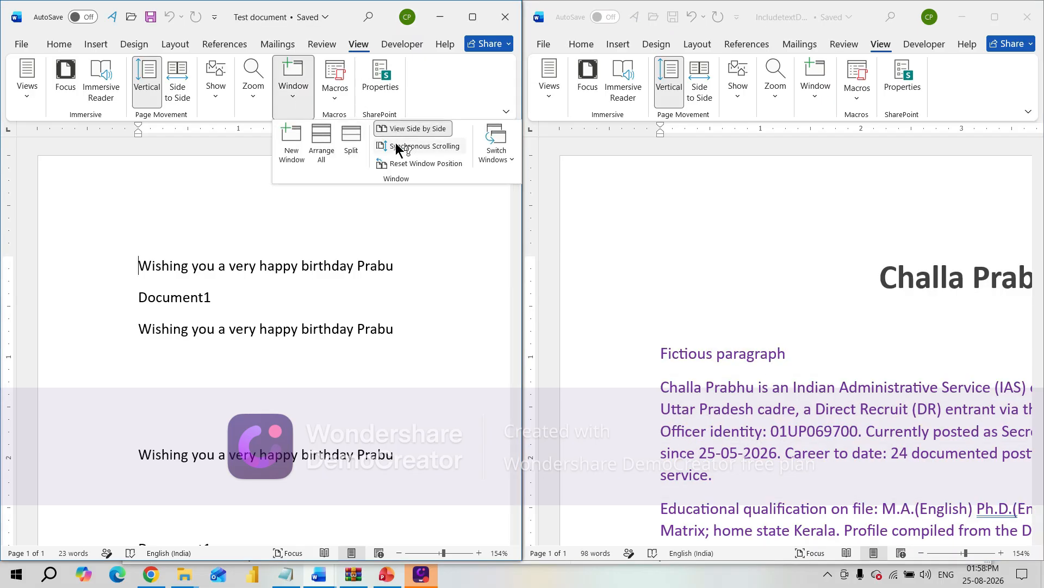
Step: Try scrolling IncludetextDestination and Test document separately, and check the side-by-side window options in each document
{"action": "left_click", "coordinate": [1038, 166]}
{"action": "mouse_move", "coordinate": [1038, 219]}
{"action": "left_mouse_down"}
{"action": "mouse_move", "coordinate": [1038, 273]}
{"action": "mouse_move", "coordinate": [1038, 215]}
{"action": "left_mouse_up"}
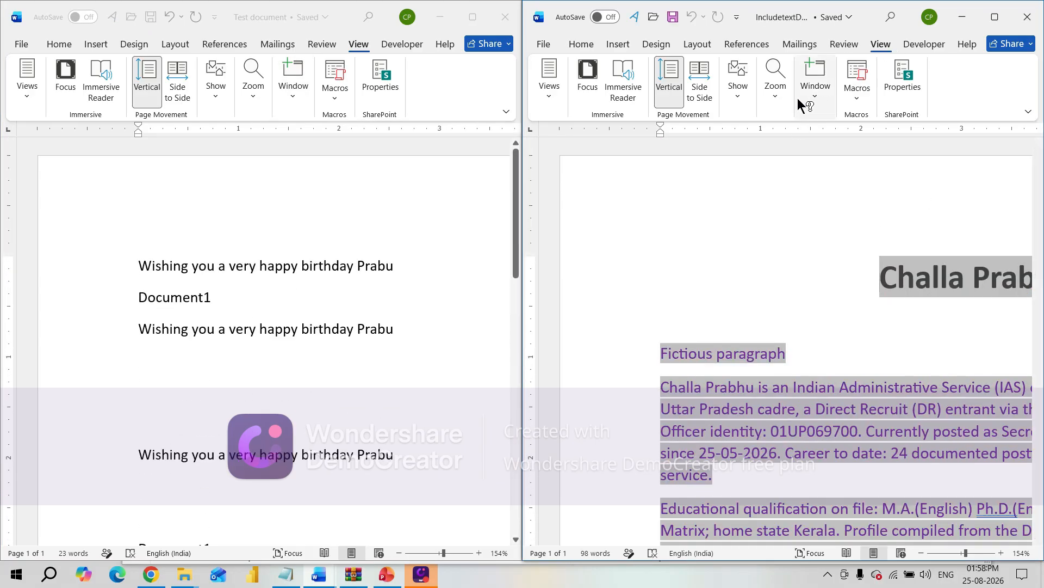
{"action": "left_click", "coordinate": [812, 97]}
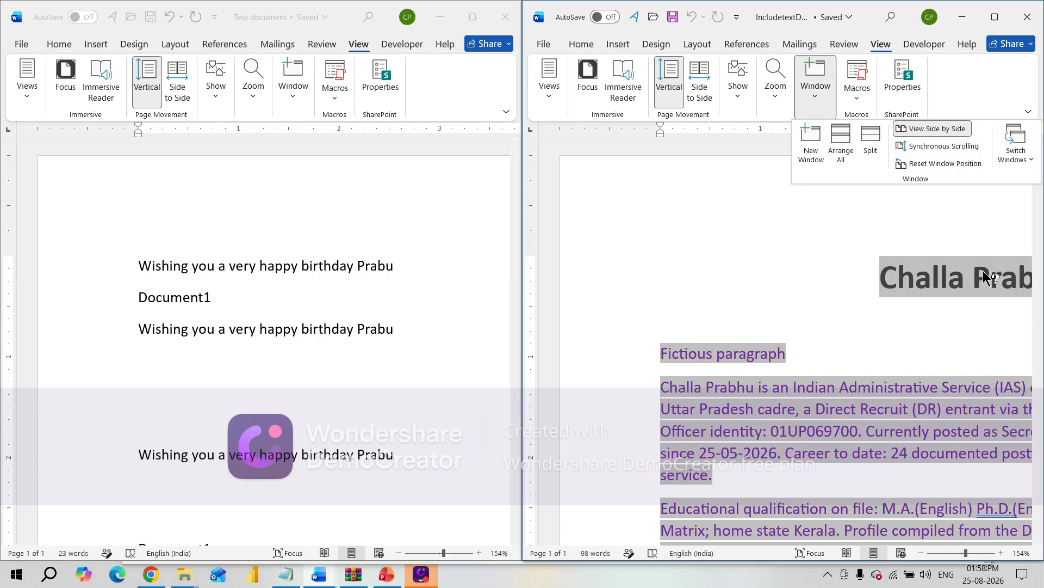
{"action": "left_click", "coordinate": [459, 231]}
{"action": "left_click_drag", "start_coordinate": [516, 234], "coordinate": [532, 139]}
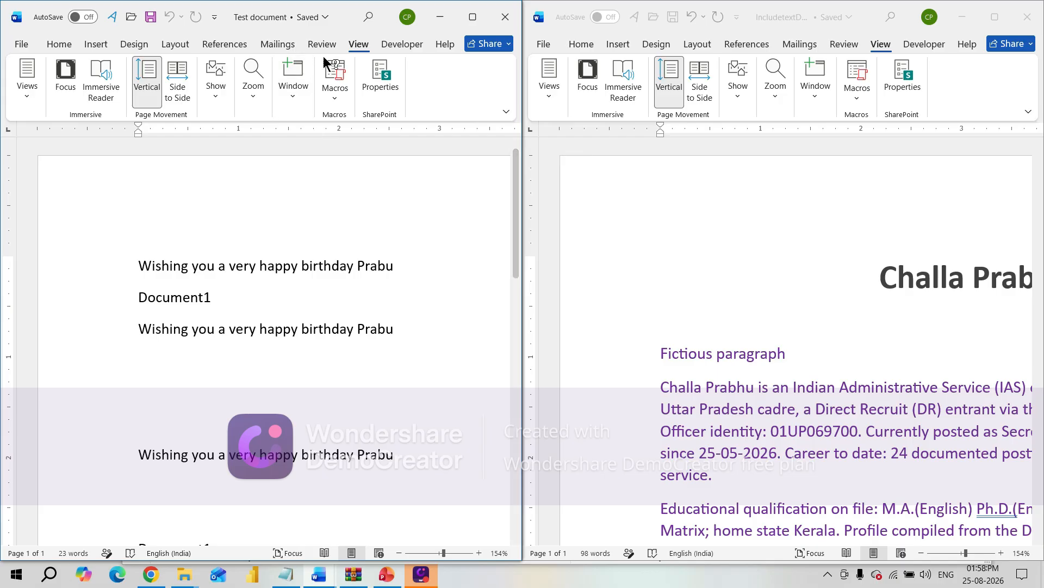
{"action": "left_click", "coordinate": [295, 96]}
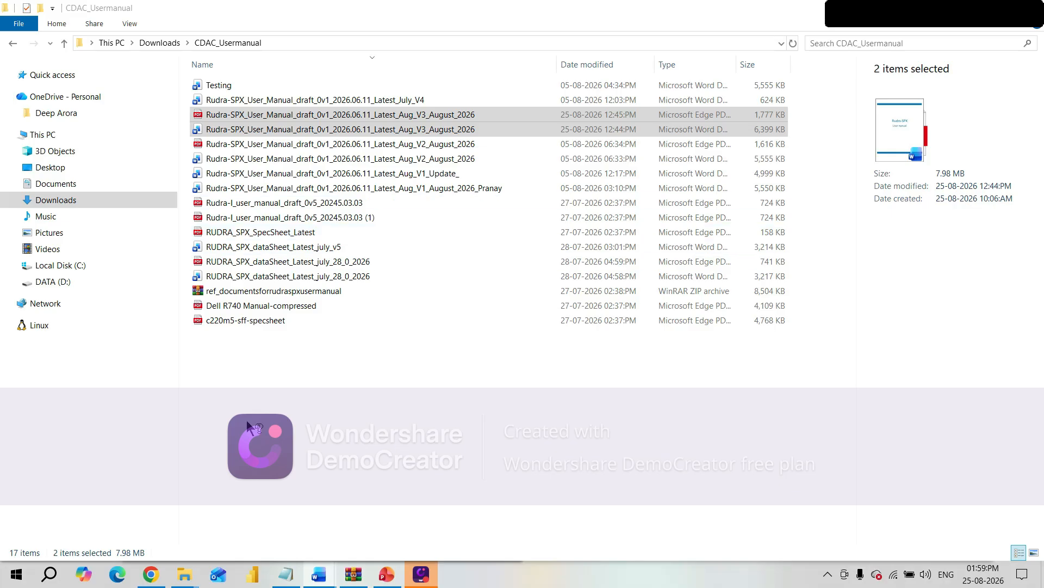
Step: Switch to the PPT Template_Topics presentation in PowerPoint to view the Understanding Quick Parts overview slide
{"action": "key", "text": "alt+Tab"}
{"action": "key", "text": "alt+Tab"}
{"action": "key", "text": "alt+Tab"}
{"action": "key", "text": "alt+Tab"}
{"action": "key", "text": "alt+Tab"}
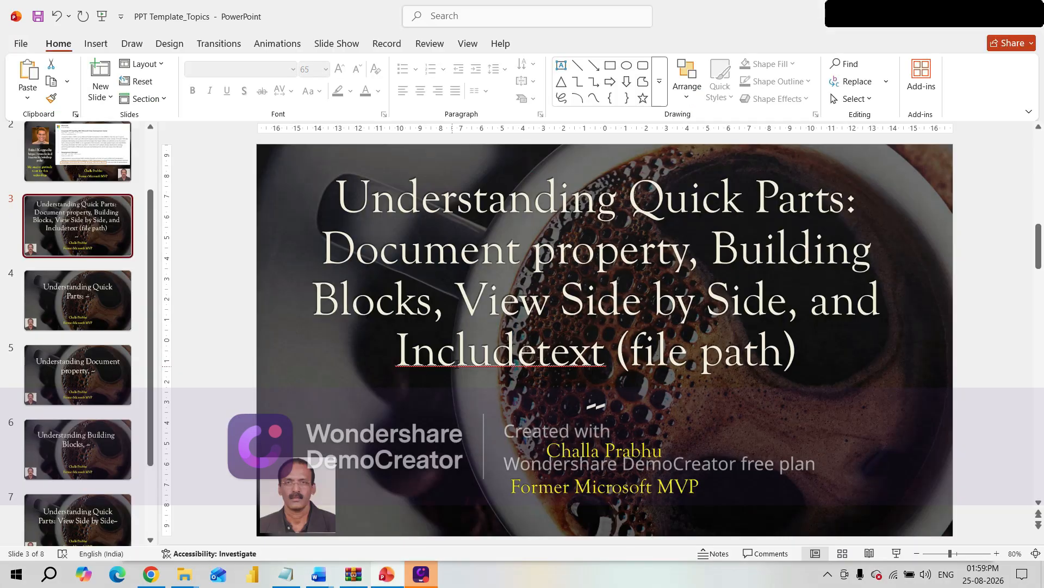